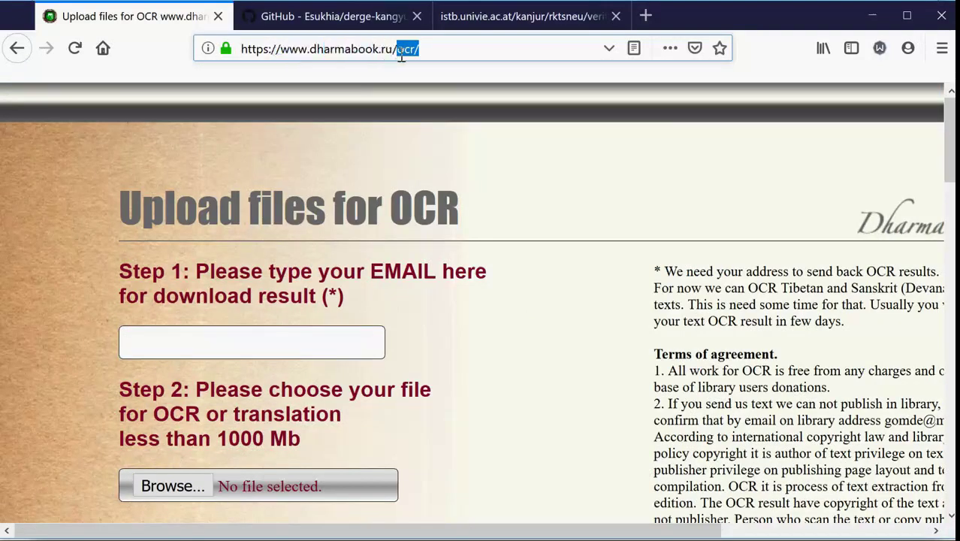
Examine the OCR upload page's instructions for the email, file selection and submission, along with the service's introduction.
key(ctrl+a)
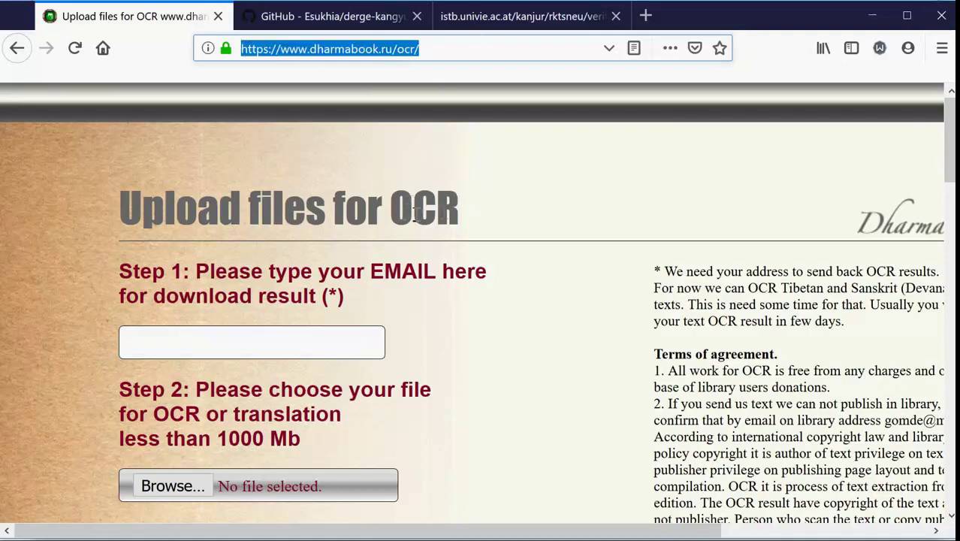
scroll(503, 216, down, 3)
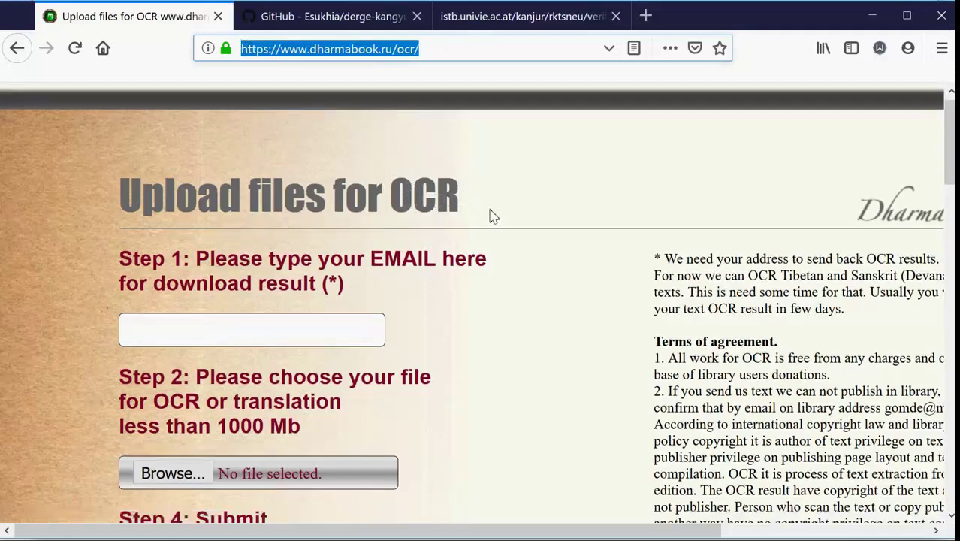
scroll(489, 216, up, 3)
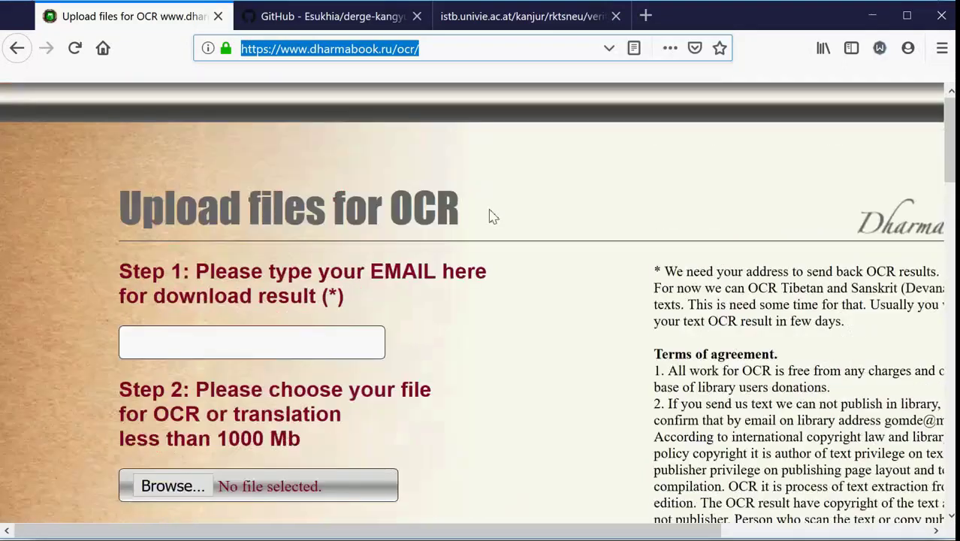
scroll(489, 216, down, 3)
mouse_move(545, 532)
mouse_down()
mouse_move(740, 538)
mouse_move(545, 535)
mouse_up()
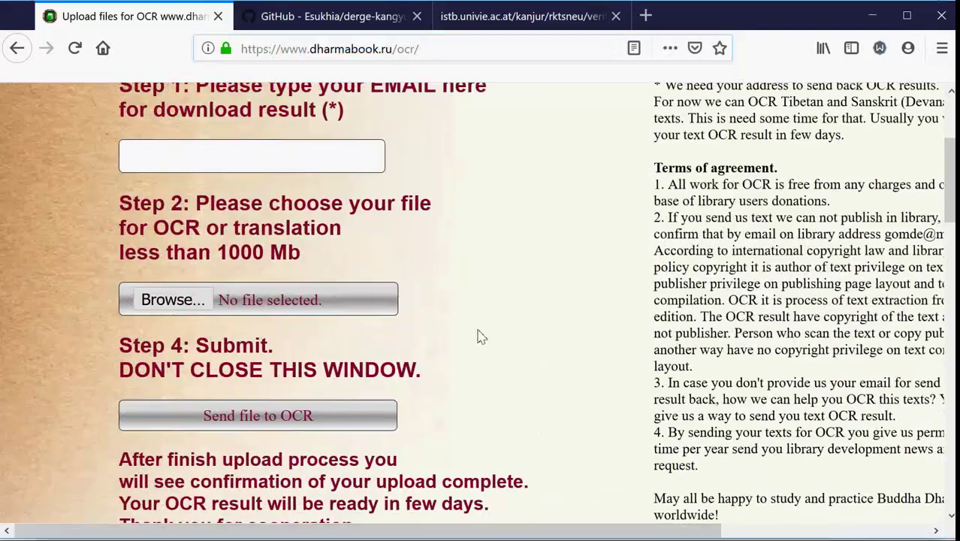
scroll(481, 337, up, 3)
scroll(481, 337, down, 17)
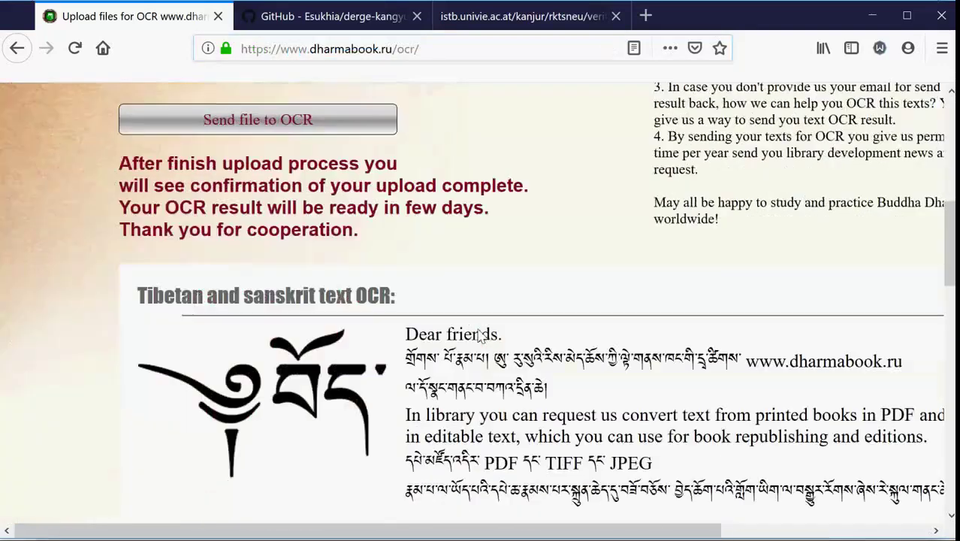
scroll(481, 337, up, 17)
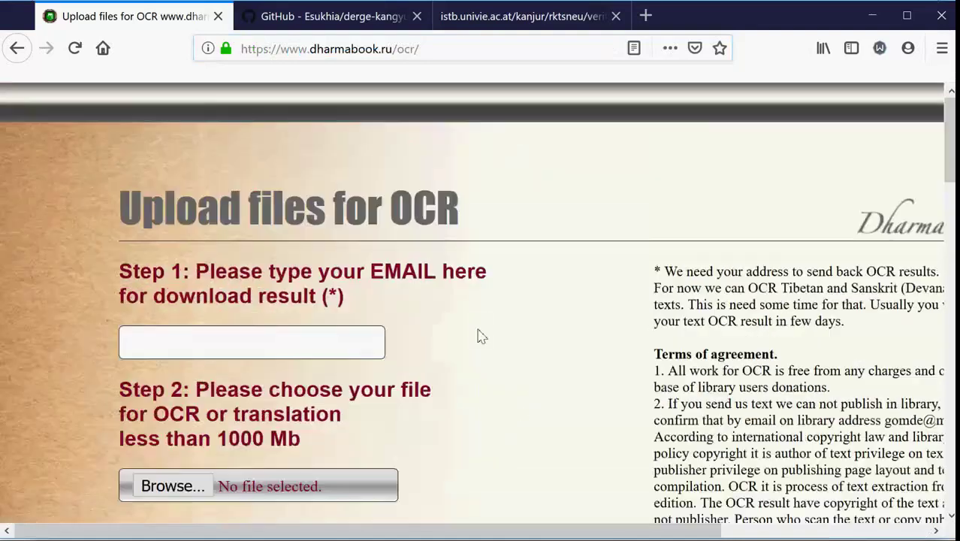
scroll(406, 338, down, 2)
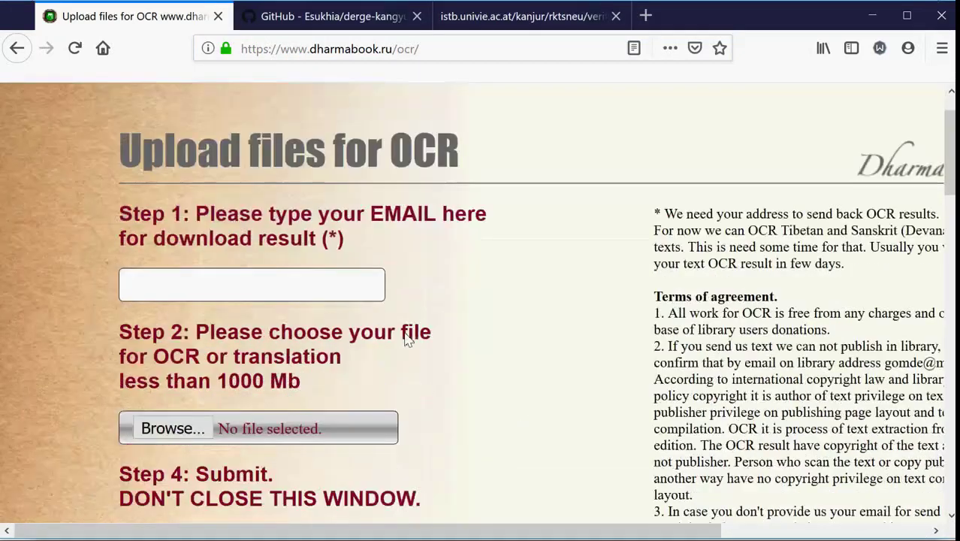
scroll(463, 299, down, 6)
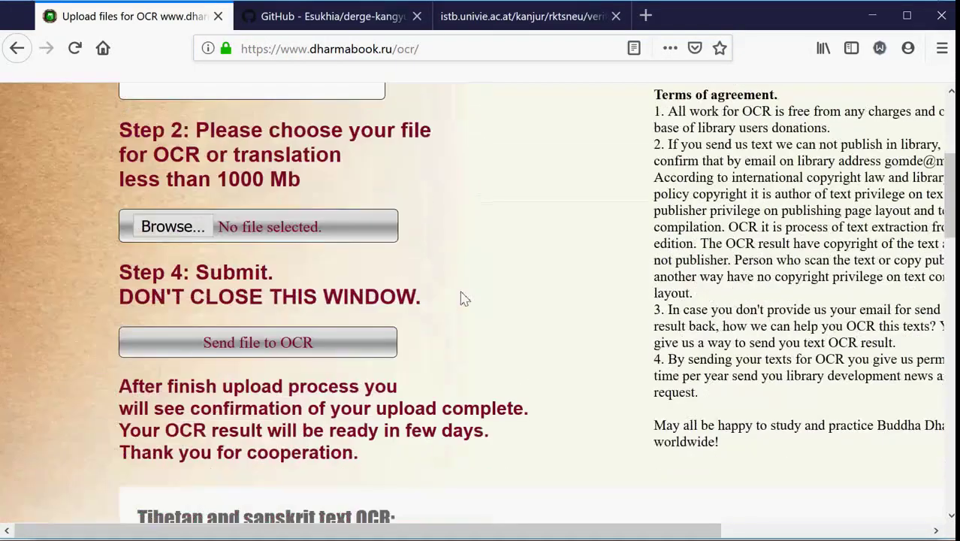
scroll(462, 293, up, 8)
scroll(462, 293, down, 9)
scroll(462, 293, down, 4)
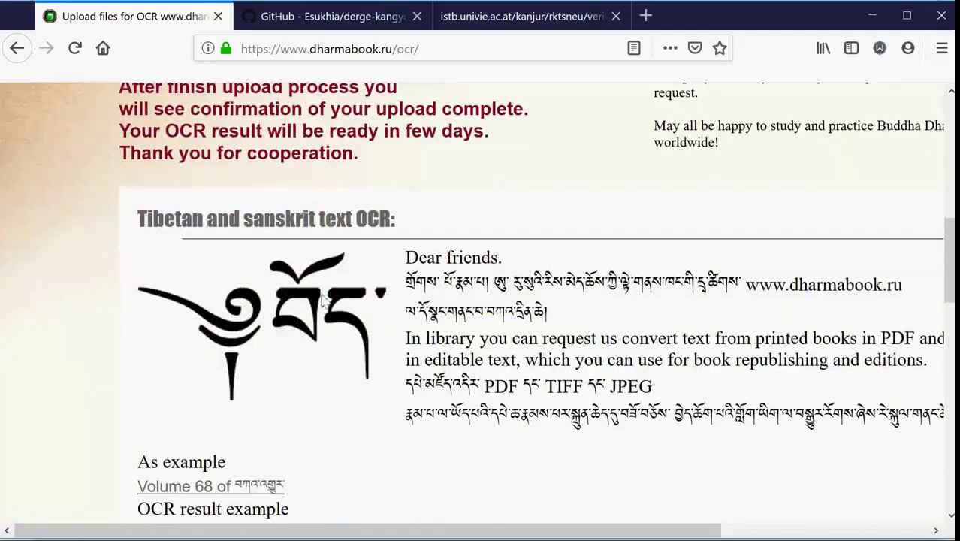
Compare the example pecha scan of Page_38.tif with the OCR text shown below it.
scroll(323, 299, down, 9)
scroll(323, 299, up, 2)
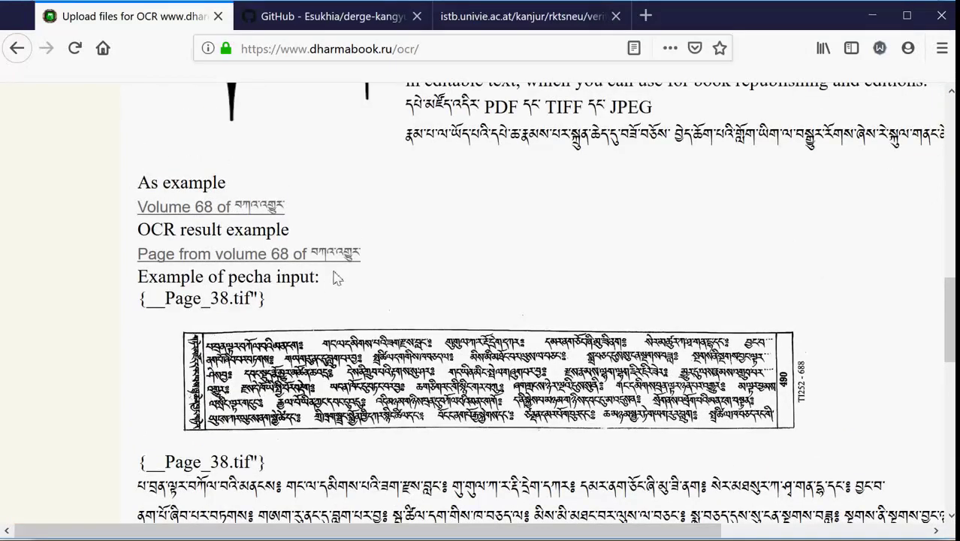
scroll(335, 278, down, 2)
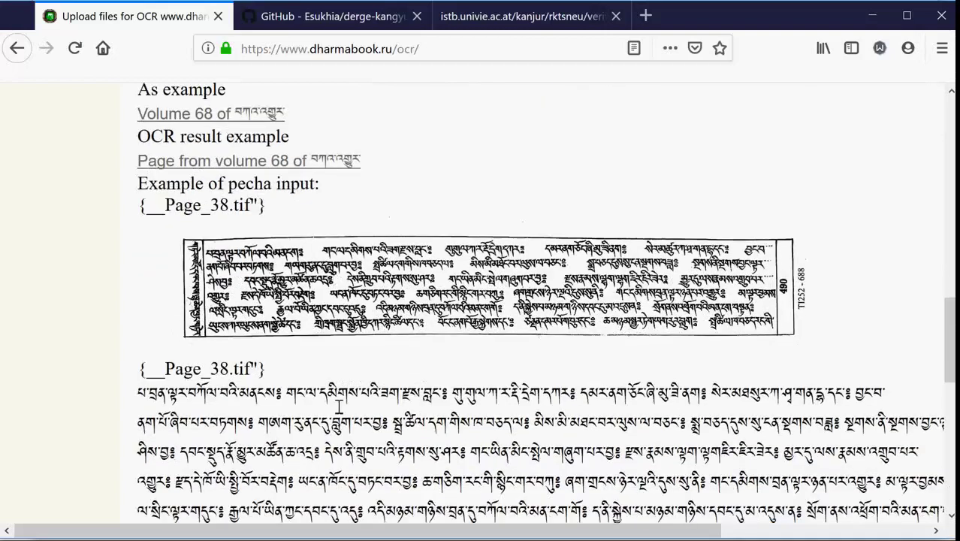
scroll(333, 380, down, 2)
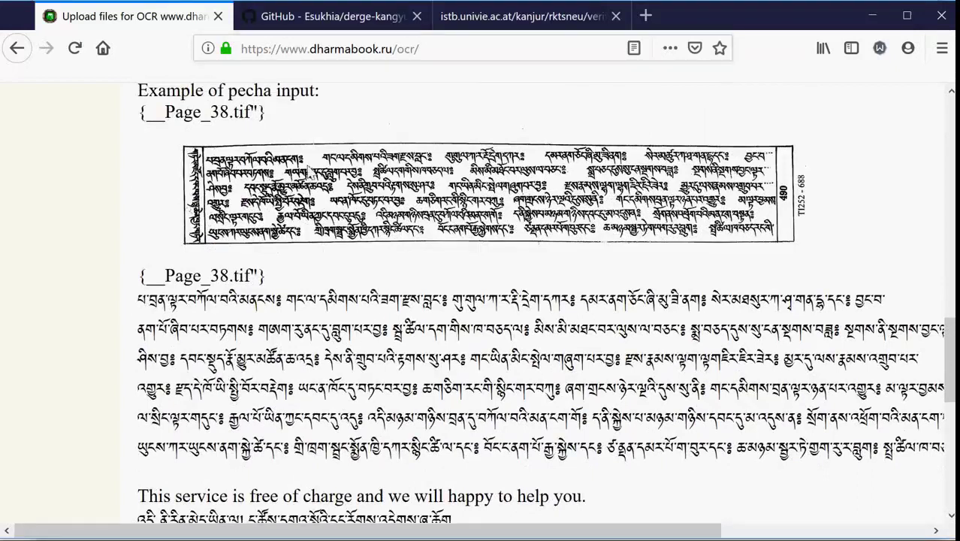
mouse_move(139, 301)
mouse_down()
mouse_move(540, 353)
mouse_move(740, 421)
mouse_move(535, 417)
mouse_move(537, 398)
mouse_move(345, 353)
mouse_move(246, 302)
mouse_move(128, 310)
mouse_up()
scroll(397, 353, down, 3)
scroll(398, 354, up, 3)
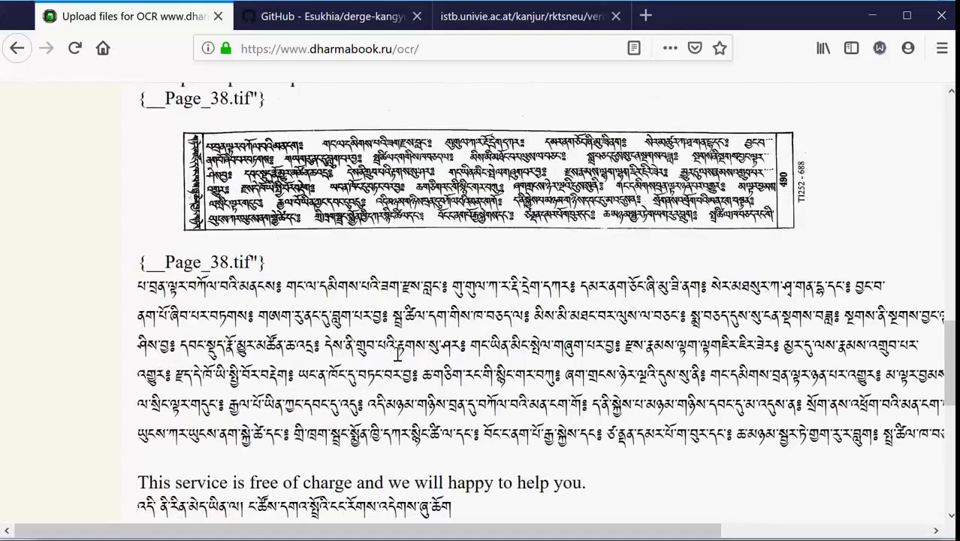
scroll(399, 346, down, 3)
scroll(398, 324, up, 5)
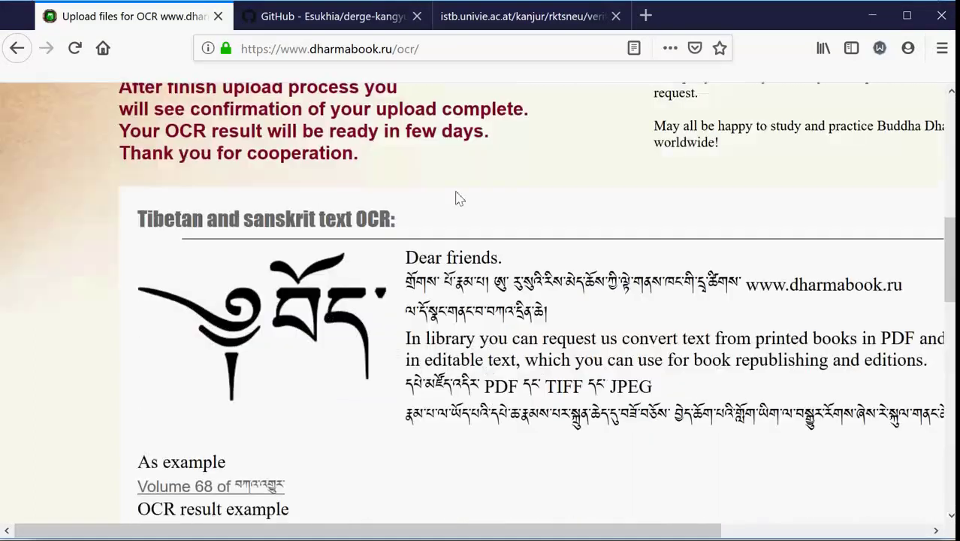
scroll(443, 240, down, 3)
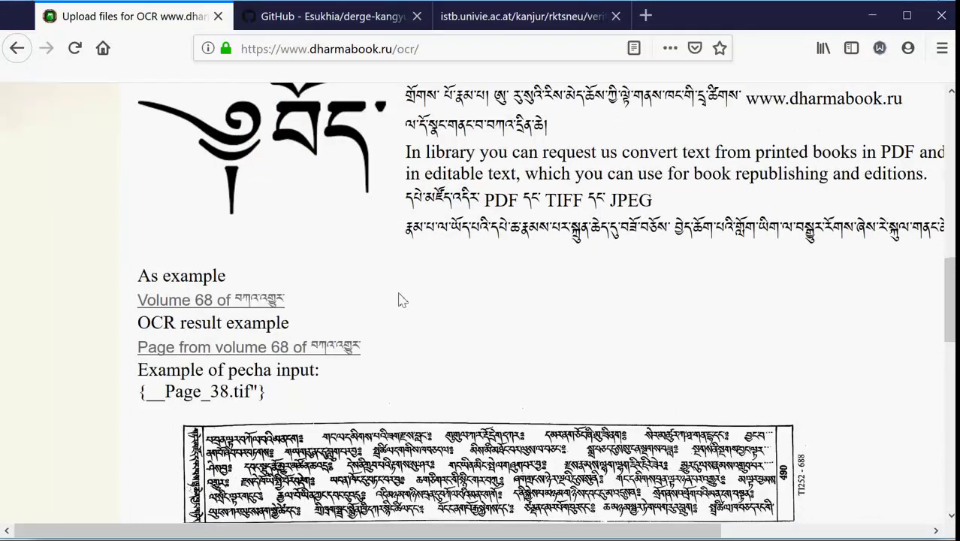
scroll(402, 299, down, 3)
scroll(353, 150, up, 3)
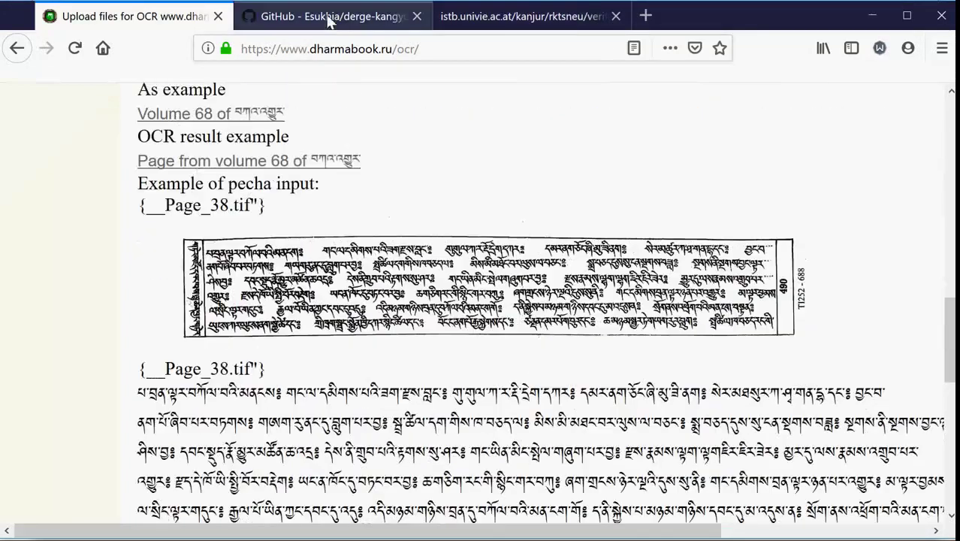
Switch to the Esukhia/derge-kangyur repository on GitHub and look over its overview and file list.
click(329, 18)
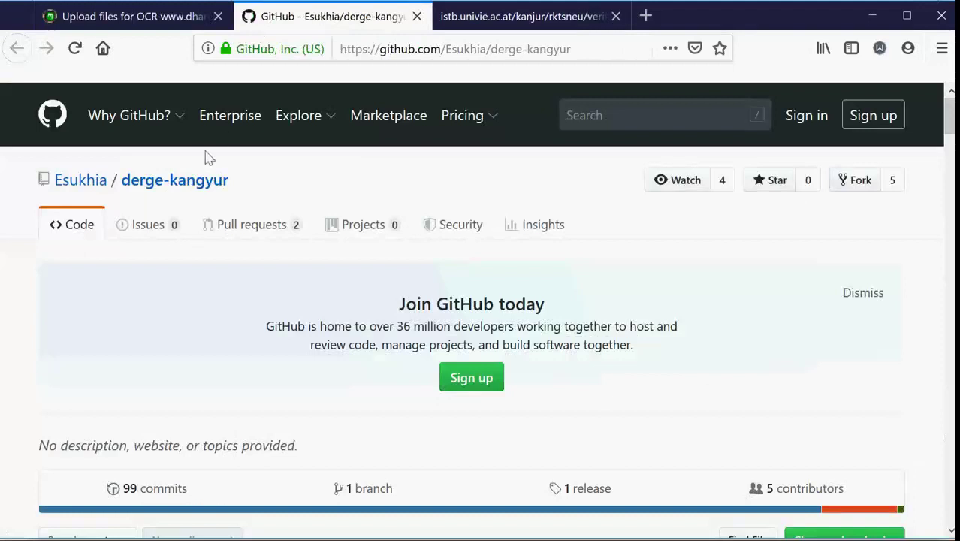
click(156, 20)
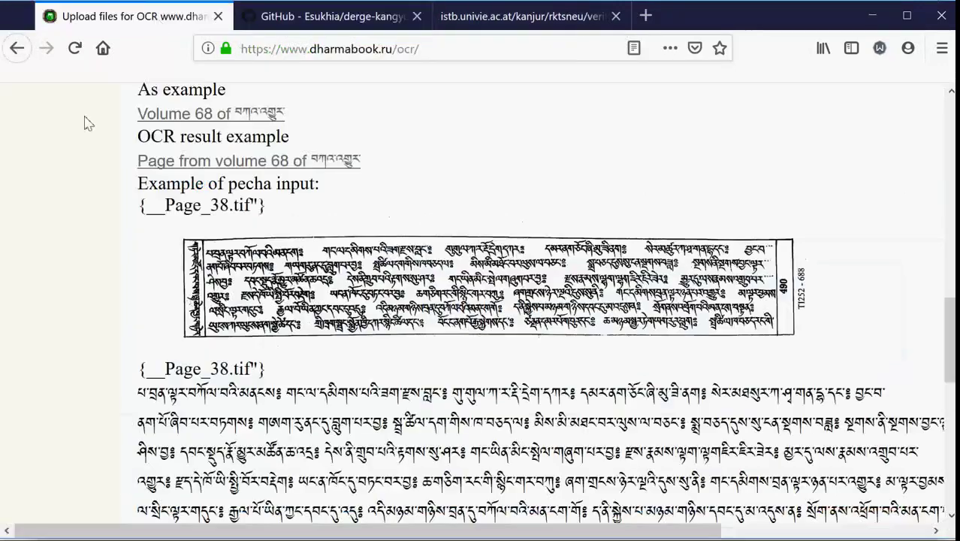
click(308, 25)
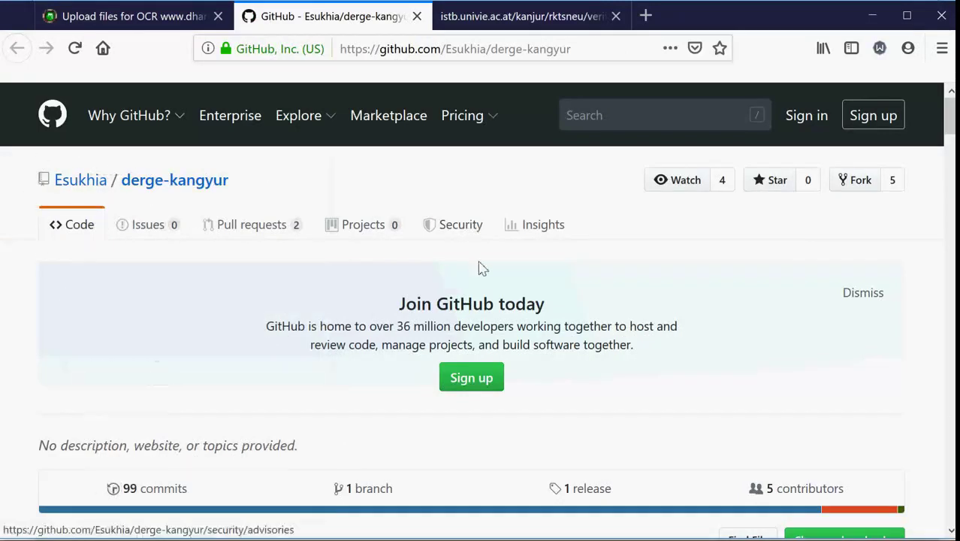
scroll(482, 268, down, 5)
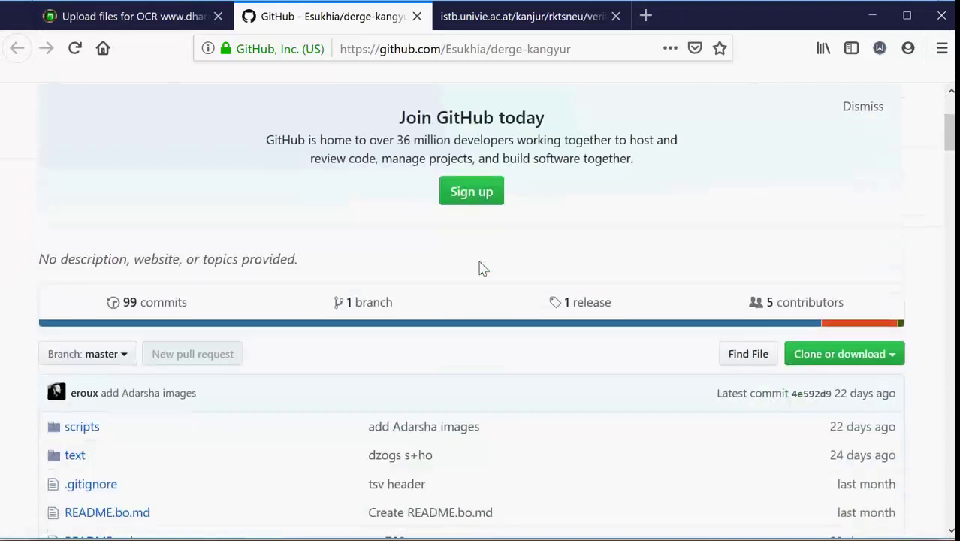
scroll(482, 264, up, 5)
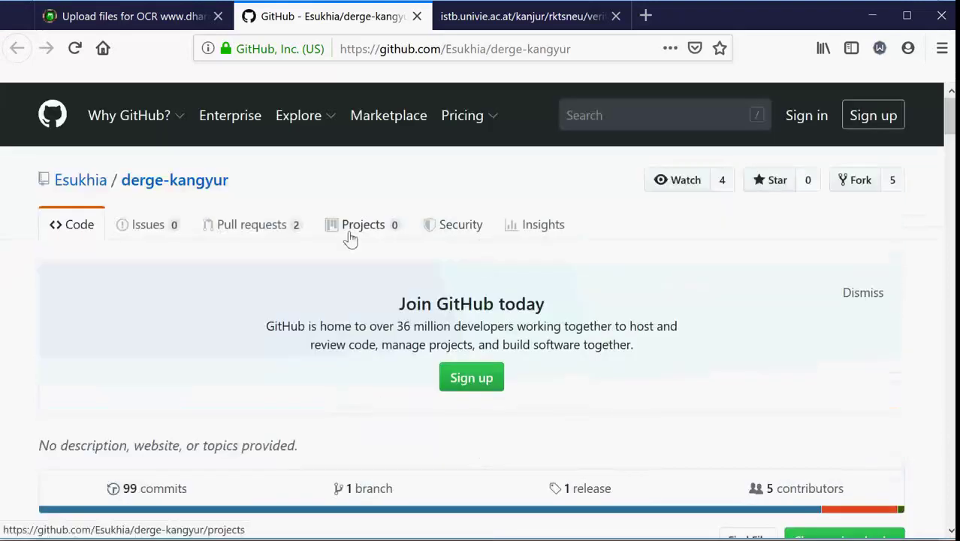
scroll(350, 239, down, 3)
scroll(350, 239, up, 3)
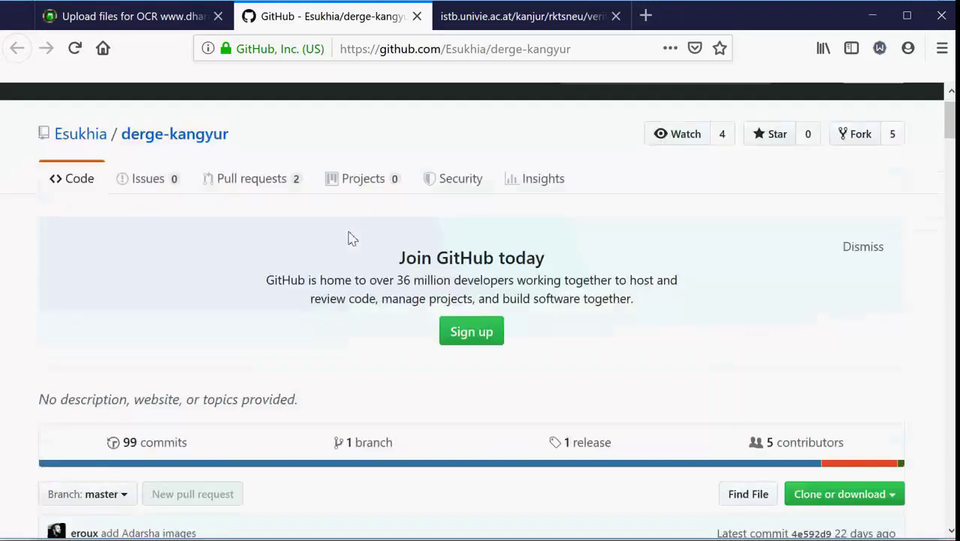
scroll(350, 239, down, 5)
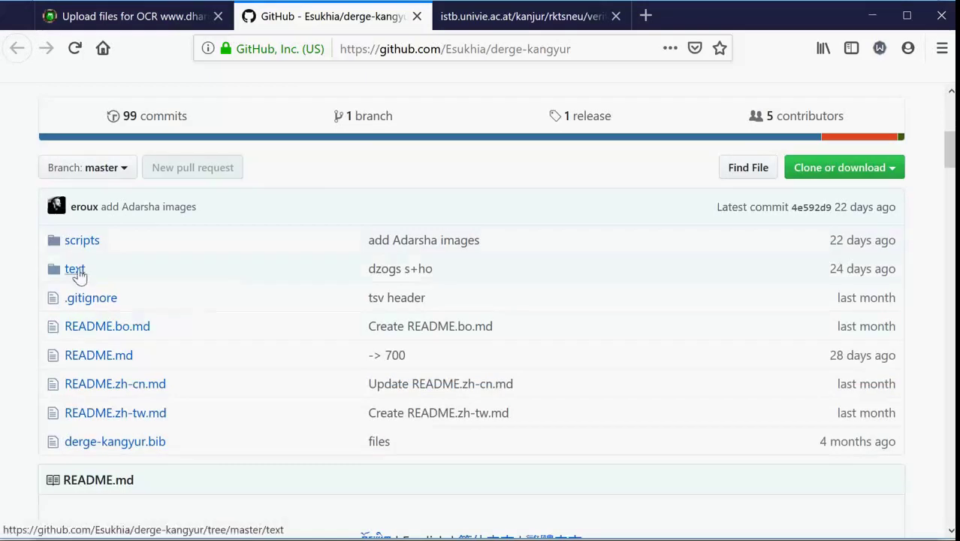
Open the repository's text folder and browse its list of numbered volume files.
click(78, 273)
scroll(332, 257, down, 5)
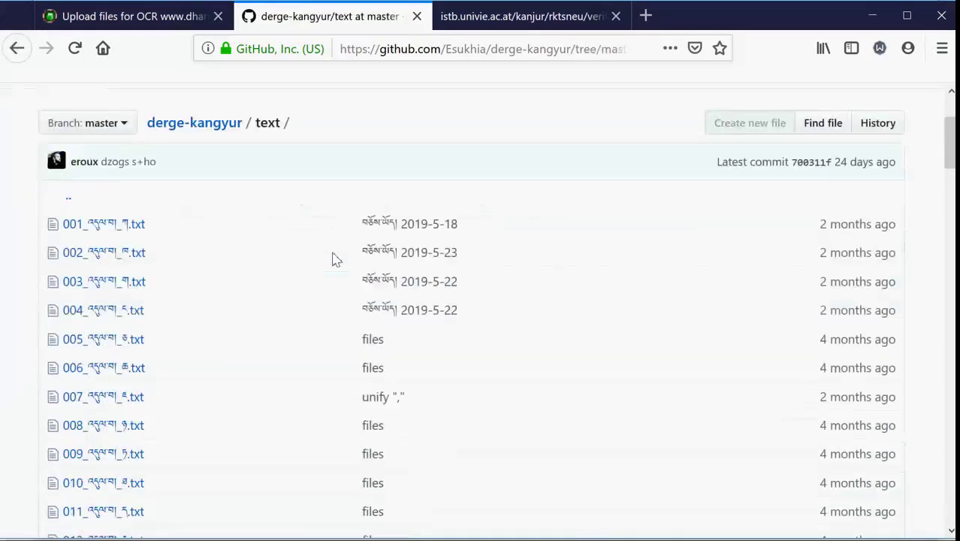
scroll(336, 259, down, 10)
scroll(336, 259, up, 9)
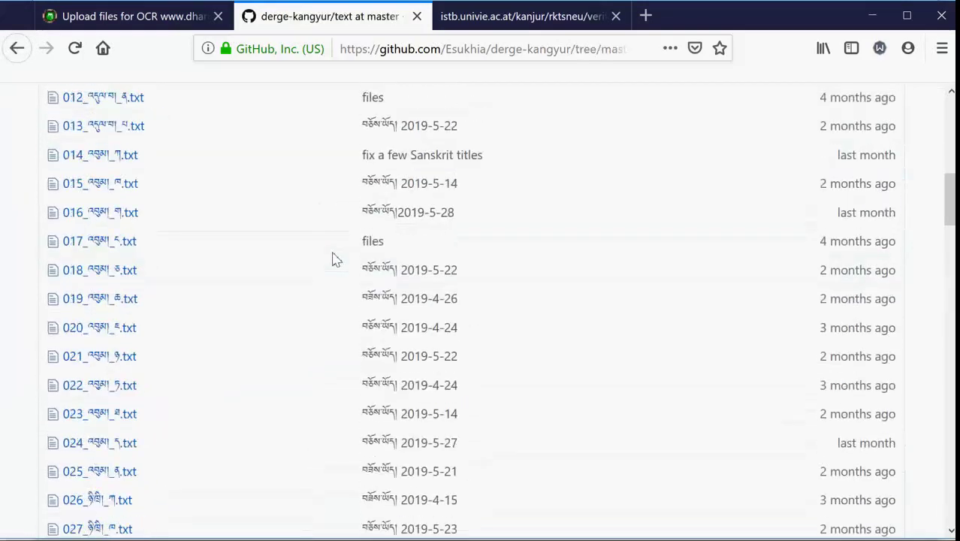
scroll(336, 260, up, 5)
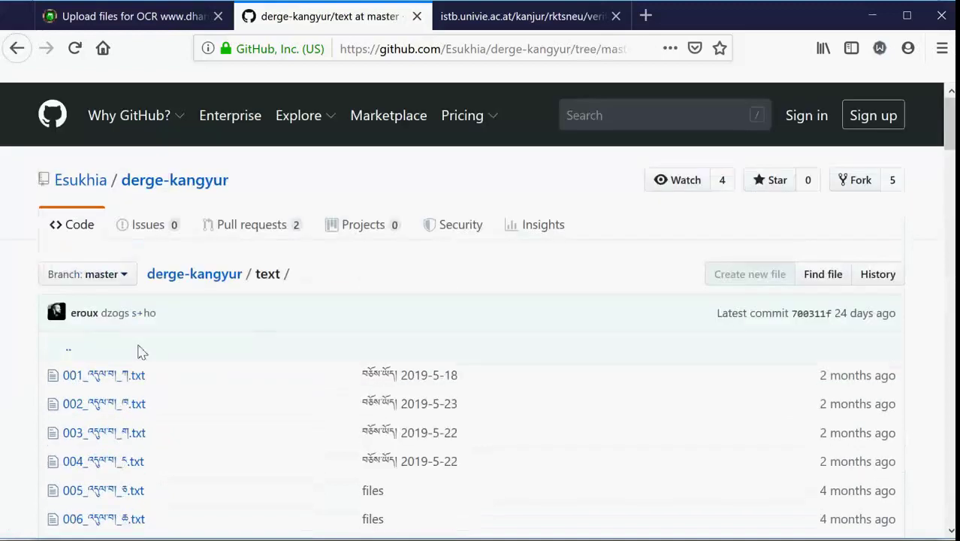
Open the raw text of the first volume file, numbered 001, and skim its folio and line markers.
click(101, 376)
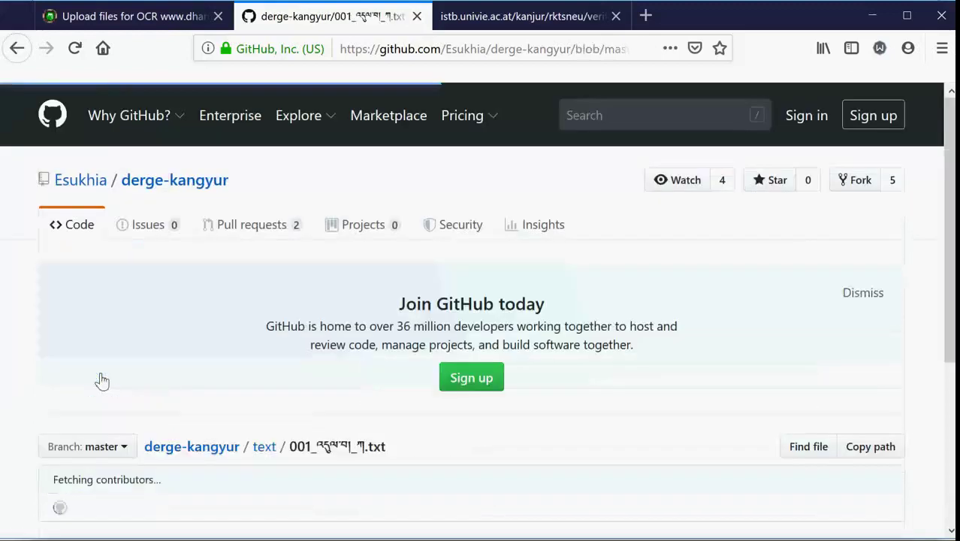
scroll(369, 324, down, 4)
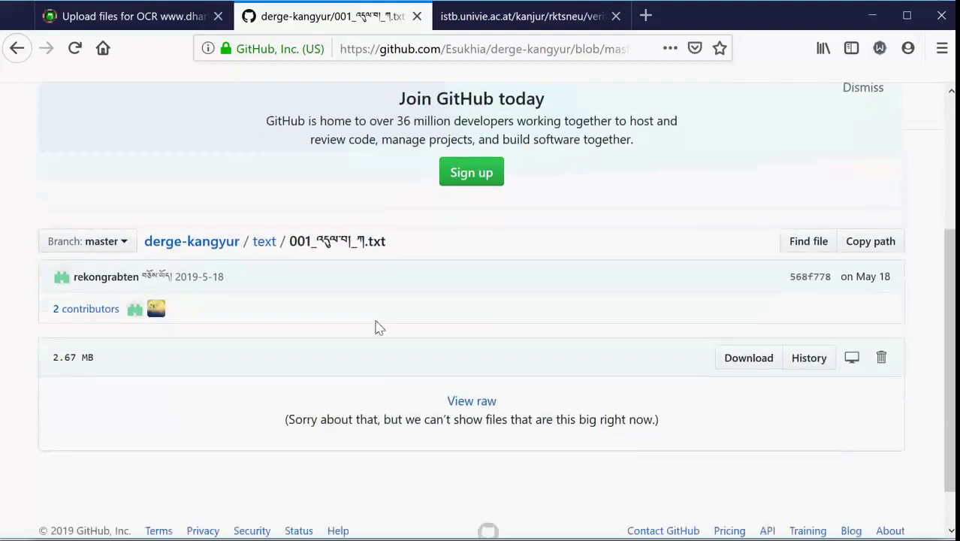
click(472, 354)
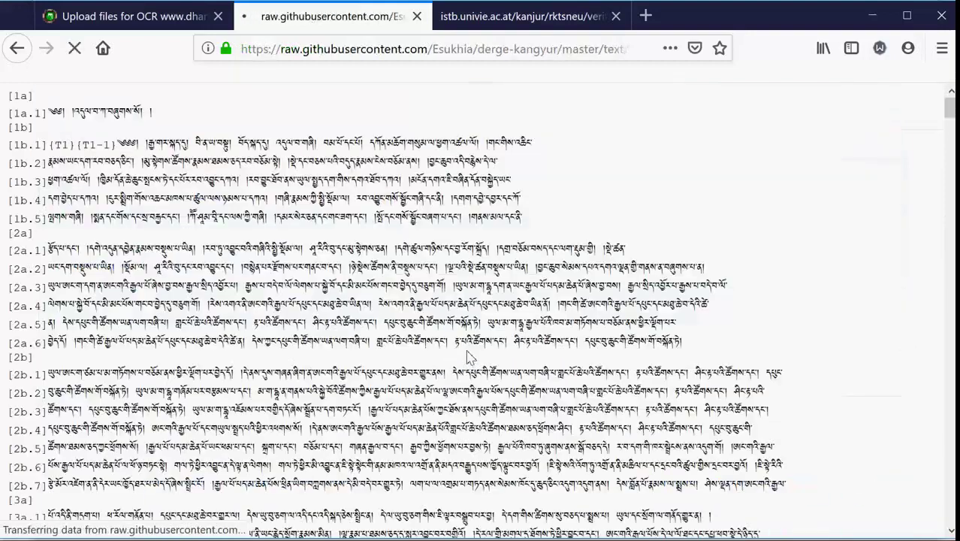
scroll(330, 215, down, 20)
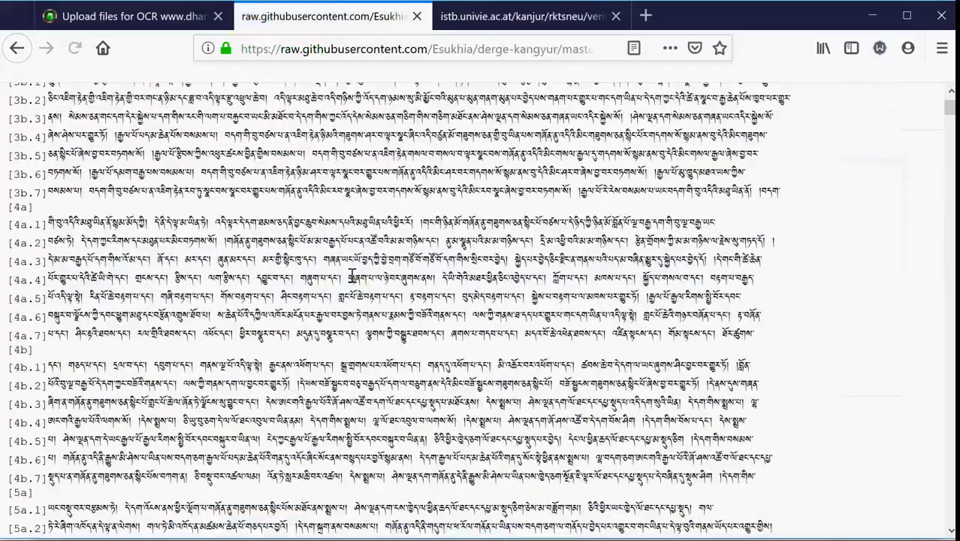
scroll(351, 274, up, 20)
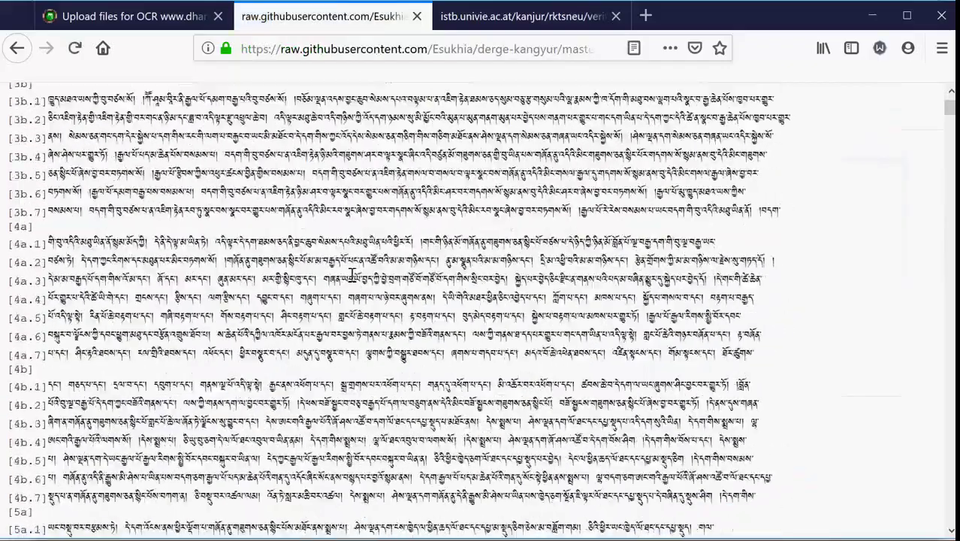
Switch to the rKTs-K65 catalogue page and collapse the Derge Kanjur entry under the Tshal pa group.
click(504, 25)
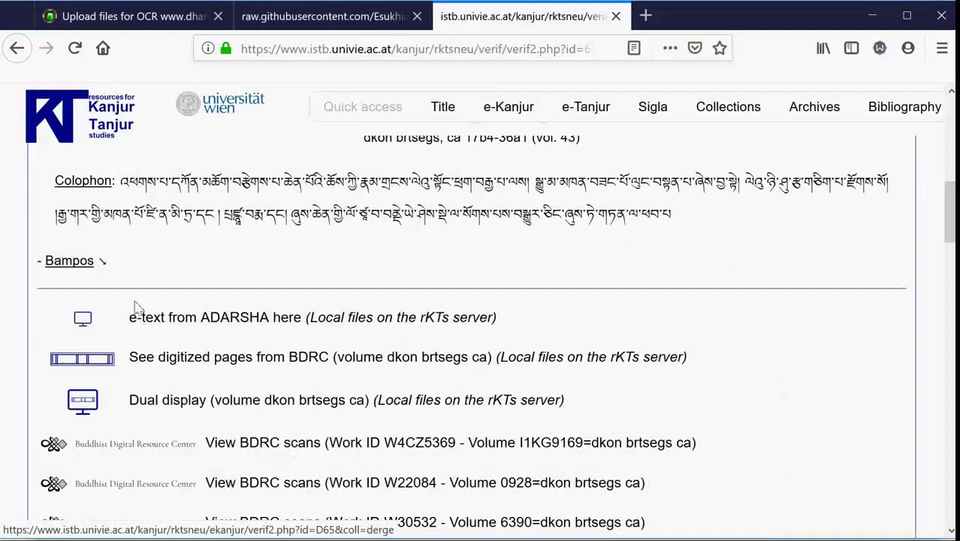
scroll(165, 290, up, 10)
scroll(165, 289, down, 2)
scroll(165, 289, up, 2)
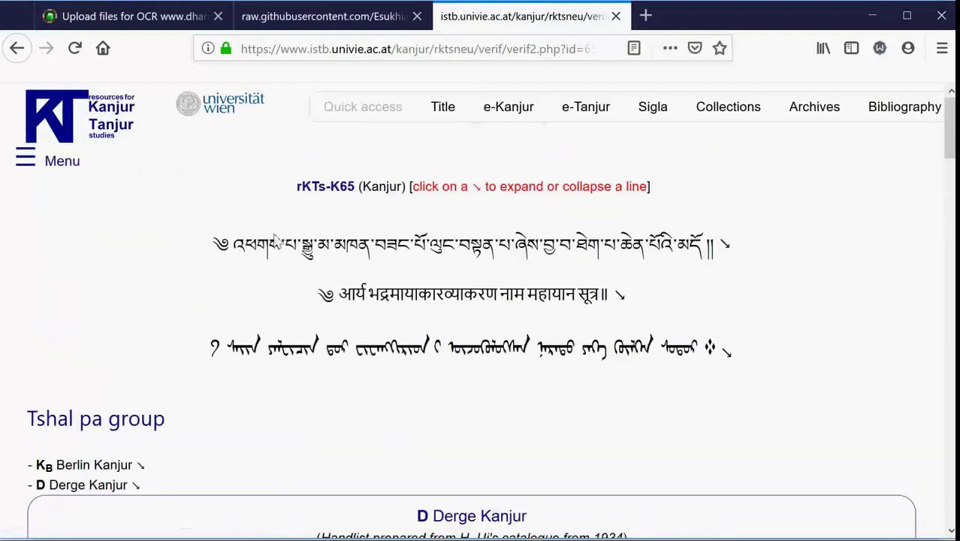
scroll(133, 275, down, 7)
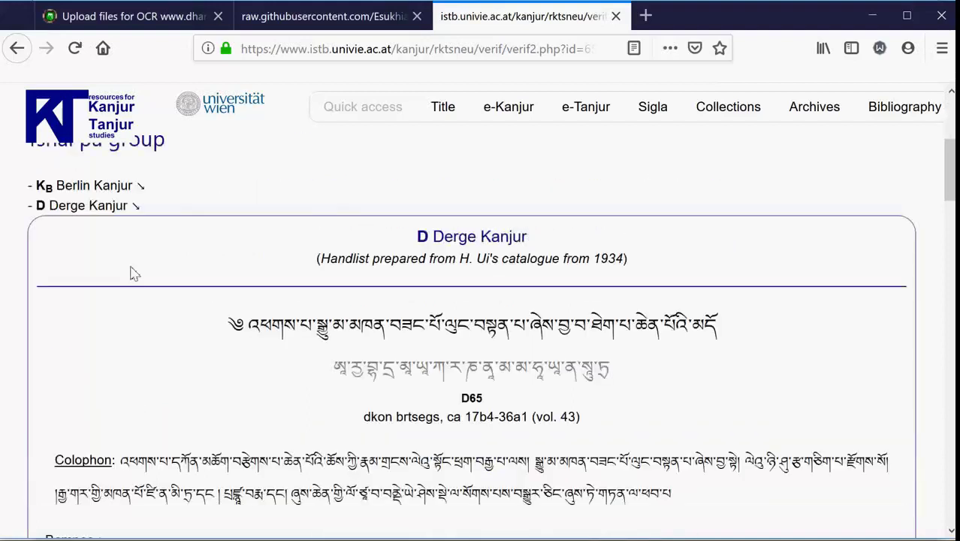
click(138, 206)
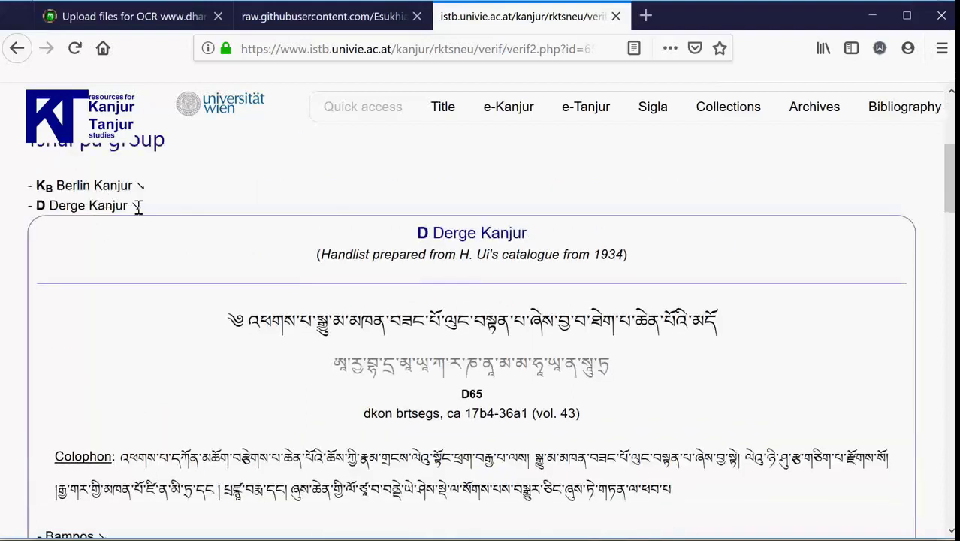
Expand the Derge Kanjur entry under the Tshal pa group and look over its e-text and scan links.
scroll(111, 243, down, 2)
scroll(80, 243, up, 10)
scroll(82, 362, down, 2)
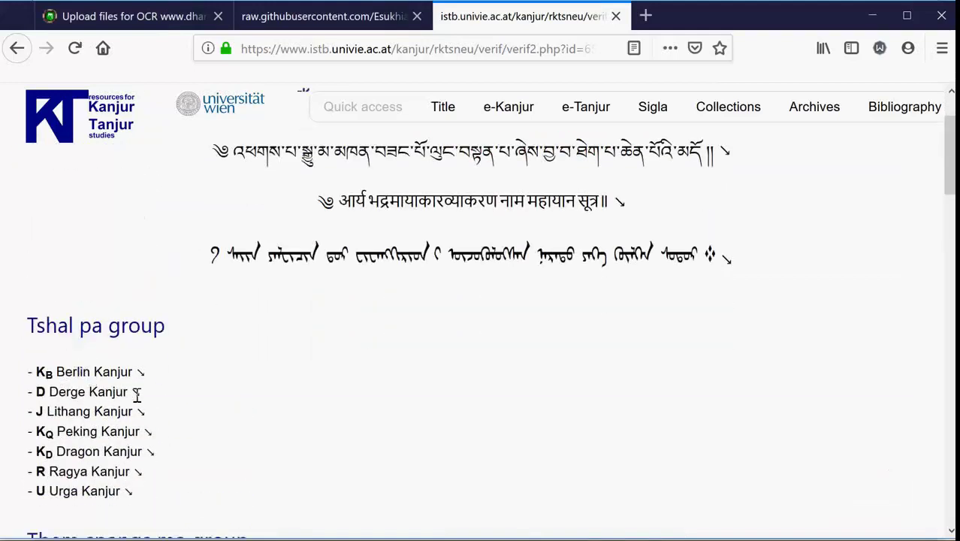
click(137, 392)
scroll(137, 395, down, 7)
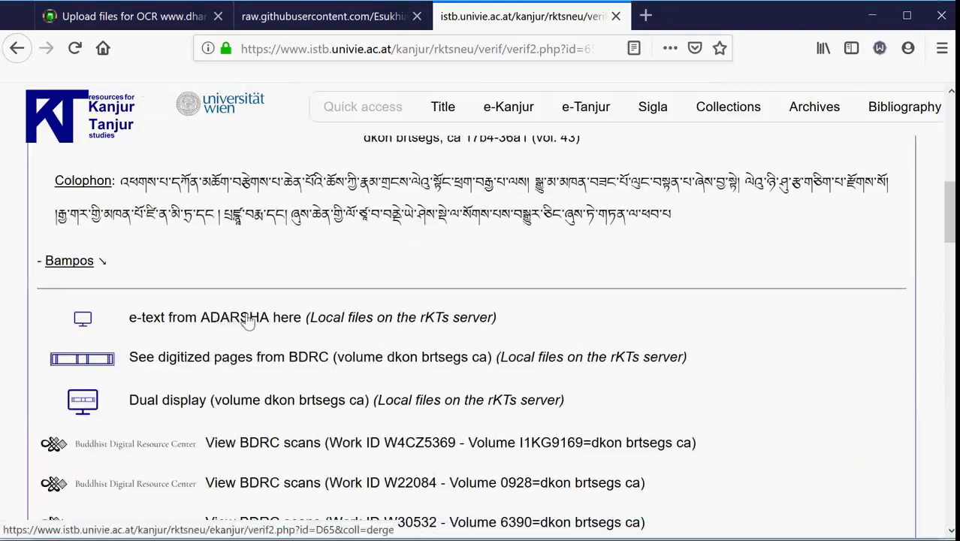
Expand the Lhasa Kanjur entry under the Independant/Mixed group and check its e-text source.
scroll(188, 305, down, 10)
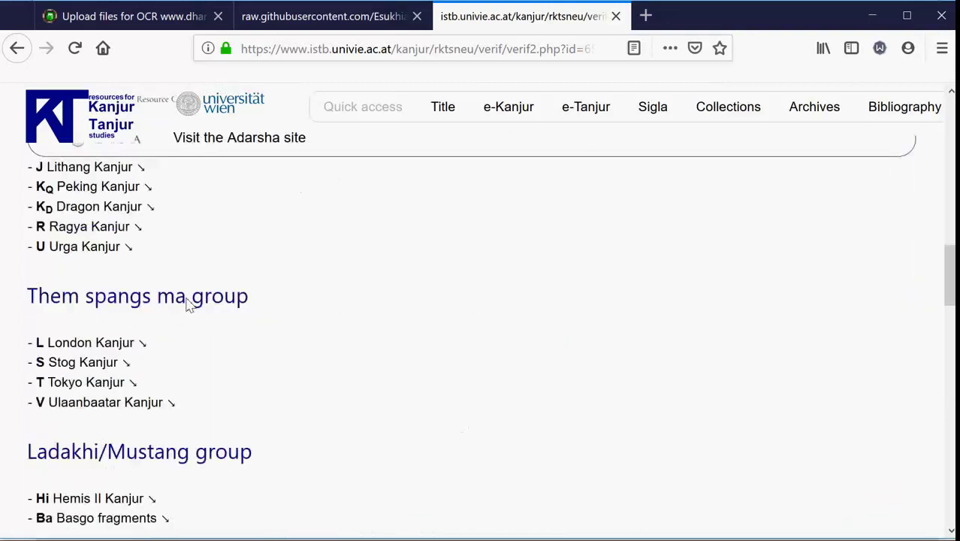
scroll(143, 246, down, 6)
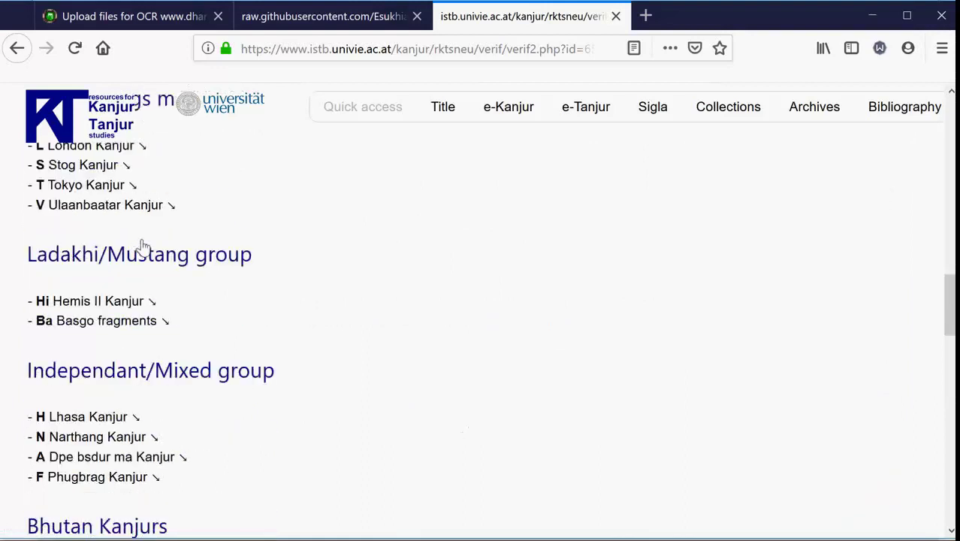
click(135, 200)
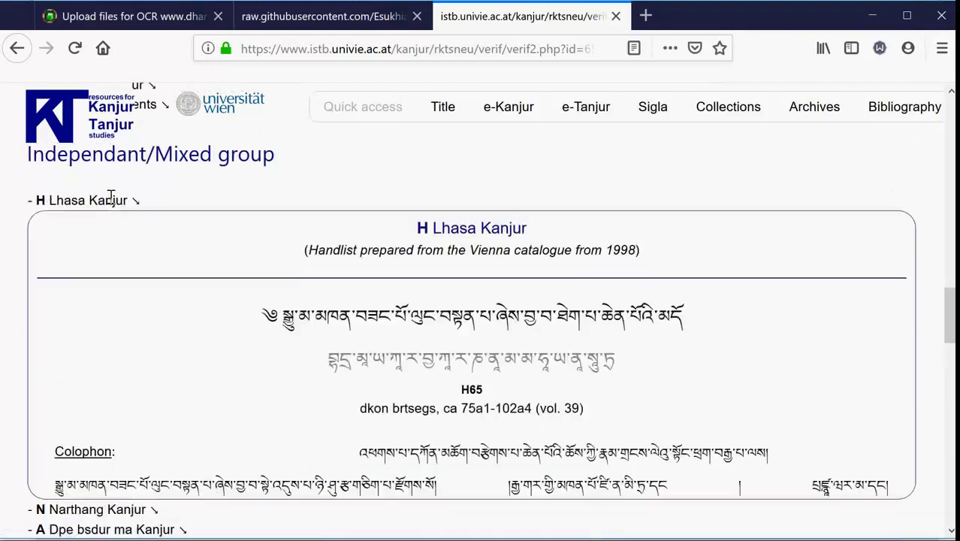
scroll(176, 281, down, 4)
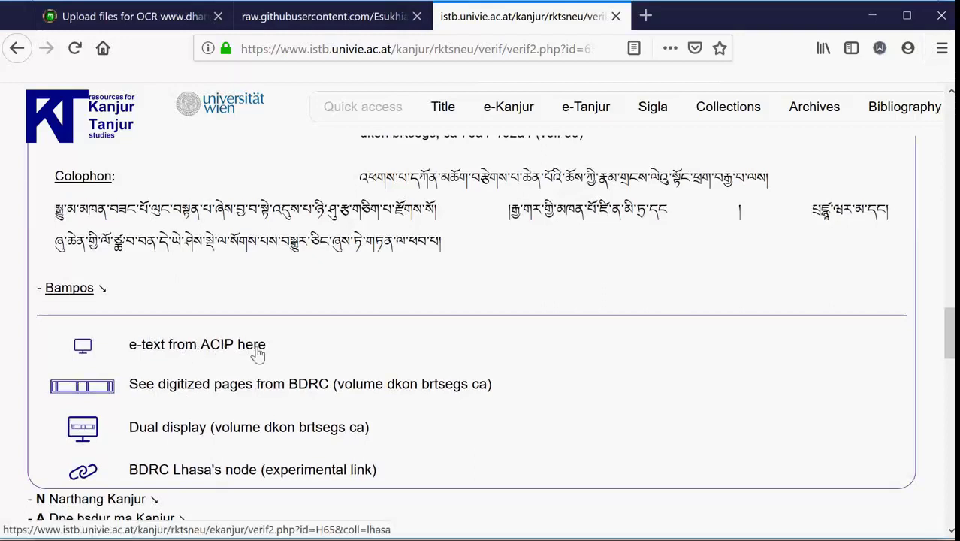
Return to the Derge Kanjur entry and open its ADARSHA e-text of D65.
scroll(255, 353, up, 12)
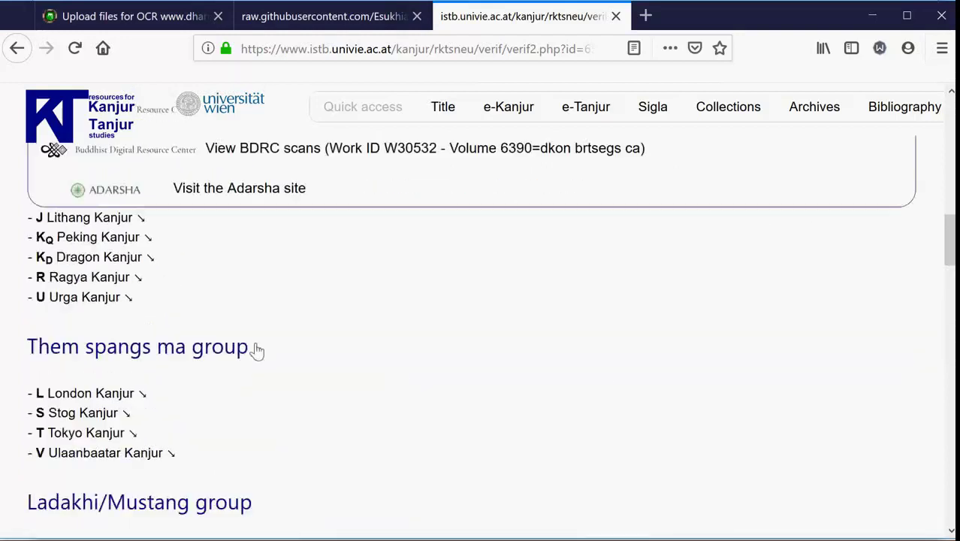
scroll(255, 350, up, 10)
scroll(257, 346, down, 3)
scroll(257, 344, down, 5)
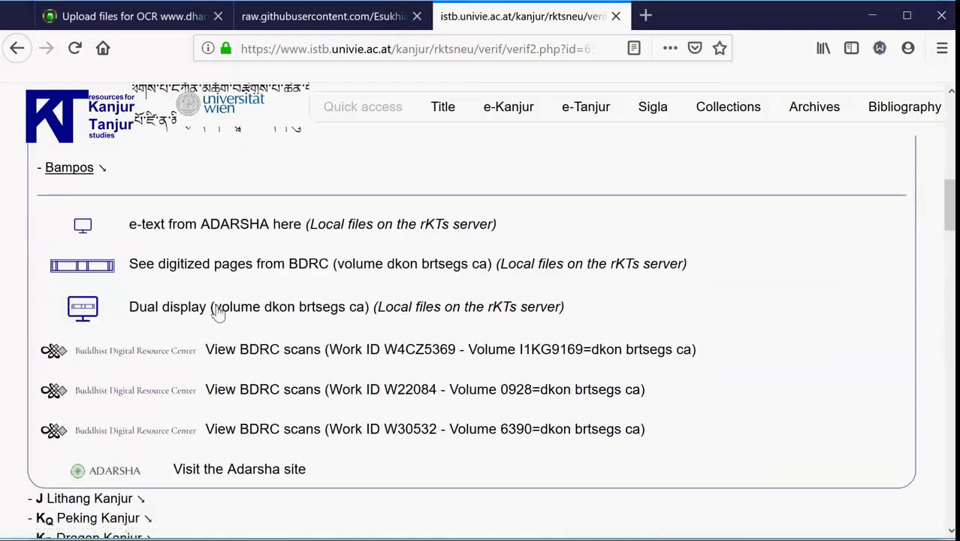
click(214, 232)
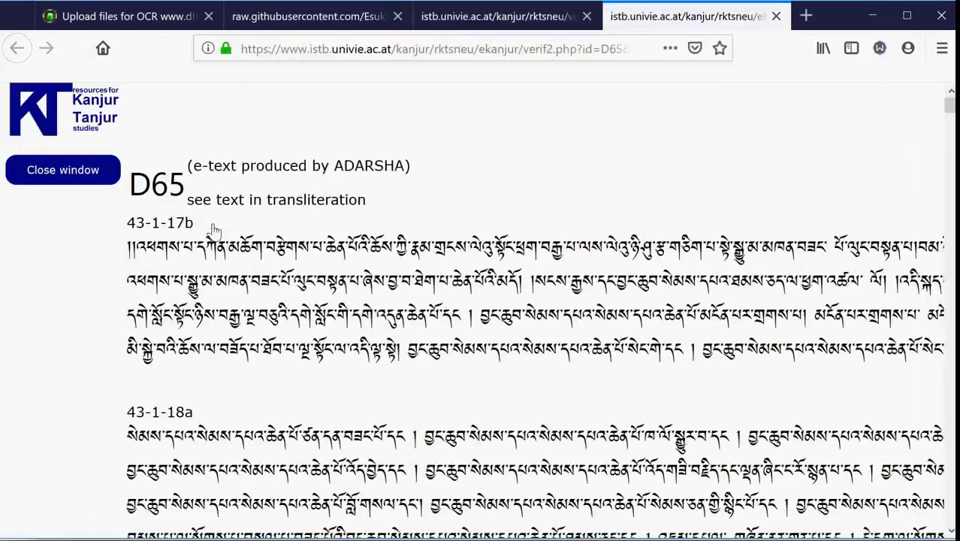
scroll(323, 274, down, 2)
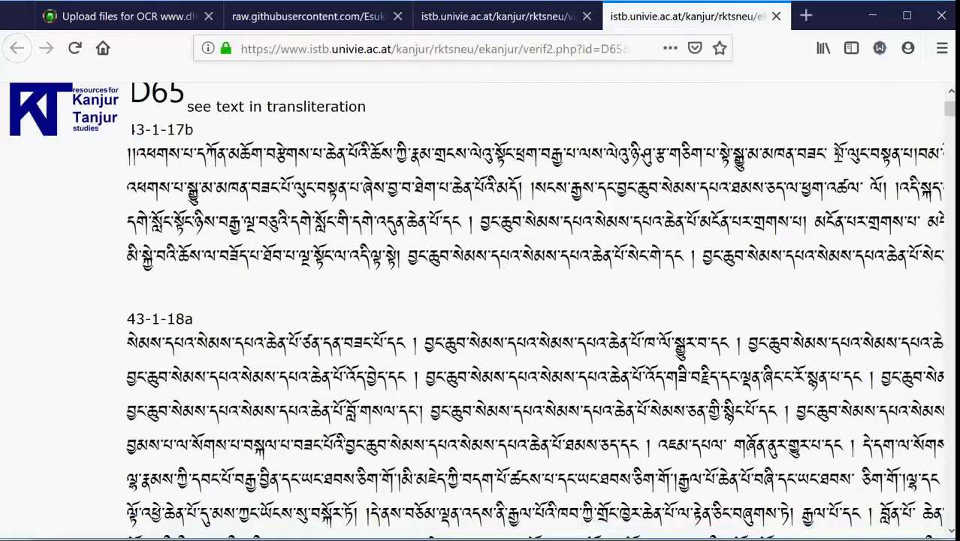
Highlight individual spaces beside syllables and shad marks on folios 17b and 18a to examine the e-text's spacing.
mouse_move(826, 154)
mouse_down()
mouse_move(729, 154)
mouse_move(857, 154)
mouse_move(700, 157)
mouse_move(856, 156)
mouse_move(831, 157)
mouse_up()
drag(872, 194, 863, 191)
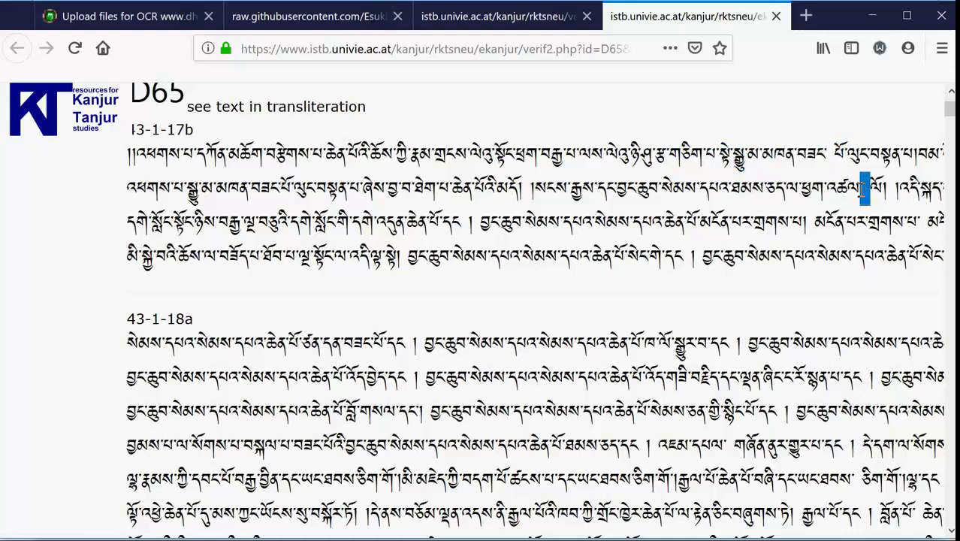
drag(403, 350, 400, 347)
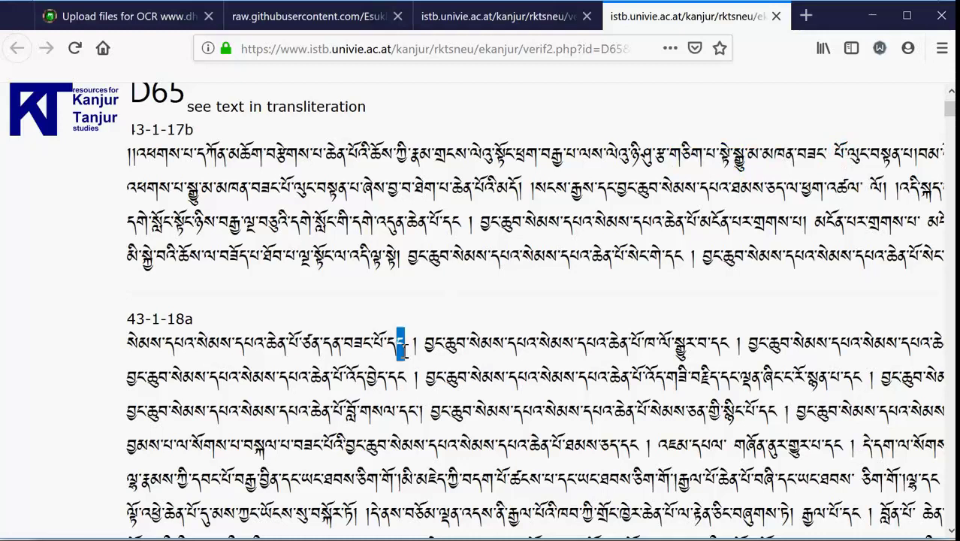
drag(410, 347, 413, 351)
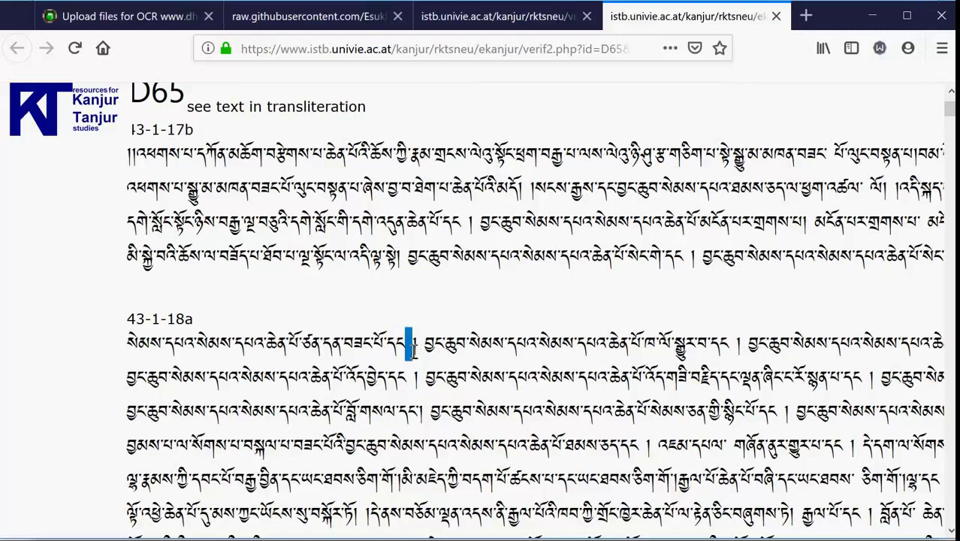
drag(407, 377, 414, 378)
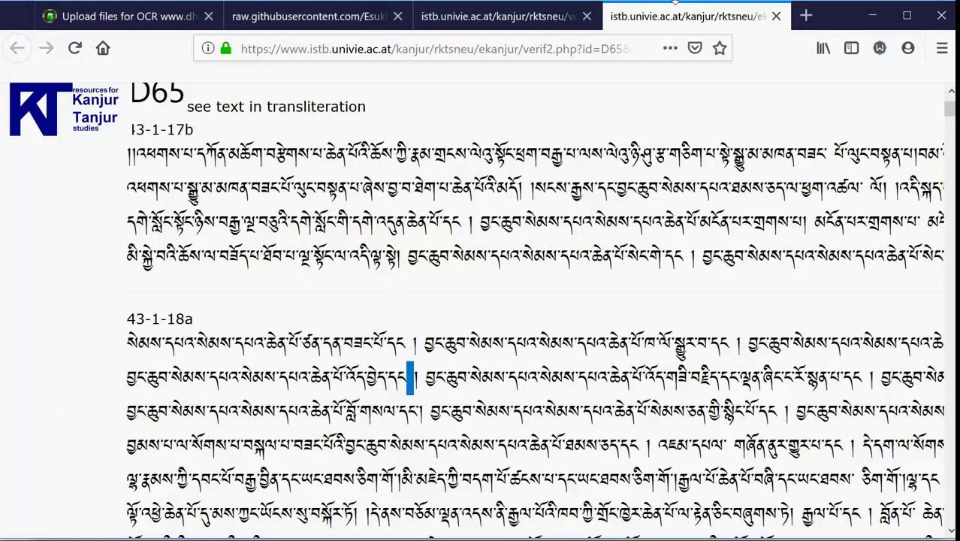
Switch to the raw Esukhia volume text and copy the passage from marker [1a] through most of line [5b.7].
click(309, 17)
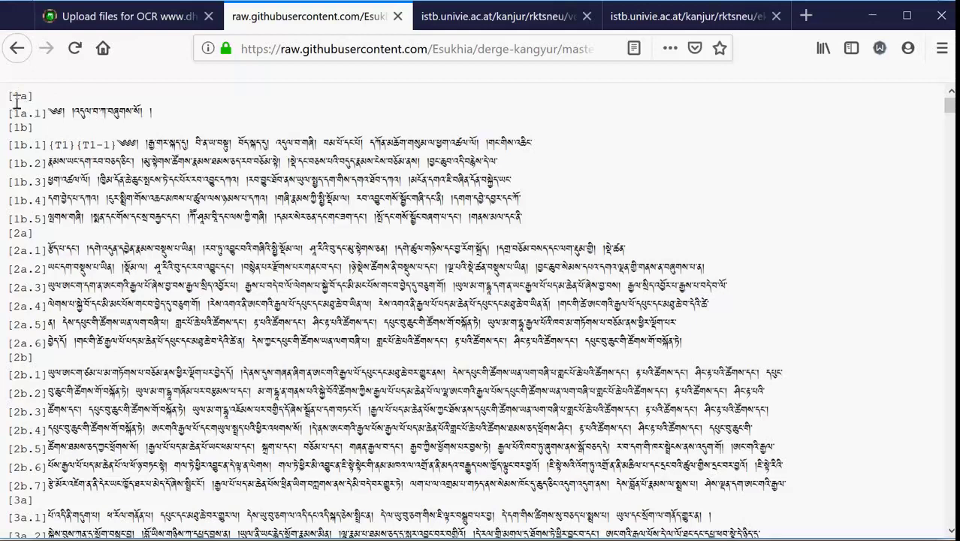
drag(11, 97, 742, 390)
scroll(650, 322, up, 7)
scroll(781, 387, down, 5)
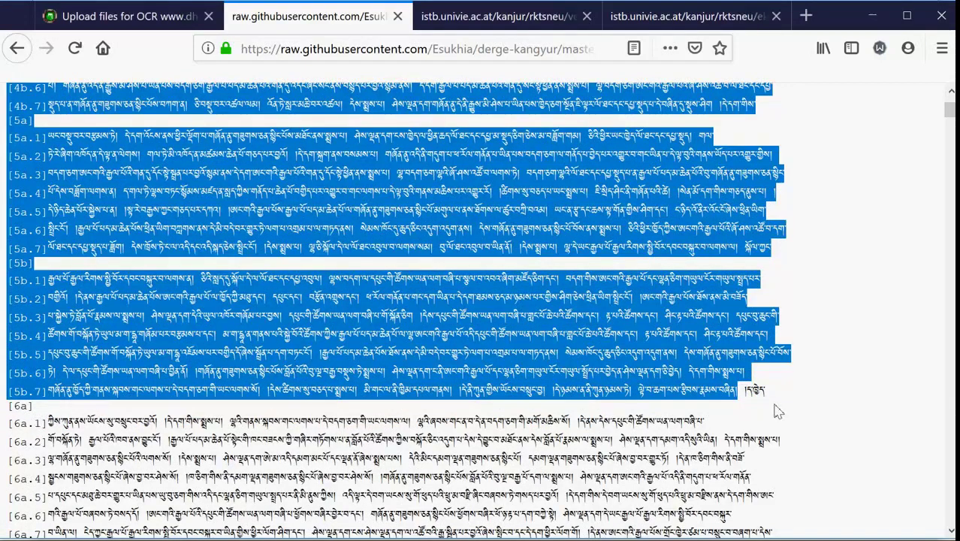
Minimize the browser and create a new text document named Kangyur Sample.txt on the desktop.
click(877, 16)
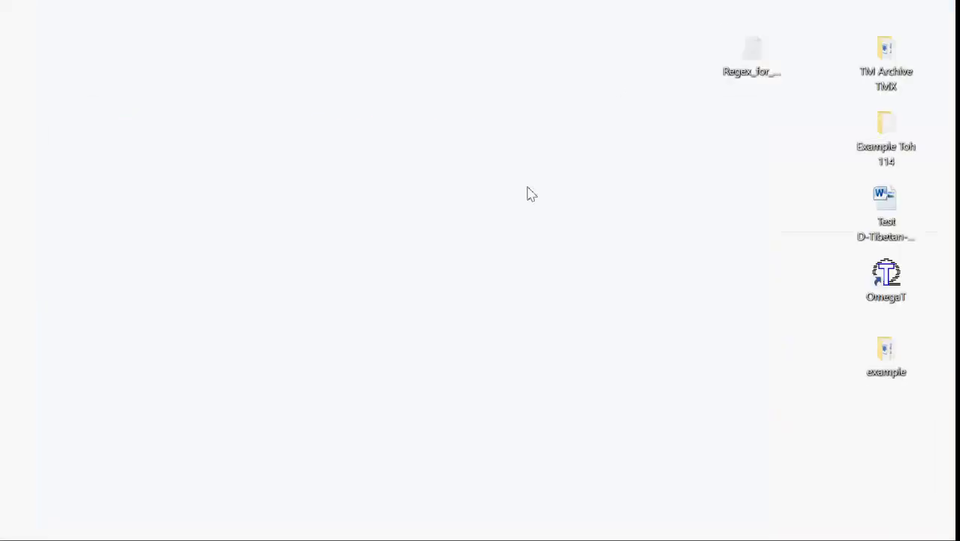
right_click(401, 246)
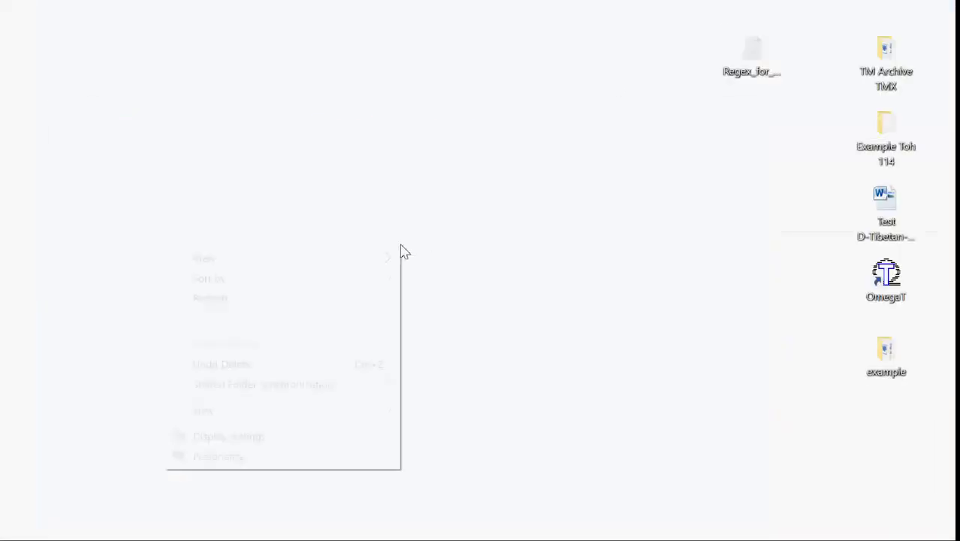
mouse_move(368, 418)
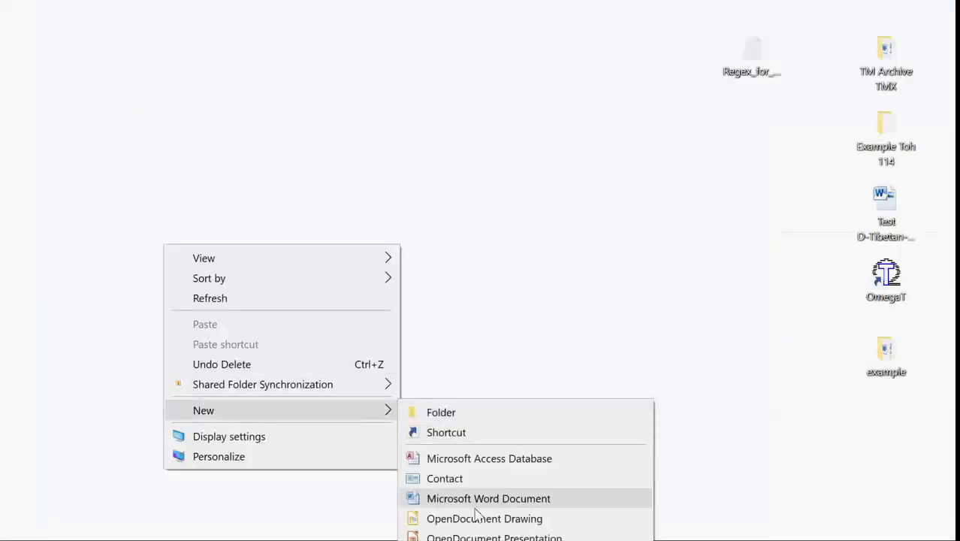
click(466, 536)
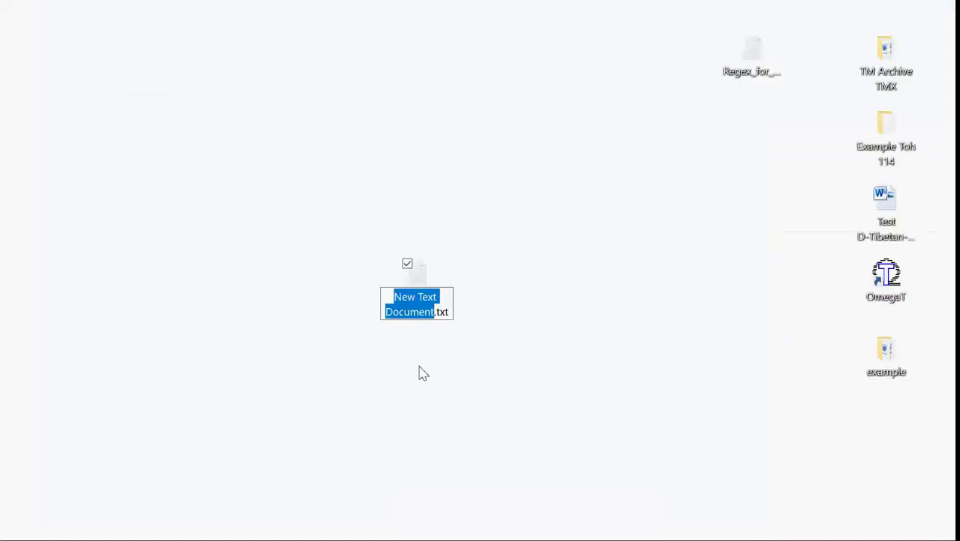
text(Kangyur)
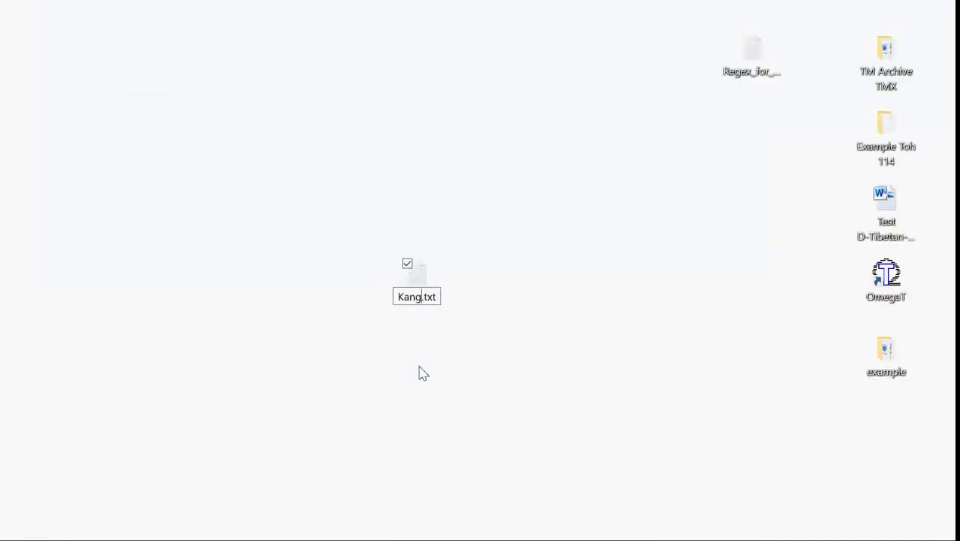
text( Sample)
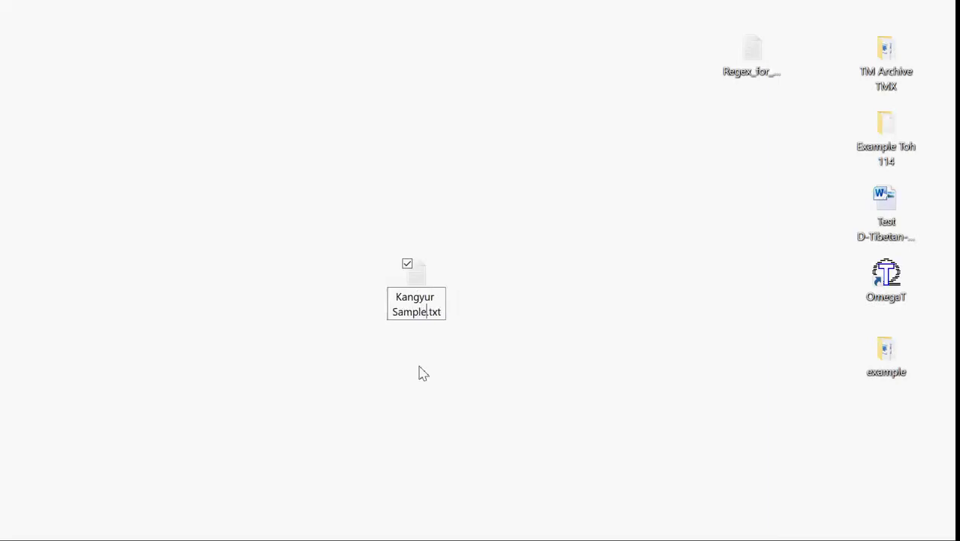
key(Return)
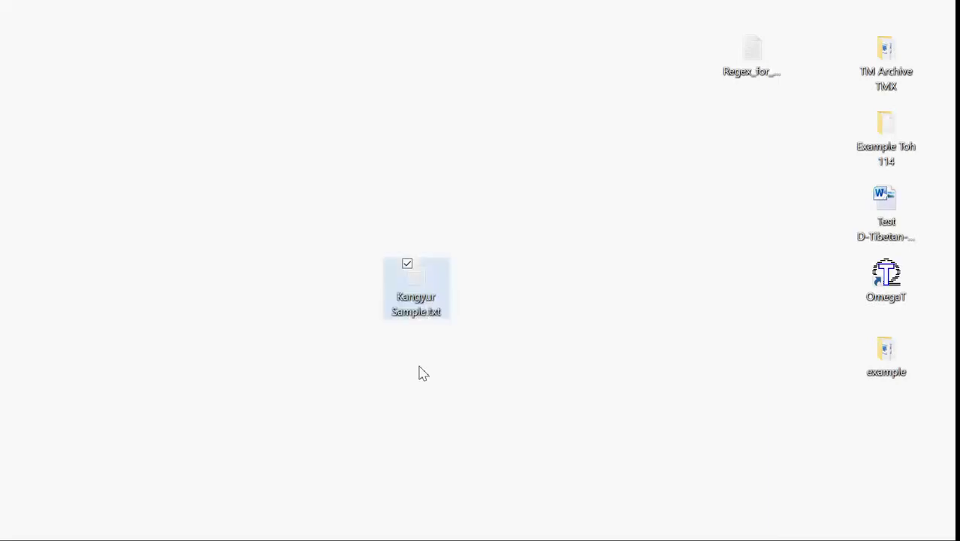
Open Kangyur Sample.txt in Notepad and paste the copied Tibetan passage into it.
double_click(425, 289)
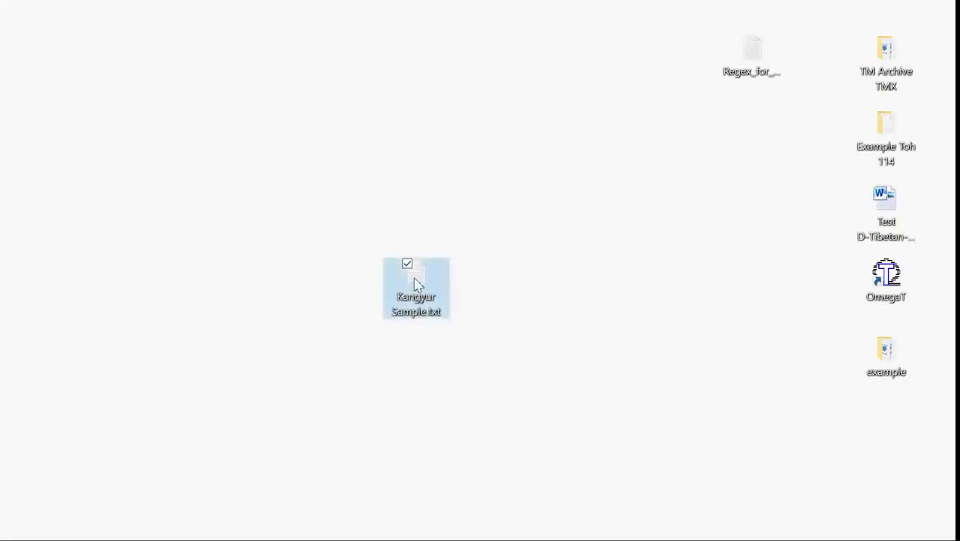
right_click(191, 105)
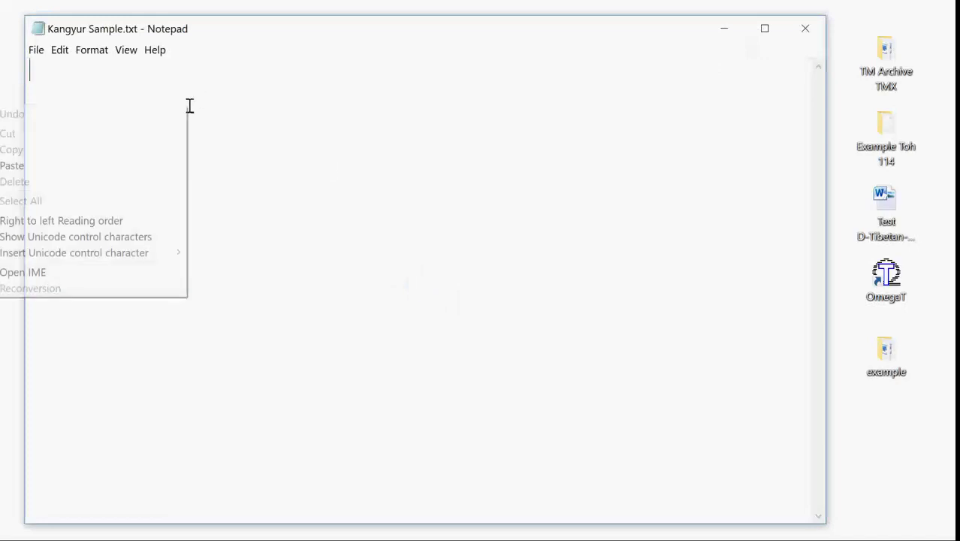
click(113, 165)
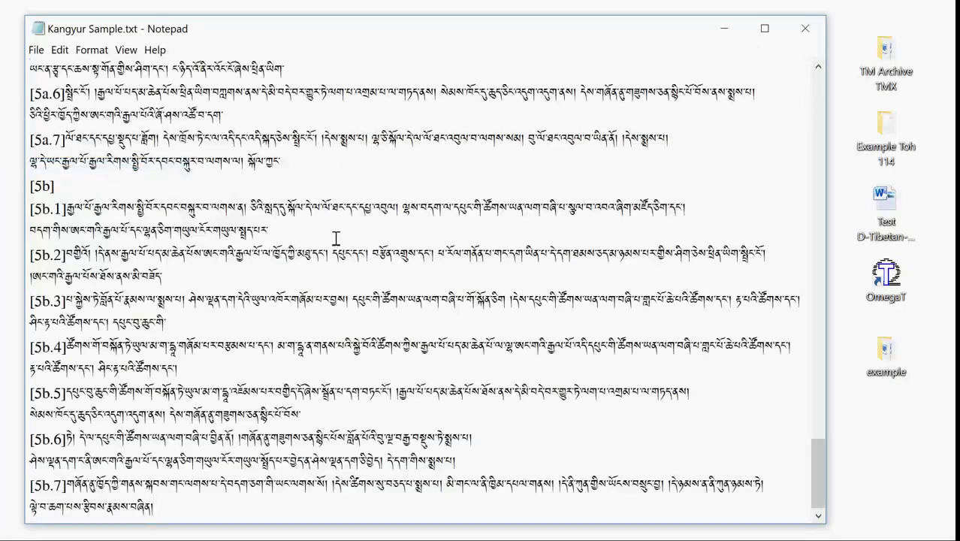
scroll(336, 237, up, 7)
Save Kangyur Sample.txt to the desktop under the same name with UTF-8 encoding, and close it.
click(36, 49)
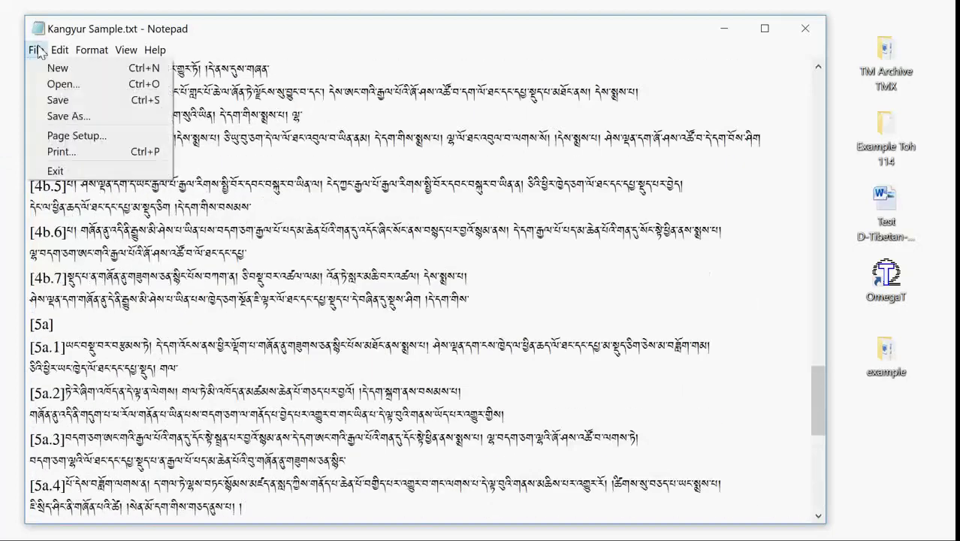
click(68, 116)
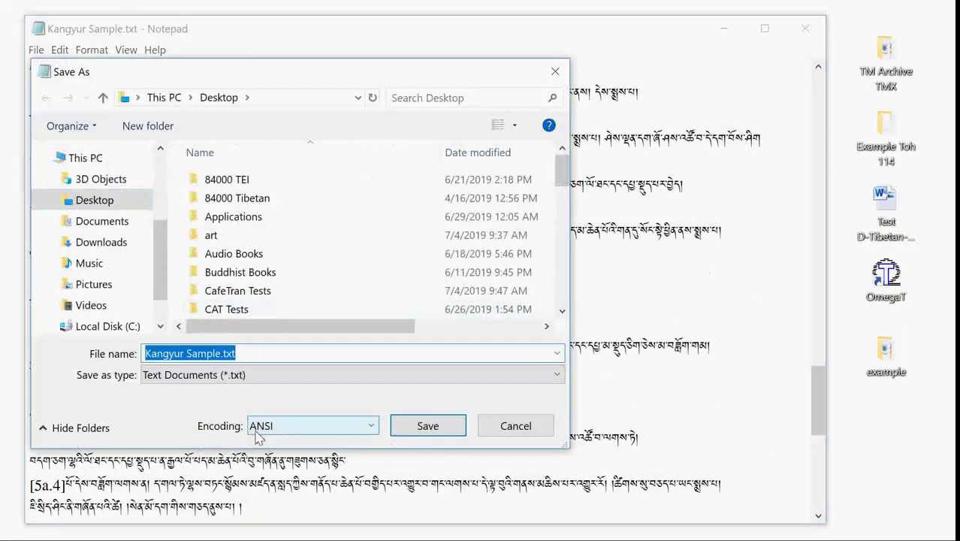
click(300, 434)
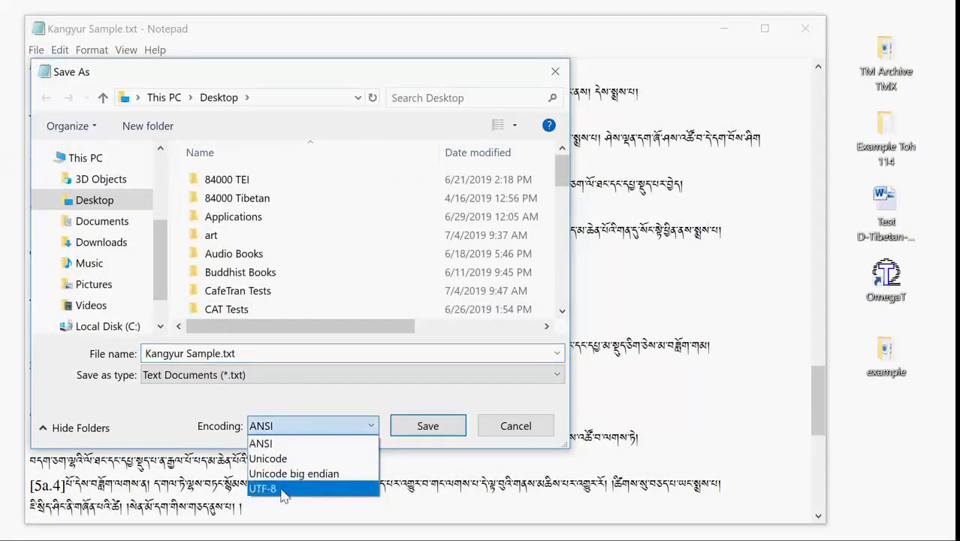
click(284, 490)
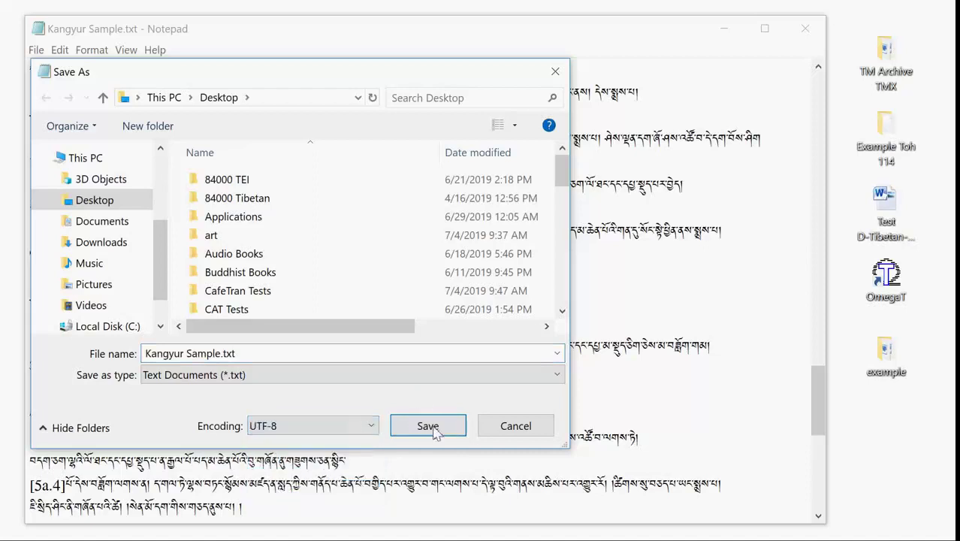
click(430, 428)
click(508, 242)
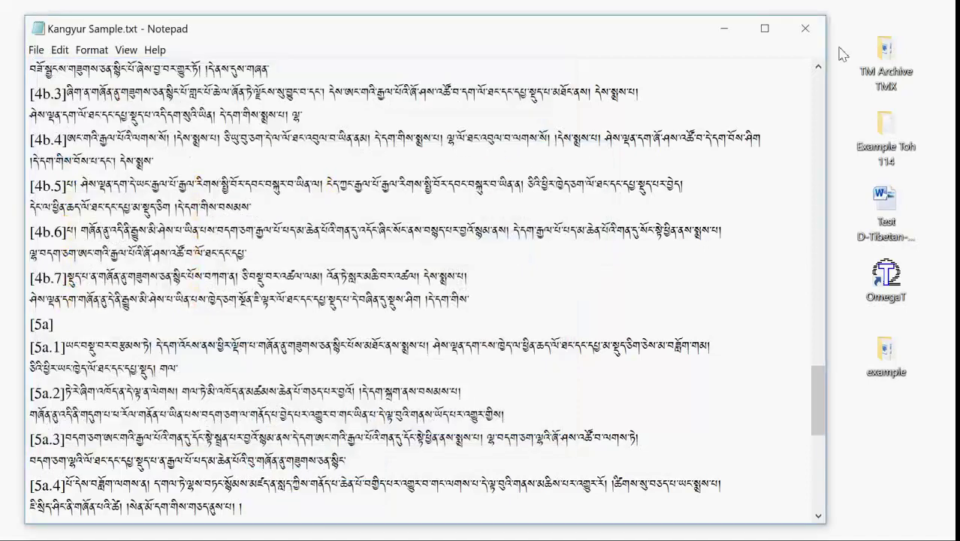
click(806, 29)
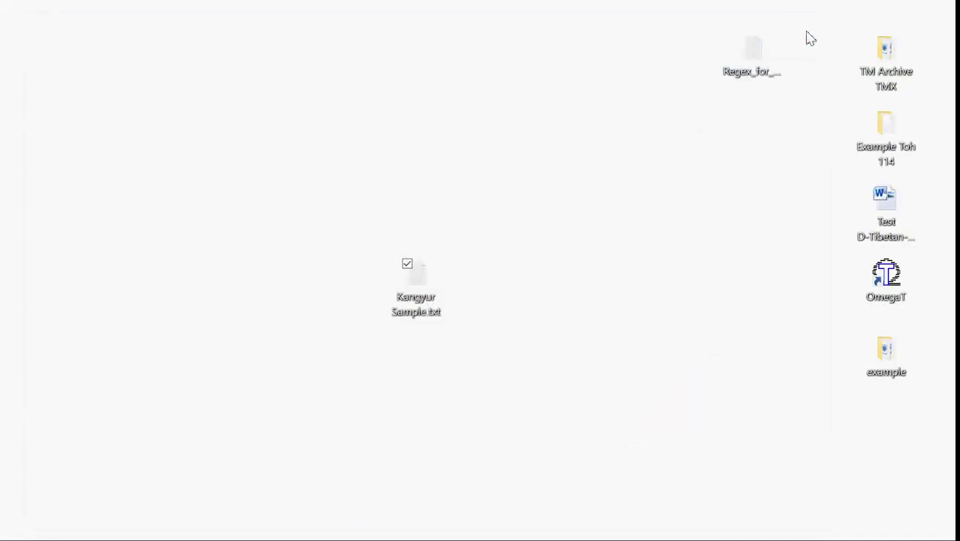
Move the Kangyur Sample.txt file to a free spot closer to the other desktop items.
click(429, 285)
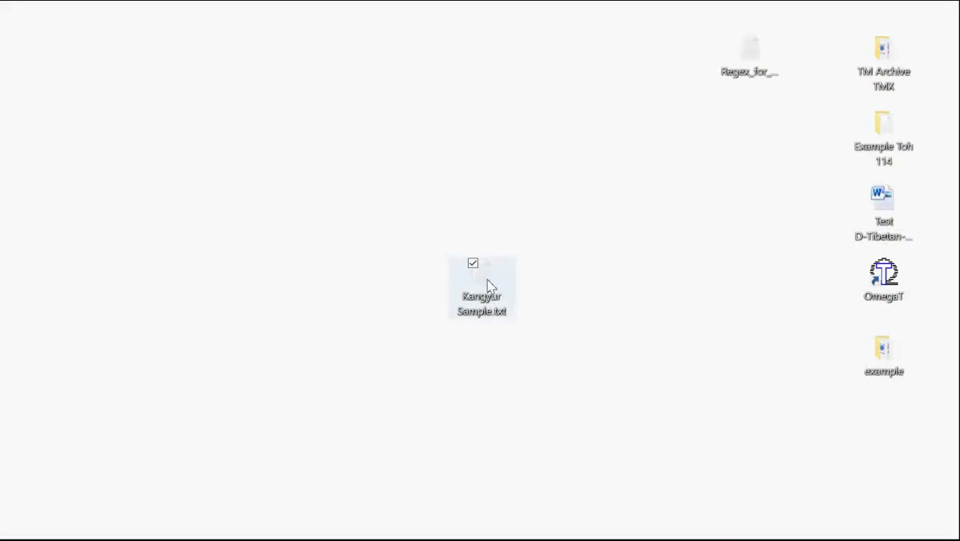
drag(484, 282, 573, 246)
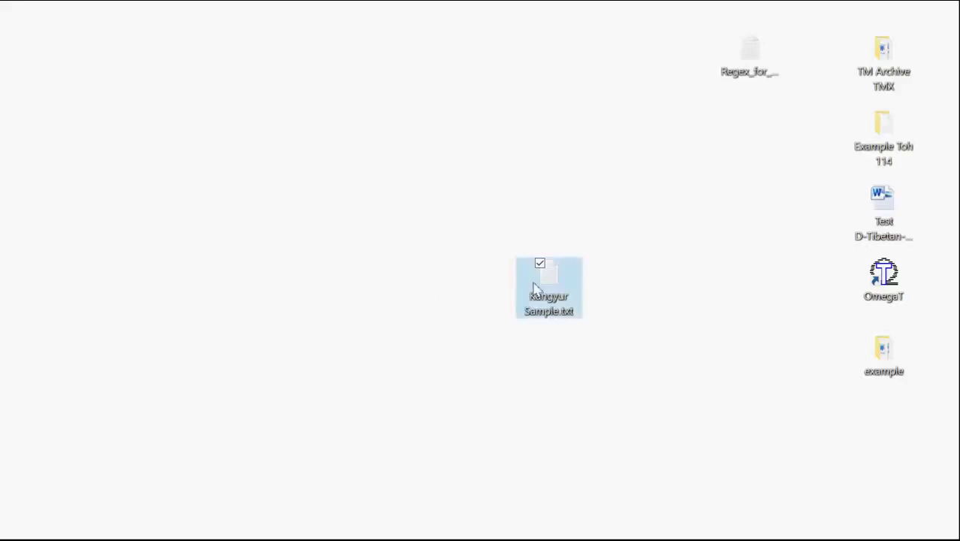
drag(553, 276, 576, 190)
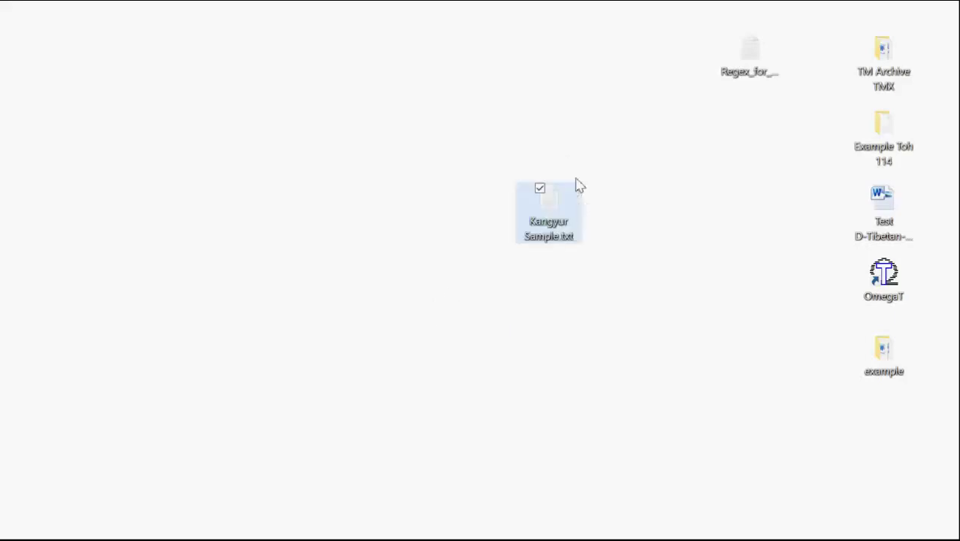
Open Kangyur Sample.txt from the desktop in Notepad++ and look through the pasted Tibetan text.
right_click(543, 209)
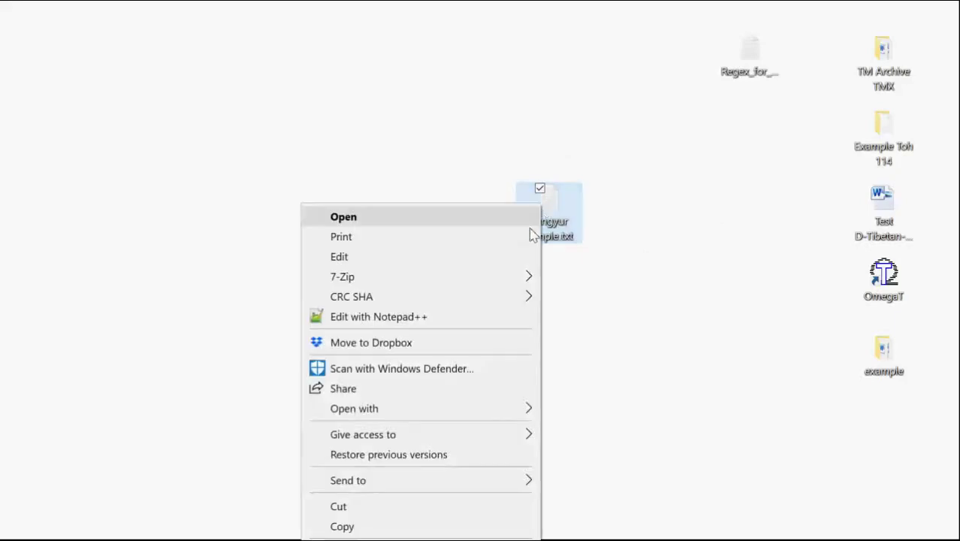
click(471, 322)
scroll(471, 317, up, 15)
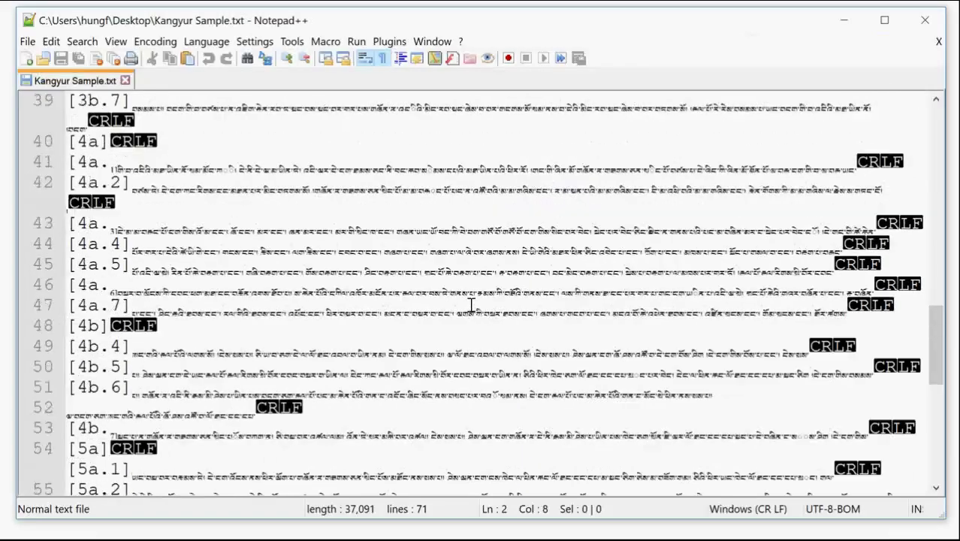
scroll(471, 299, up, 1)
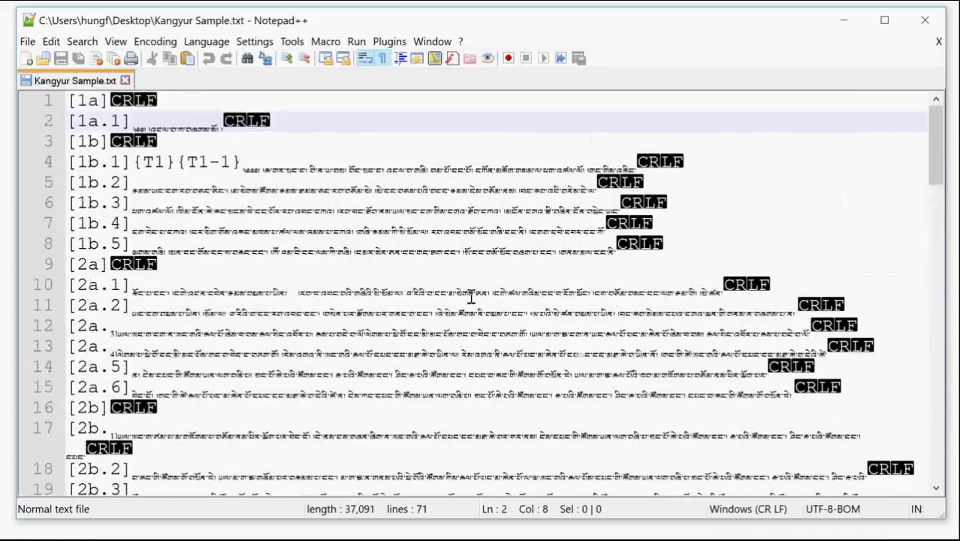
scroll(390, 228, down, 9)
scroll(390, 228, up, 9)
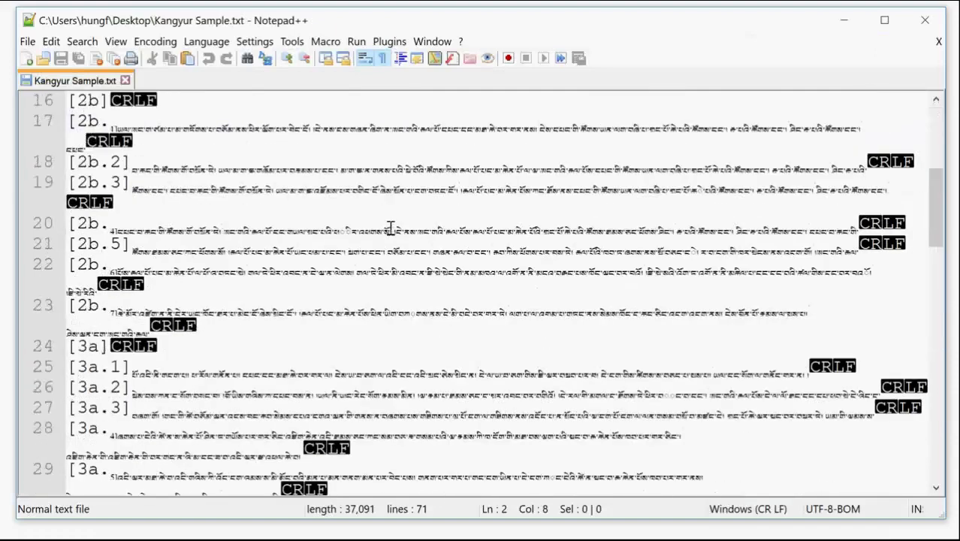
Turn off word wrap and the display of all characters, and look through the plain text.
click(115, 42)
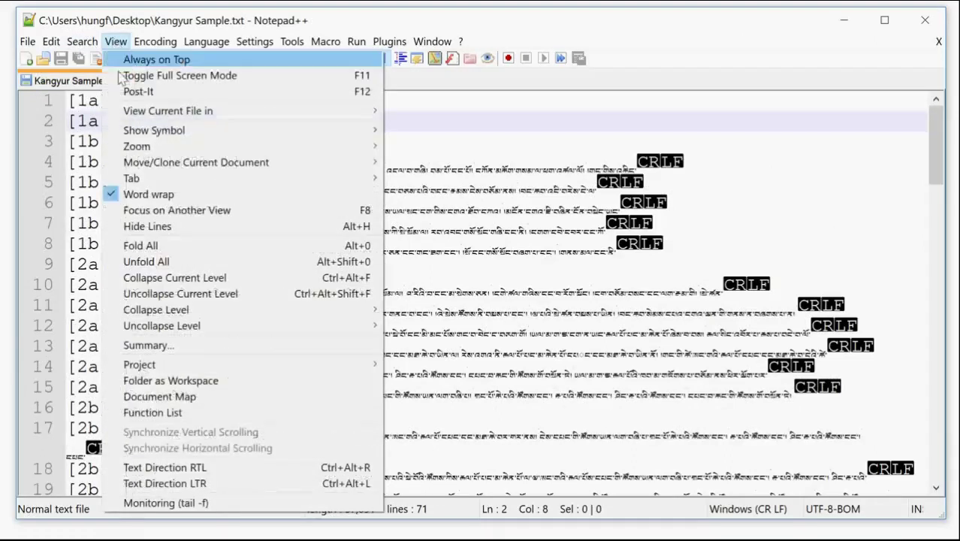
click(139, 194)
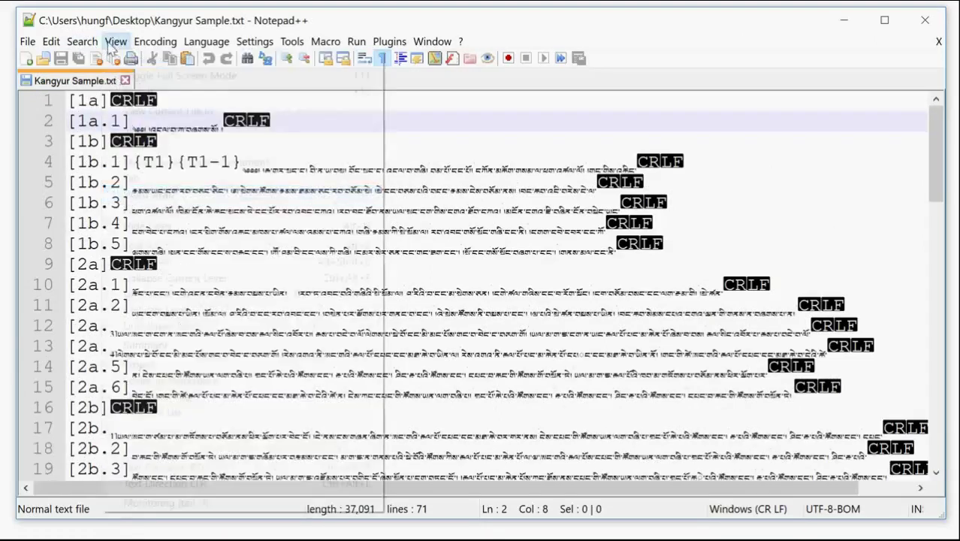
click(115, 42)
mouse_move(172, 134)
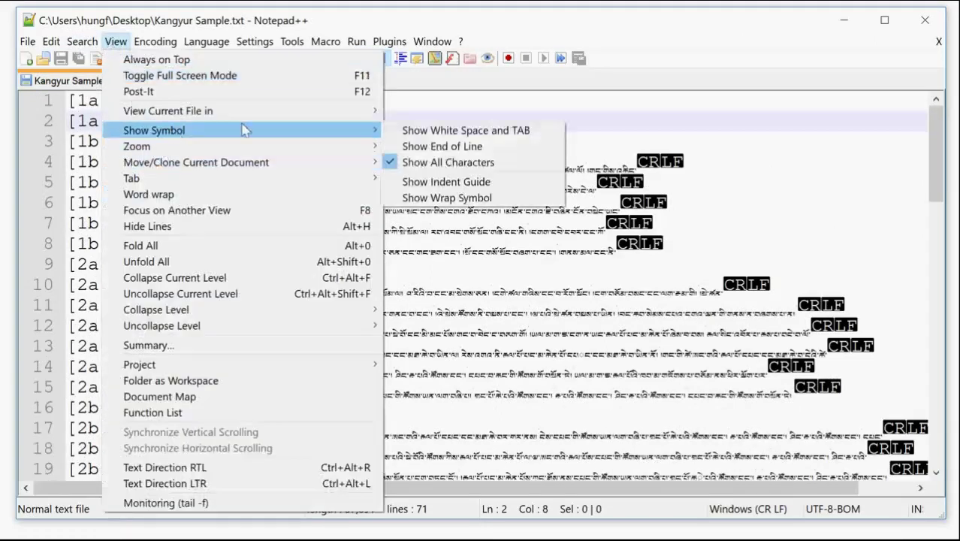
click(421, 161)
scroll(421, 263, down, 17)
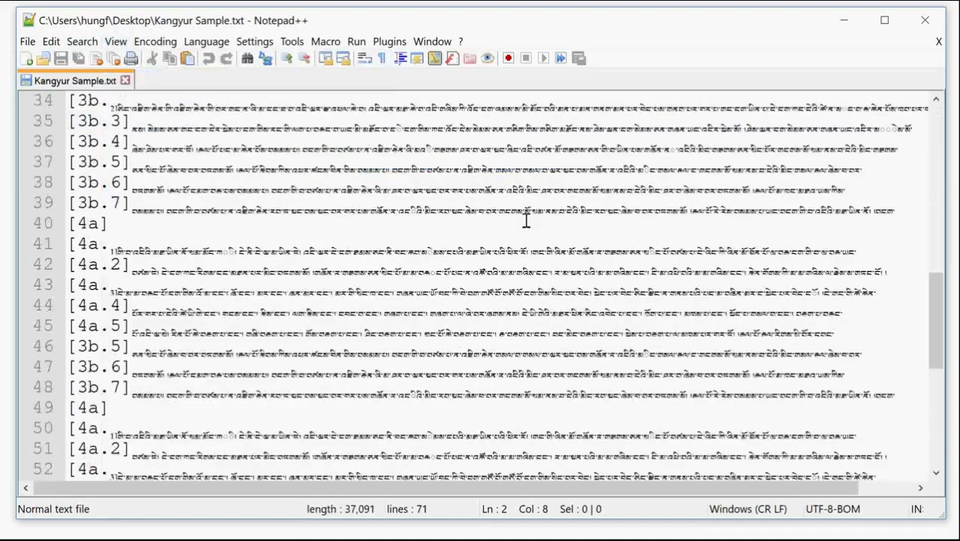
scroll(522, 224, up, 18)
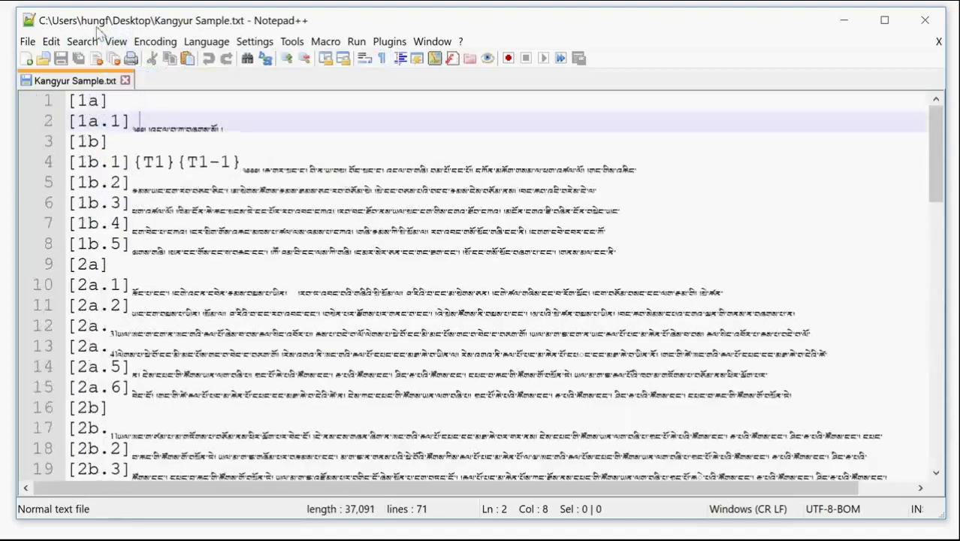
Turn on word wrap for Kangyur Sample.txt and look through the wrapped lines.
click(115, 40)
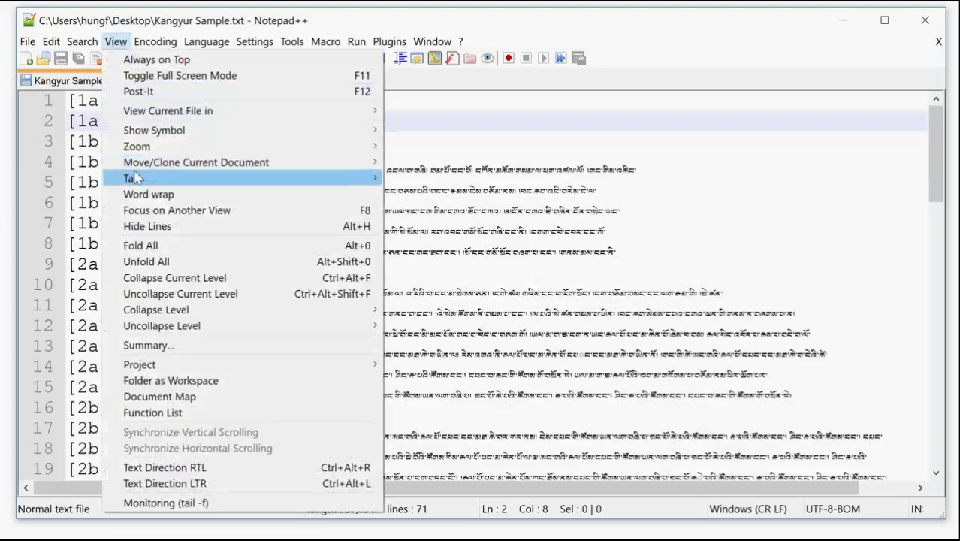
click(148, 194)
scroll(631, 252, down, 8)
scroll(631, 252, down, 6)
scroll(631, 252, up, 12)
scroll(231, 141, up, 1)
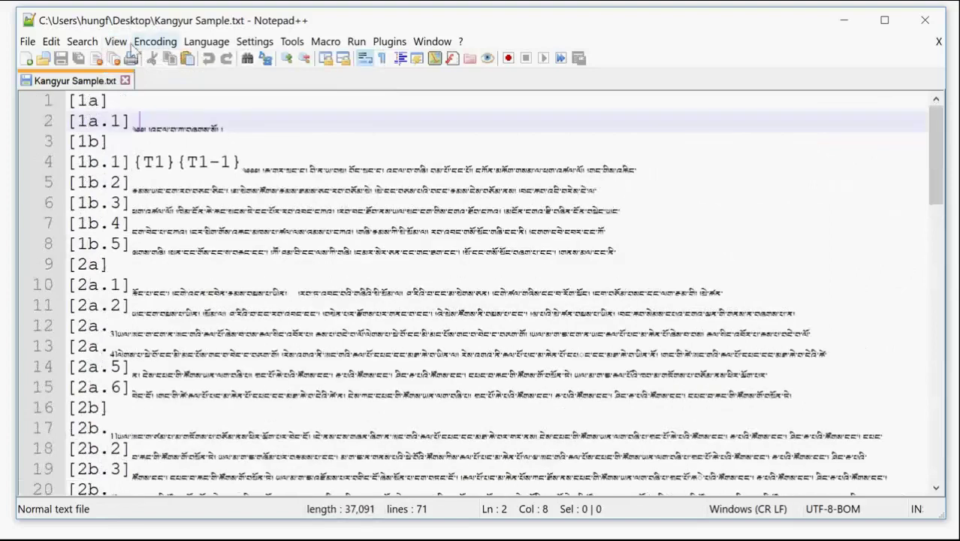
Turn on the display of all characters so the hidden line-break symbols are shown.
click(117, 42)
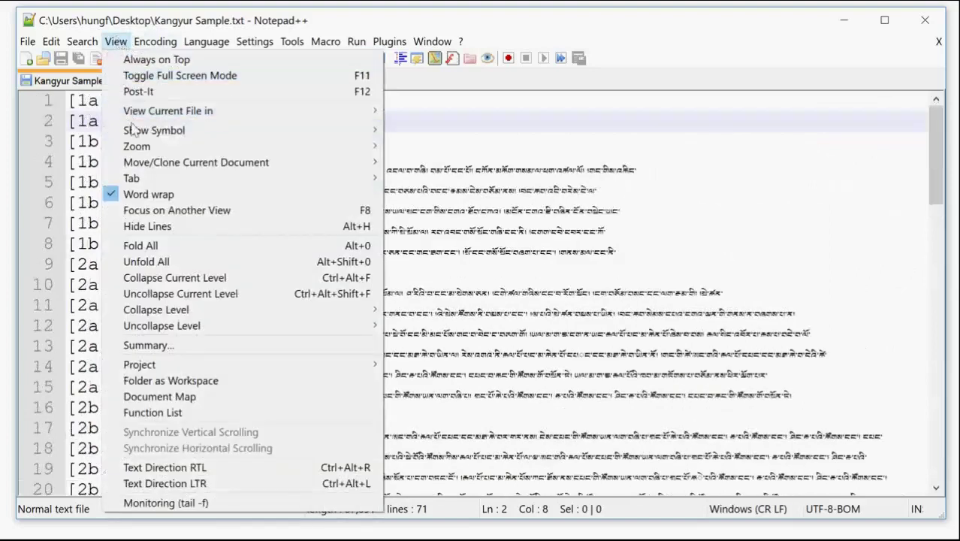
mouse_move(135, 135)
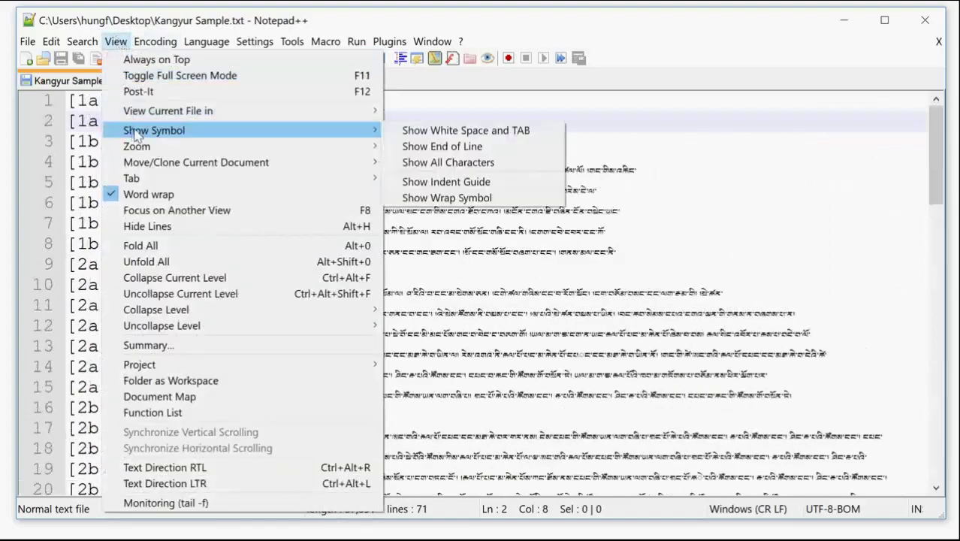
click(434, 164)
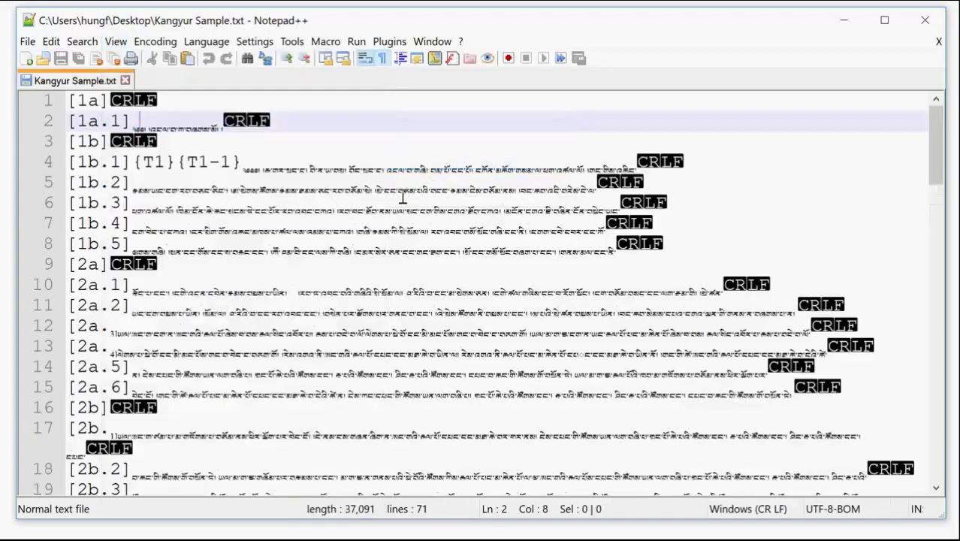
scroll(360, 218, up, 1)
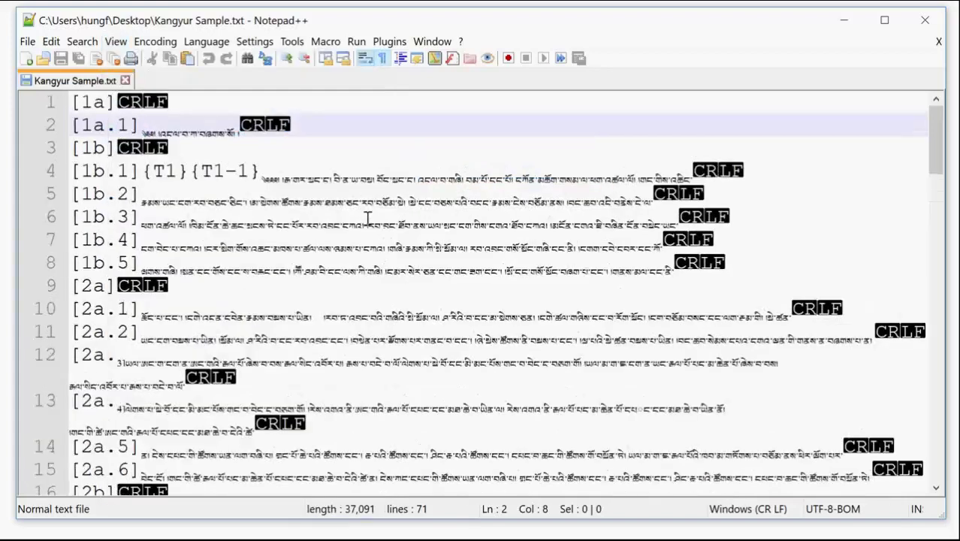
Examine the CR LF line-break marks after the [1b] heading and at the end of the [1b.1] line.
click(120, 147)
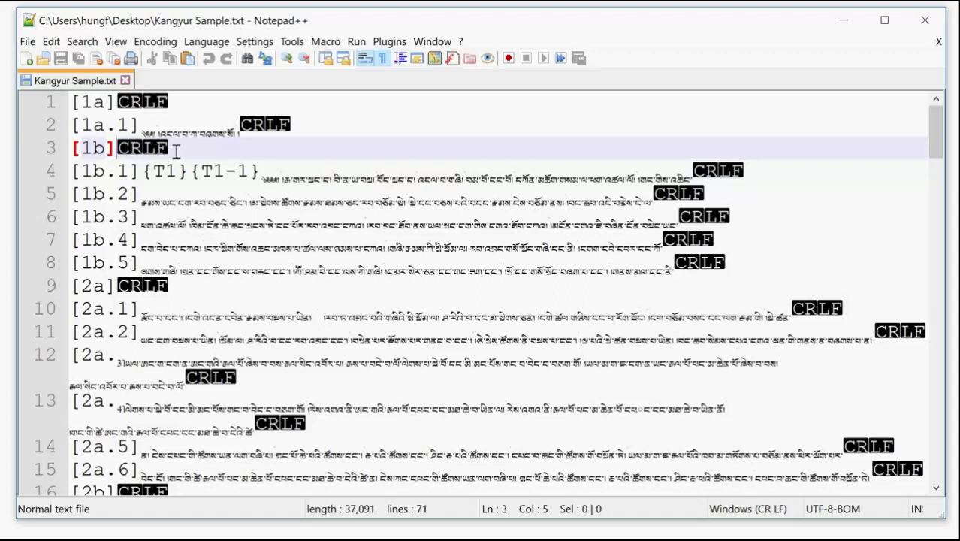
click(694, 173)
drag(693, 172, 715, 173)
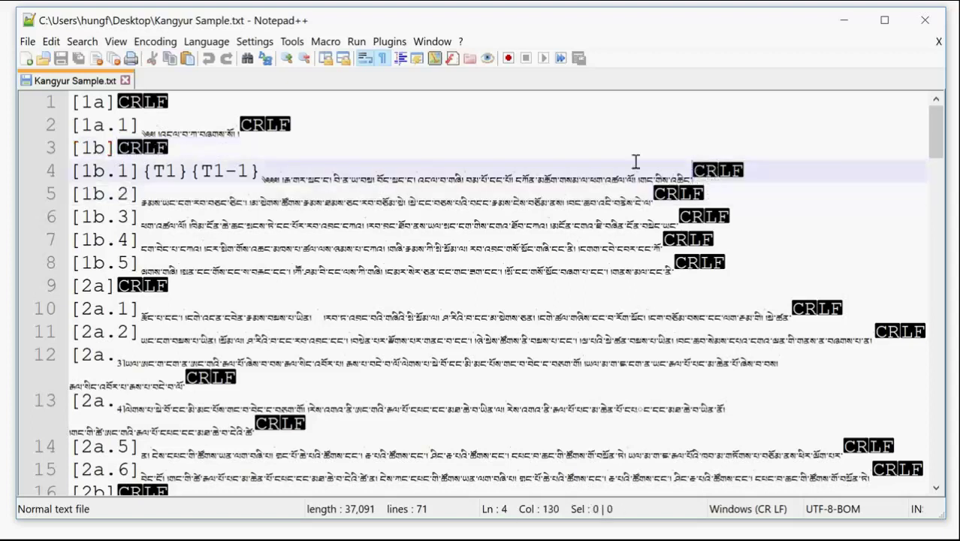
Select single characters at the gaps between Tibetan phrases in the [1b.2] and [1b.1] lines to examine the spacing.
click(569, 199)
key(shift+Left)
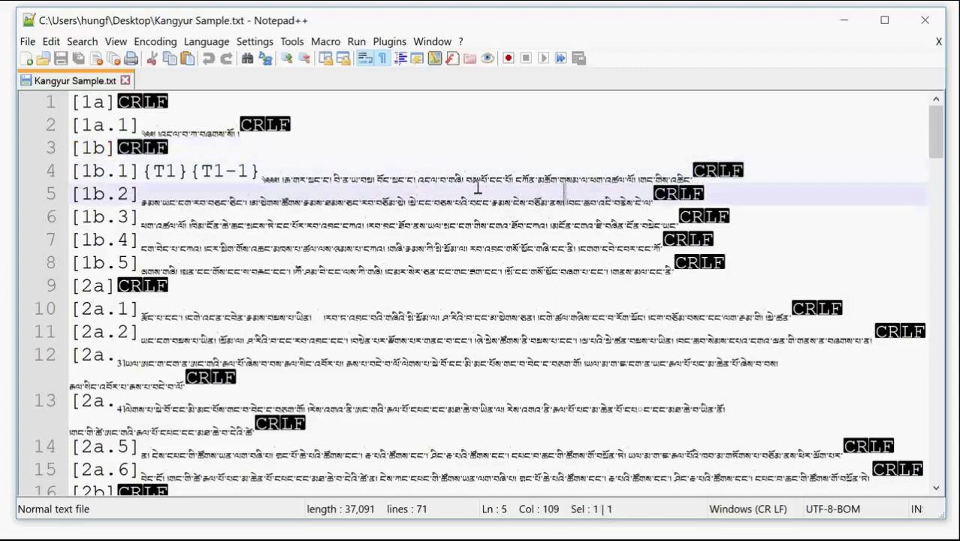
click(378, 172)
key(shift+Right)
key(shift+Left)
key(shift+Left)
key(shift+Right)
key(shift+Right)
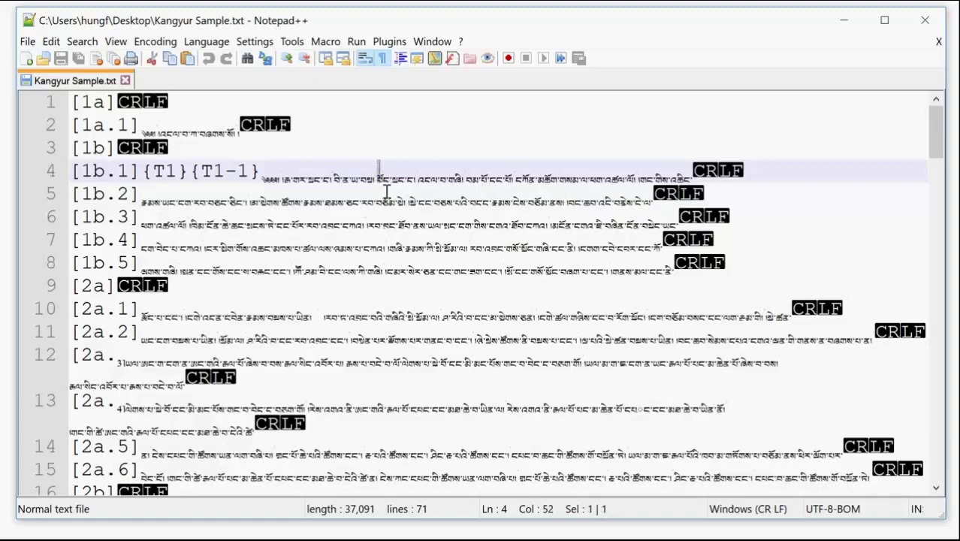
scroll(382, 194, up, 1)
scroll(382, 194, down, 3)
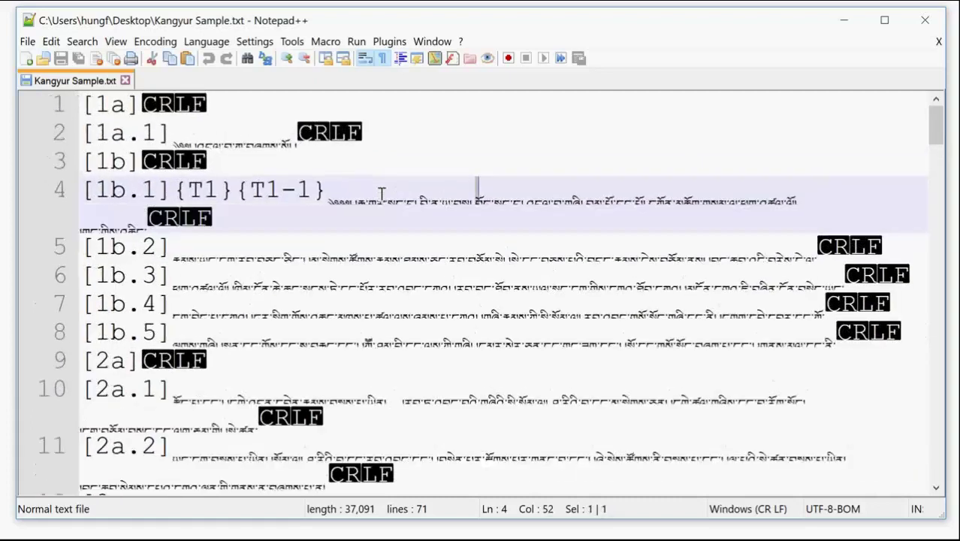
click(420, 172)
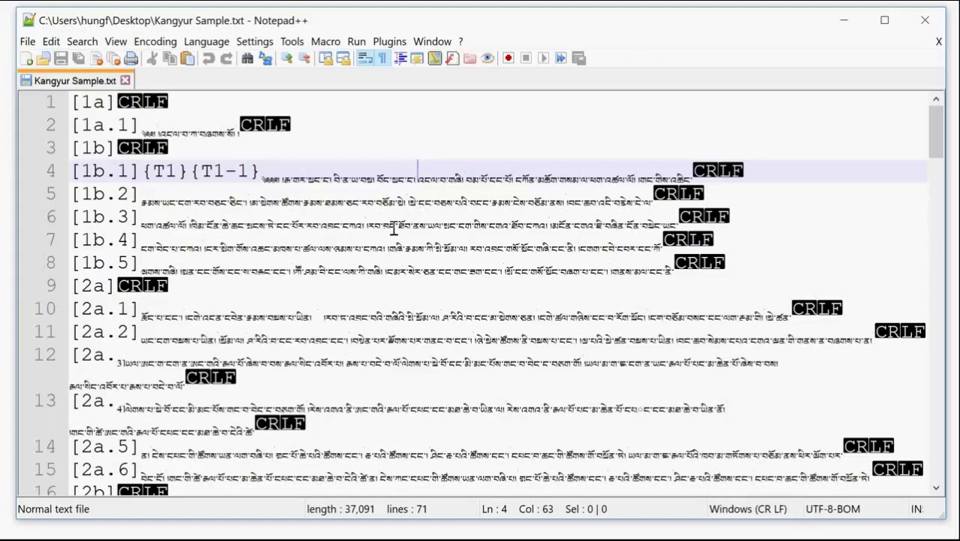
Examine the line breaks and folio markers throughout the file, from [1a] to the last [5b] line.
scroll(392, 224, down, 4)
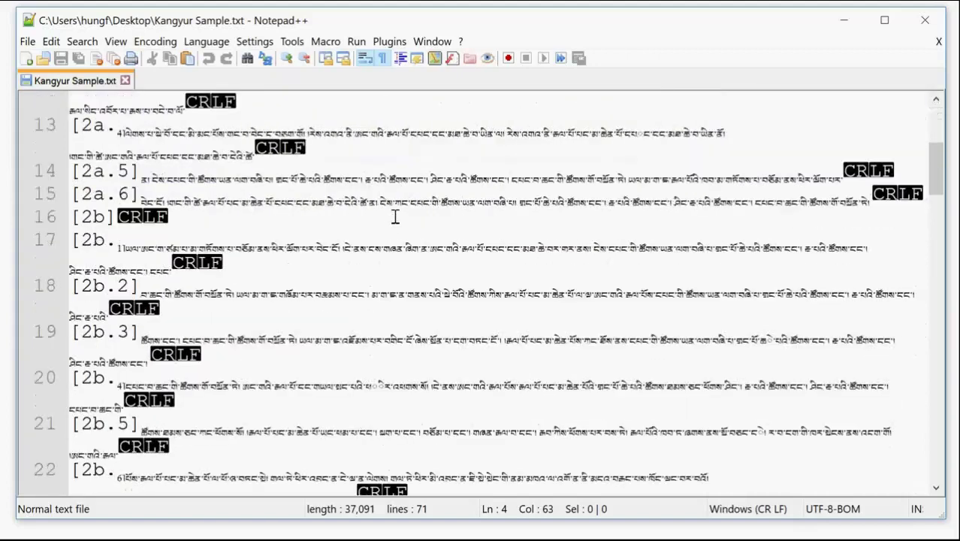
scroll(401, 212, up, 4)
scroll(403, 210, down, 4)
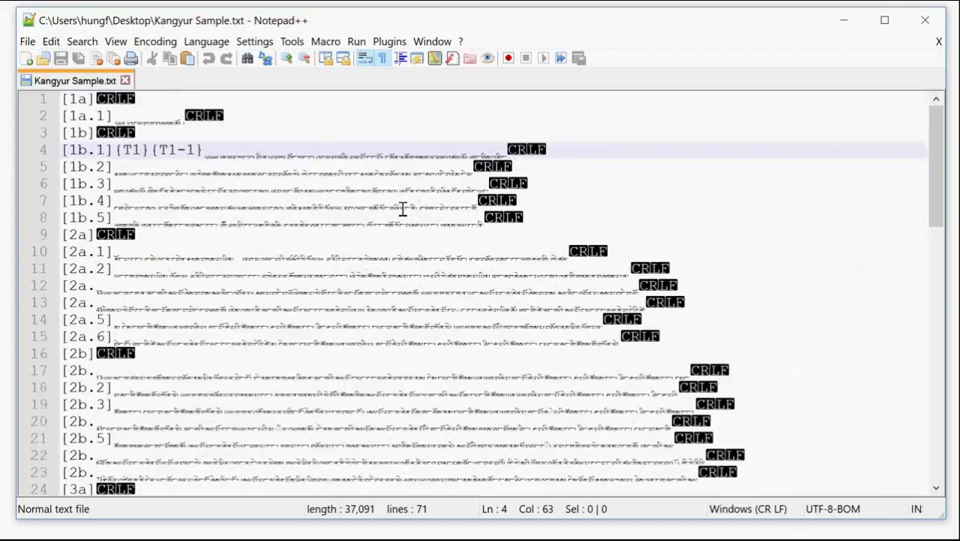
scroll(372, 203, down, 13)
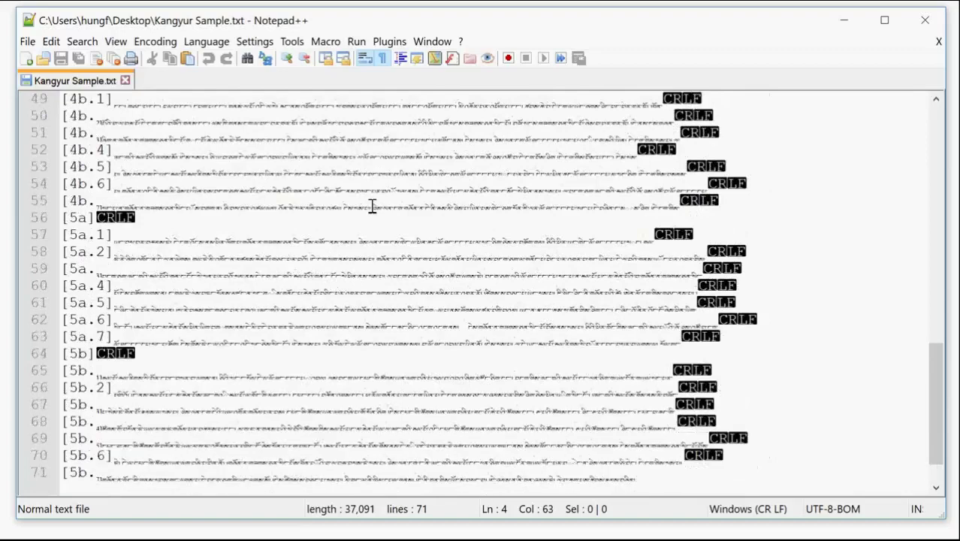
scroll(372, 205, up, 16)
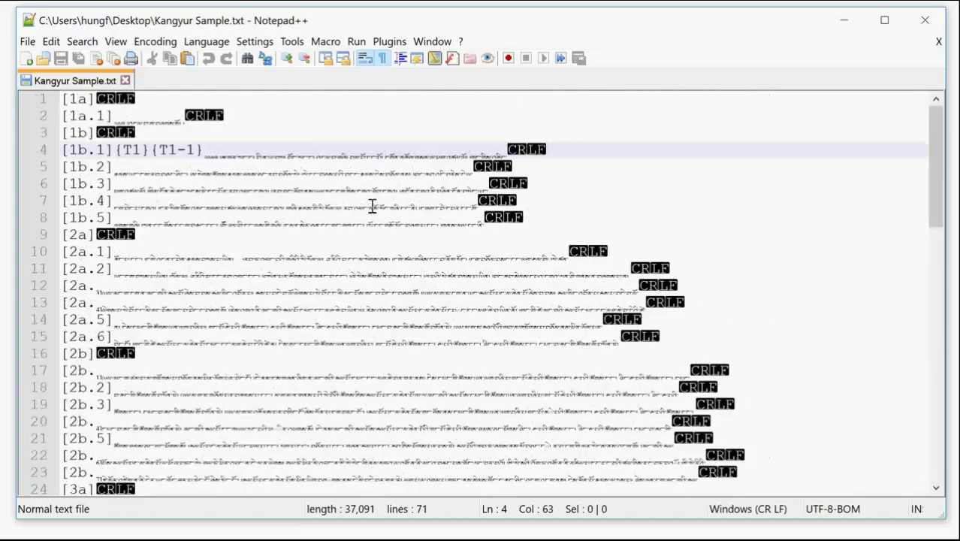
scroll(372, 206, down, 13)
scroll(372, 206, up, 7)
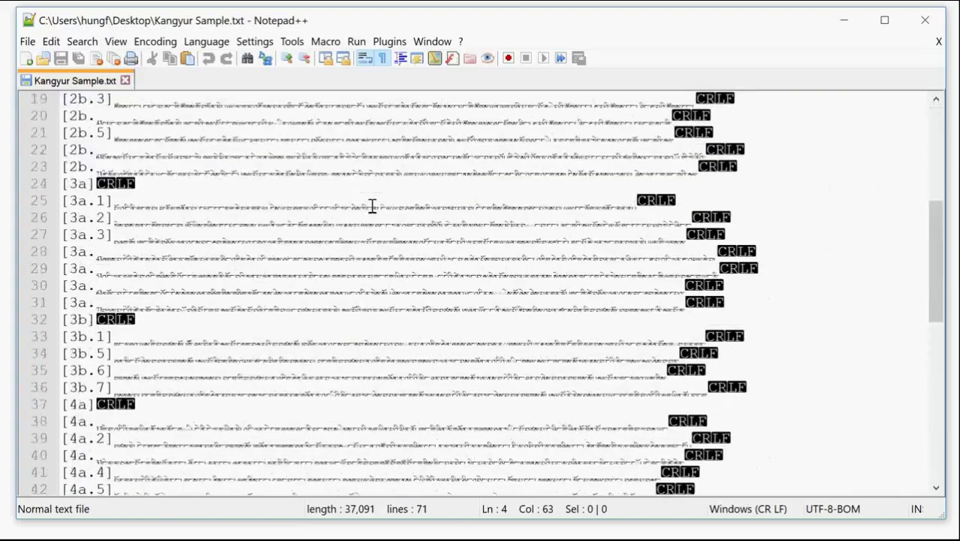
scroll(372, 206, up, 6)
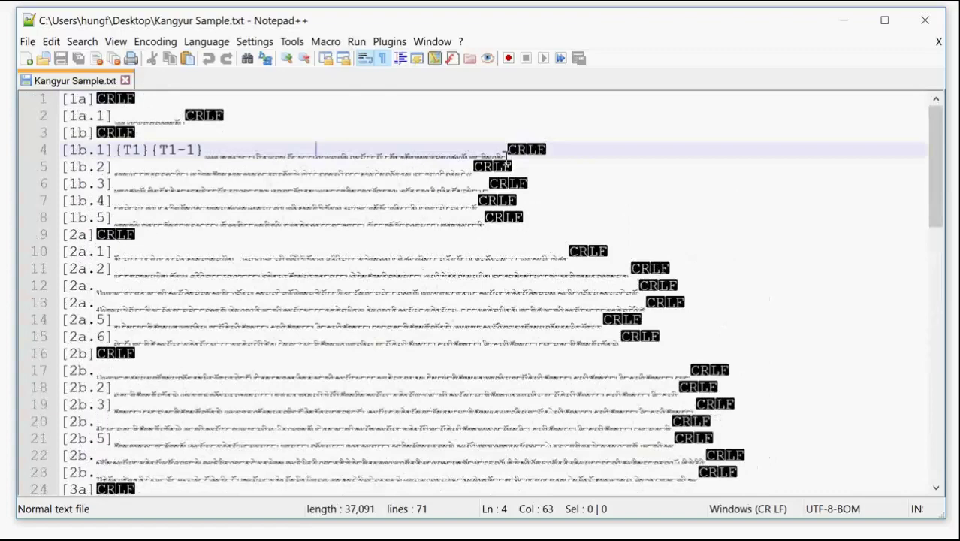
Examine the CR LF marks ending the [1b.1] and [1b.2] lines and a phrase gap within the [1b.1] line.
drag(513, 147, 541, 150)
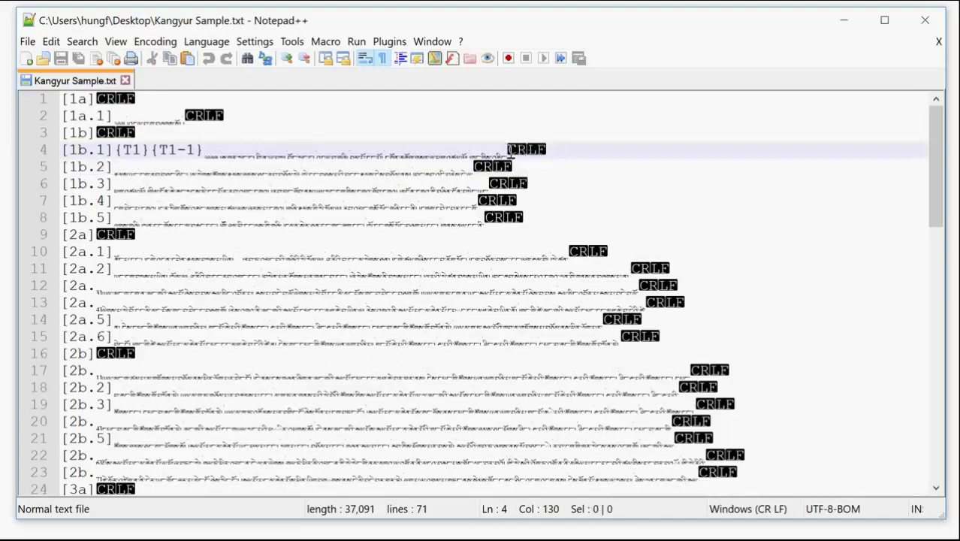
drag(524, 154, 558, 156)
click(545, 172)
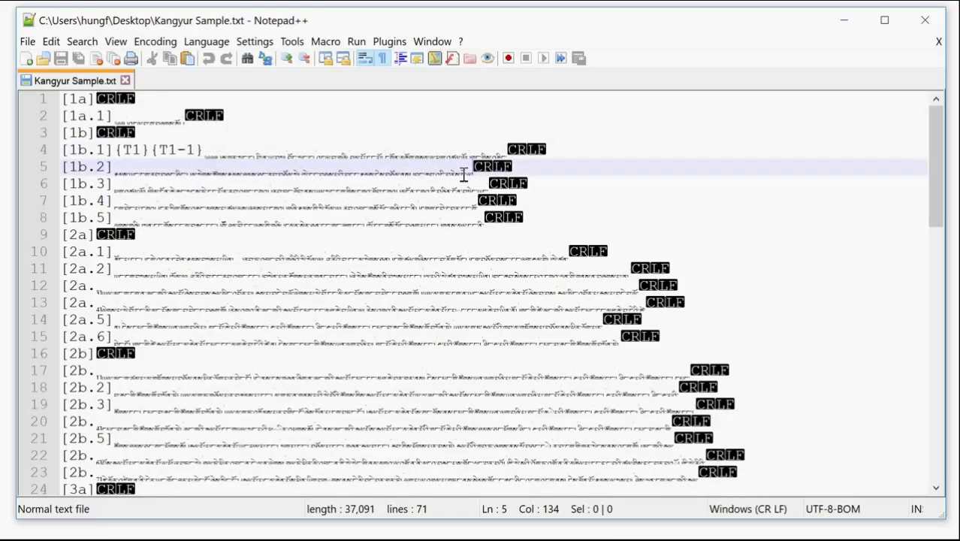
click(296, 156)
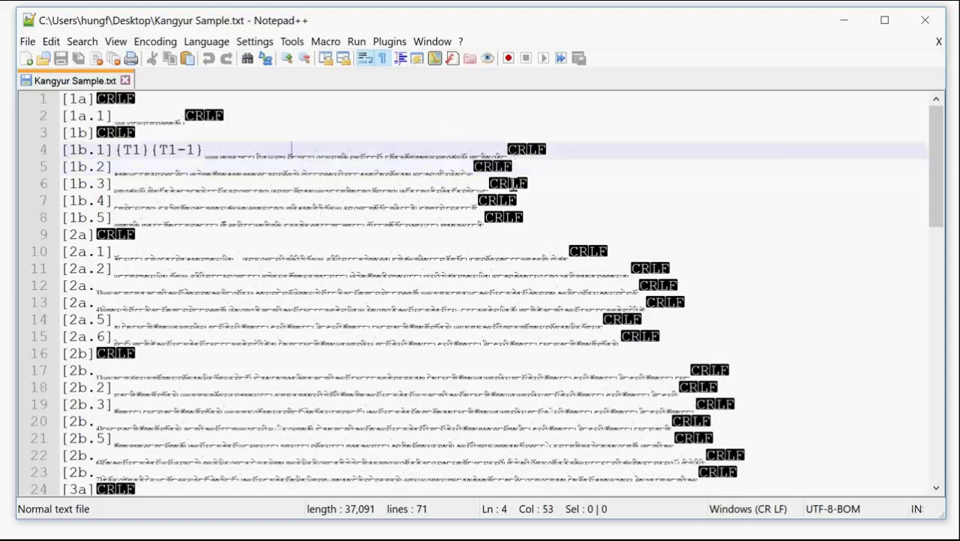
click(483, 171)
drag(483, 172, 502, 167)
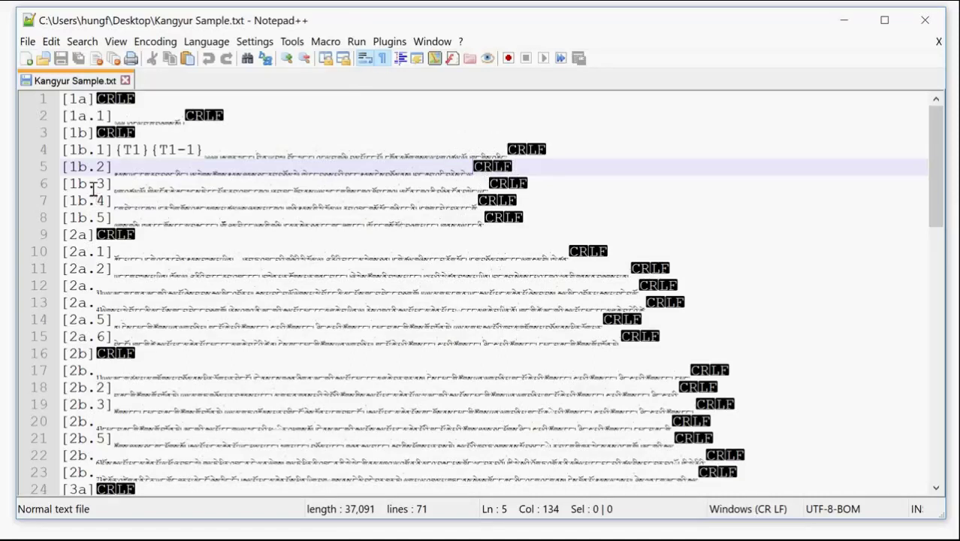
Highlight the folio and line references [1b.1], [2a] and [1b] to examine how they are written.
click(82, 155)
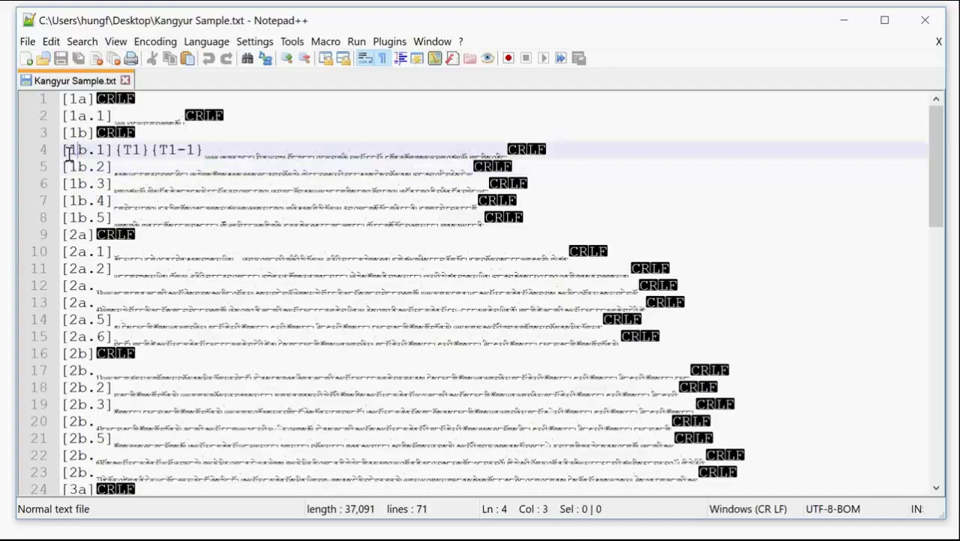
drag(63, 153, 115, 150)
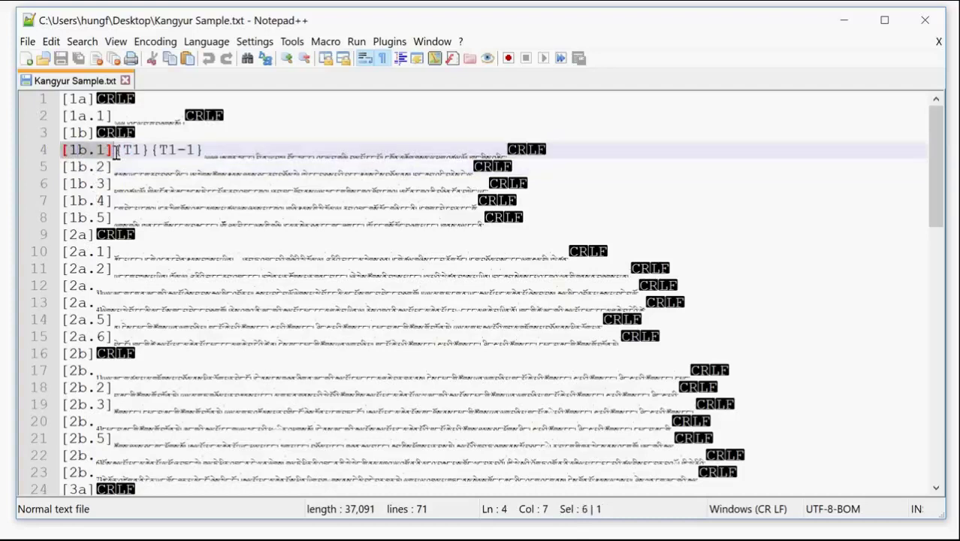
click(99, 200)
drag(63, 235, 87, 235)
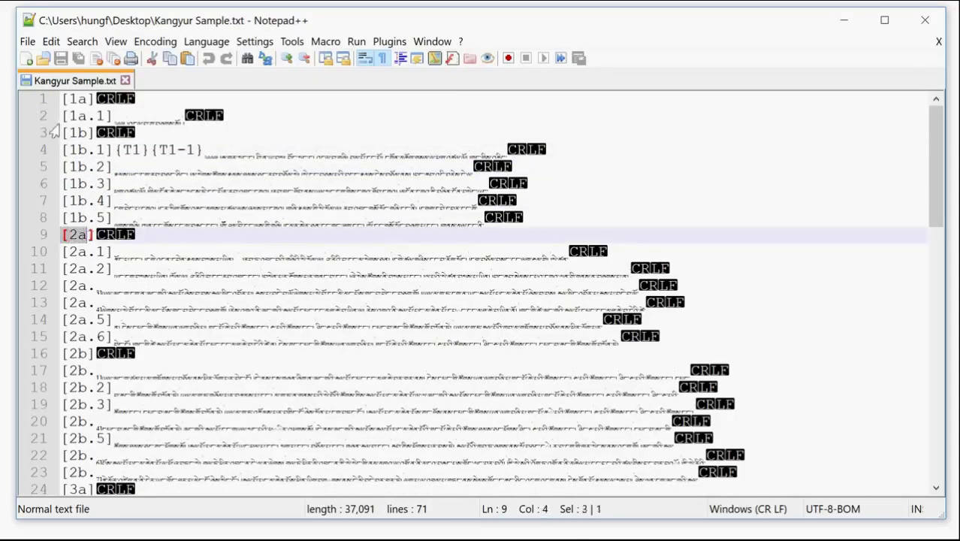
drag(64, 132, 92, 134)
drag(70, 236, 91, 236)
click(70, 236)
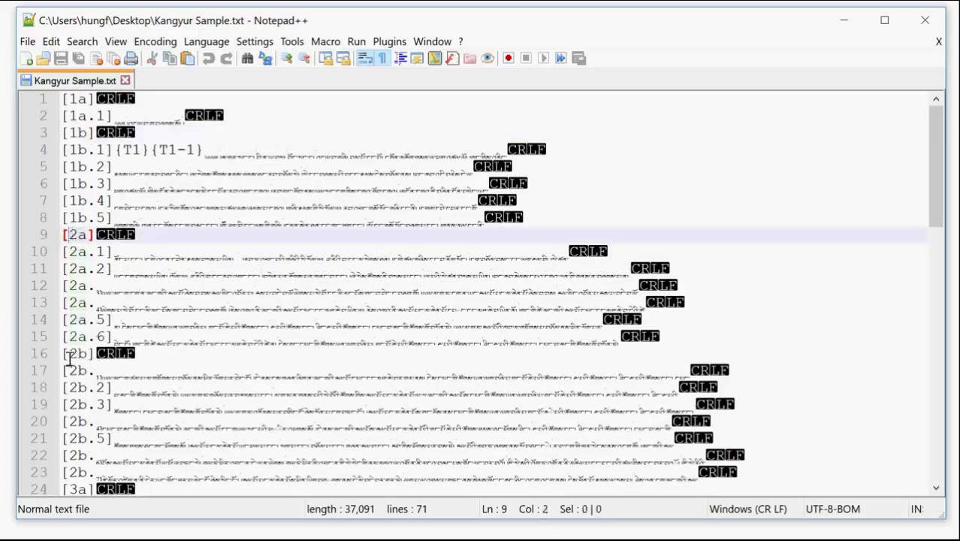
Highlight the [2b] and [2a] folio markers and check the [1b.3] and [1b.2] line references to compare how they are written.
drag(64, 354, 97, 359)
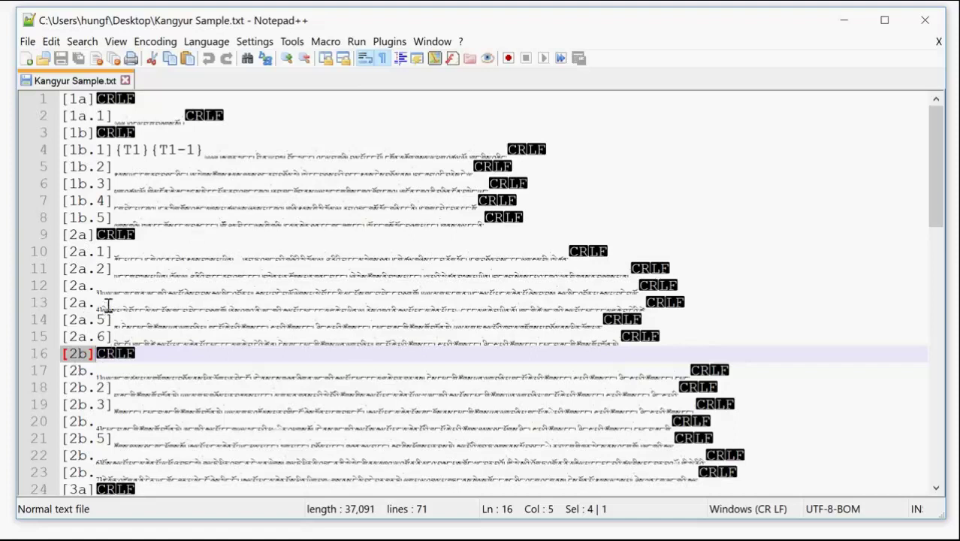
click(63, 183)
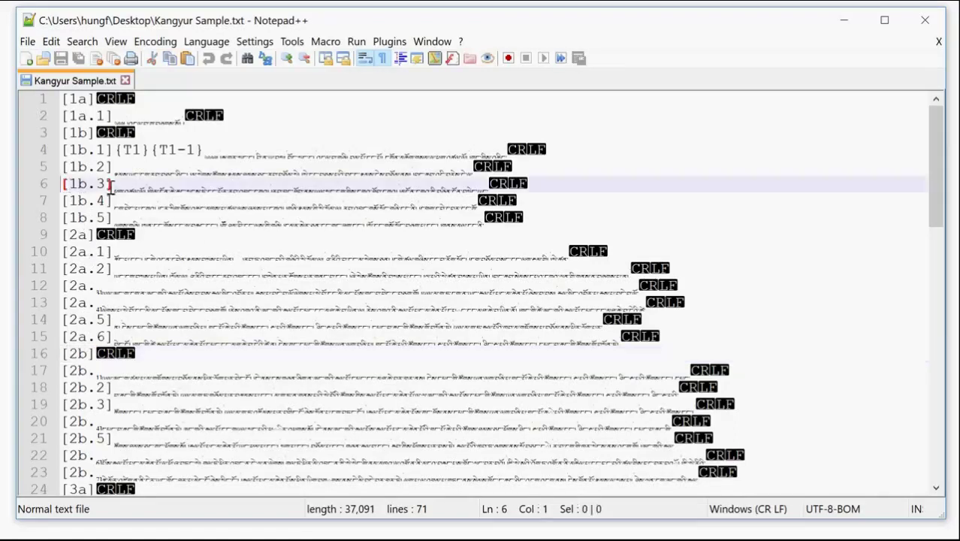
mouse_move(113, 187)
mouse_down()
mouse_move(63, 187)
mouse_move(105, 185)
mouse_up()
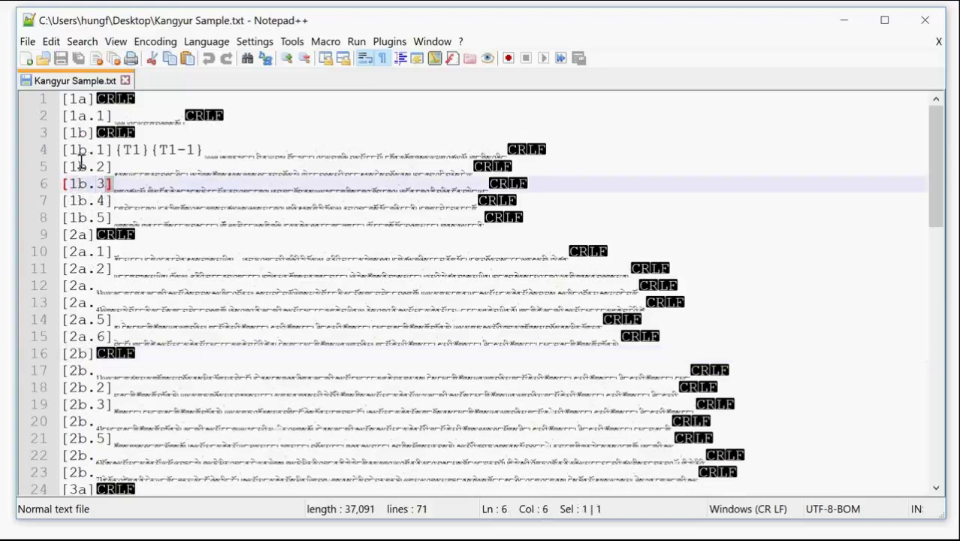
click(95, 167)
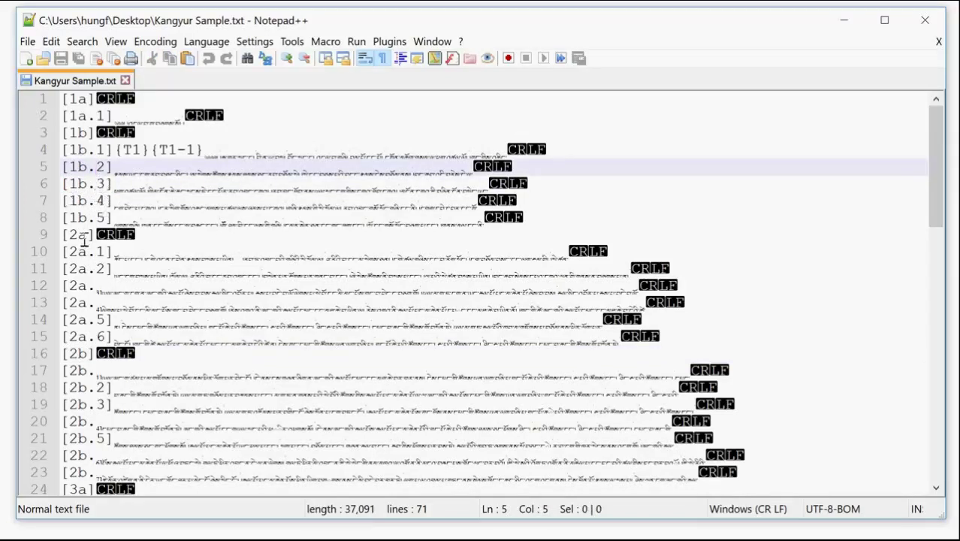
drag(64, 234, 95, 239)
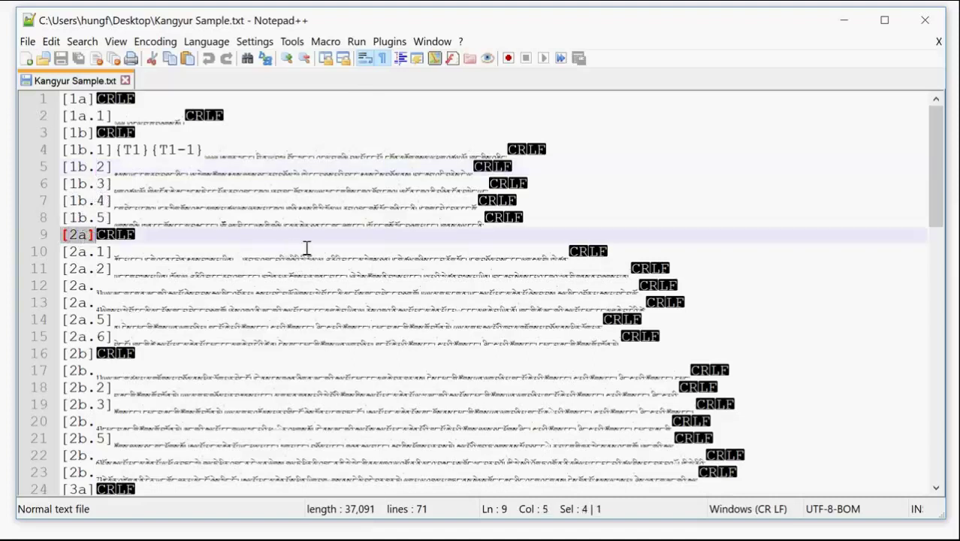
Enlarge the text and highlight the [2a] folio marker to examine it on its own line.
ctrl+scroll(306, 248, up, 3)
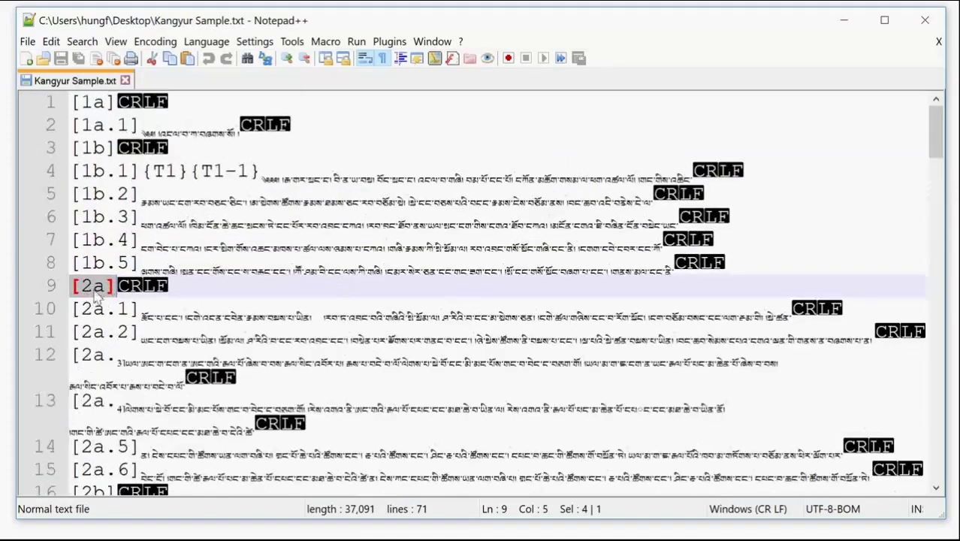
click(76, 286)
drag(74, 286, 112, 286)
click(91, 290)
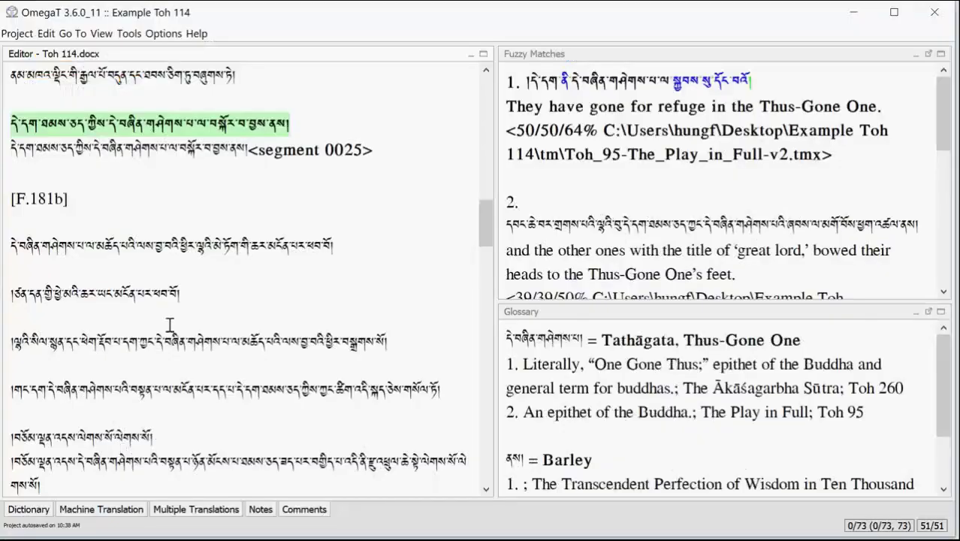
Switch to the Example Toh 114 project in OmegaT and examine the [F.181b] folio reference as a segment following segment 0025.
scroll(172, 317, down, 5)
scroll(172, 316, down, 8)
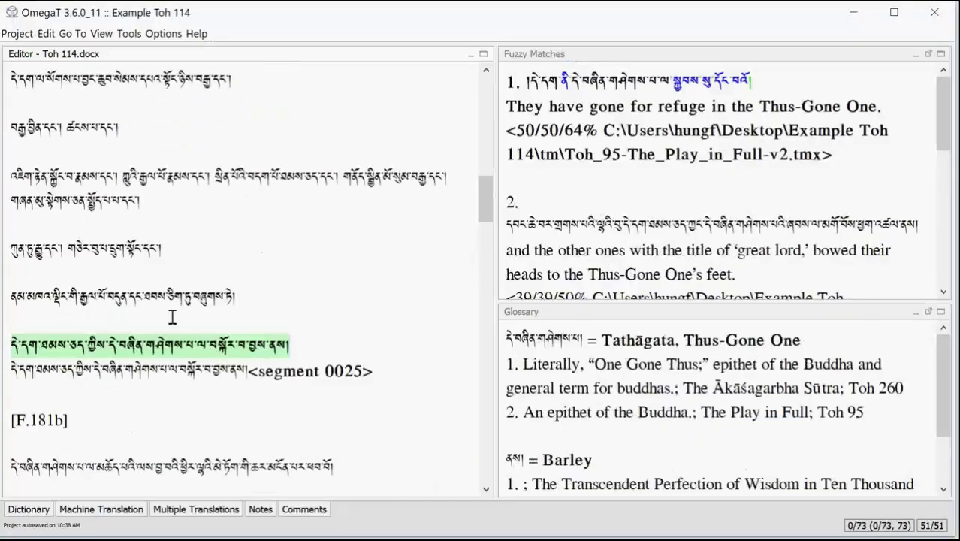
scroll(93, 196, up, 3)
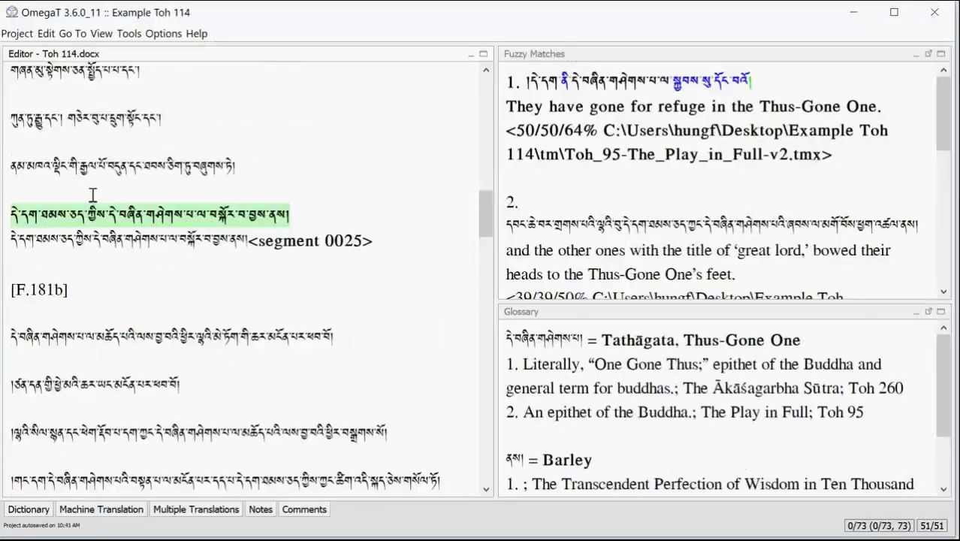
click(49, 289)
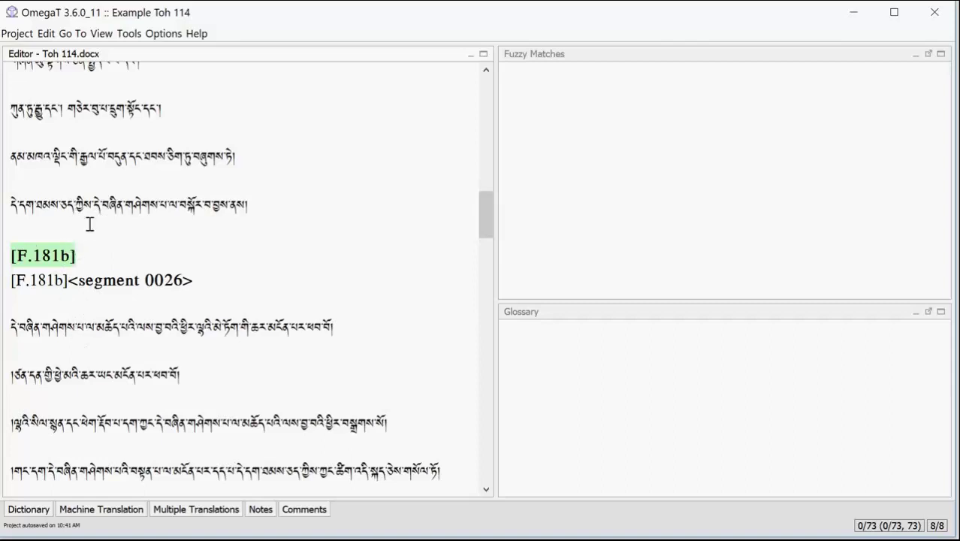
click(110, 210)
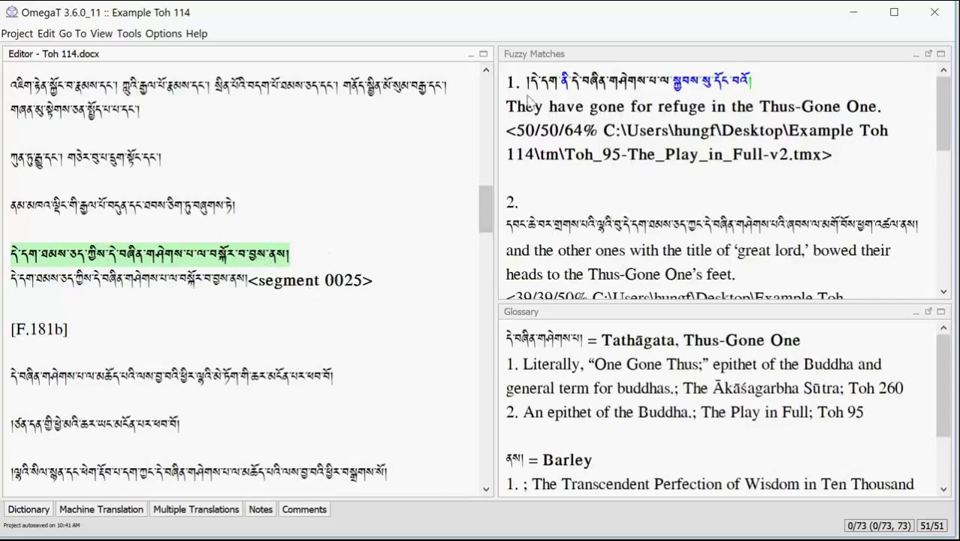
drag(10, 329, 78, 342)
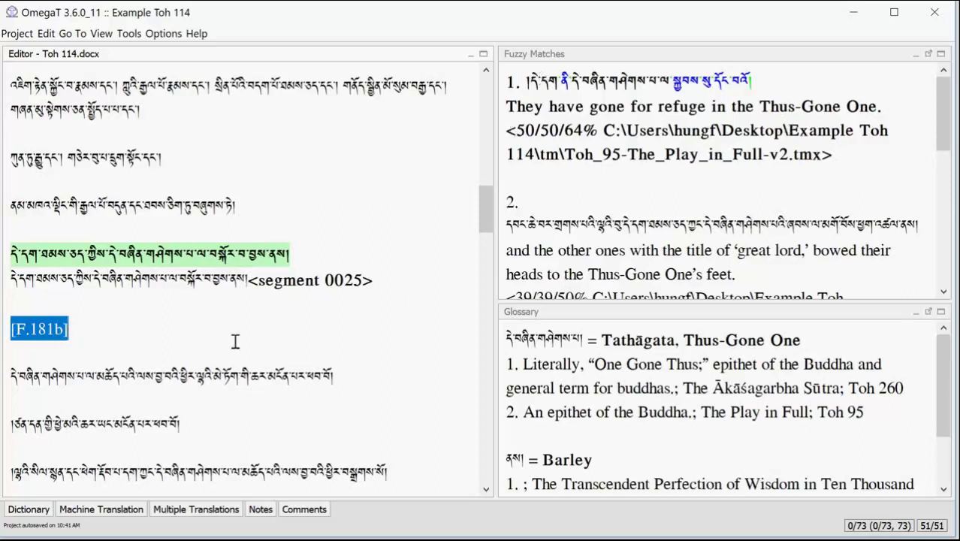
Return to Kangyur Sample.txt in Notepad++ and compare the [2a] folio marker's position with the start of the last phrase in [1b.5].
click(854, 13)
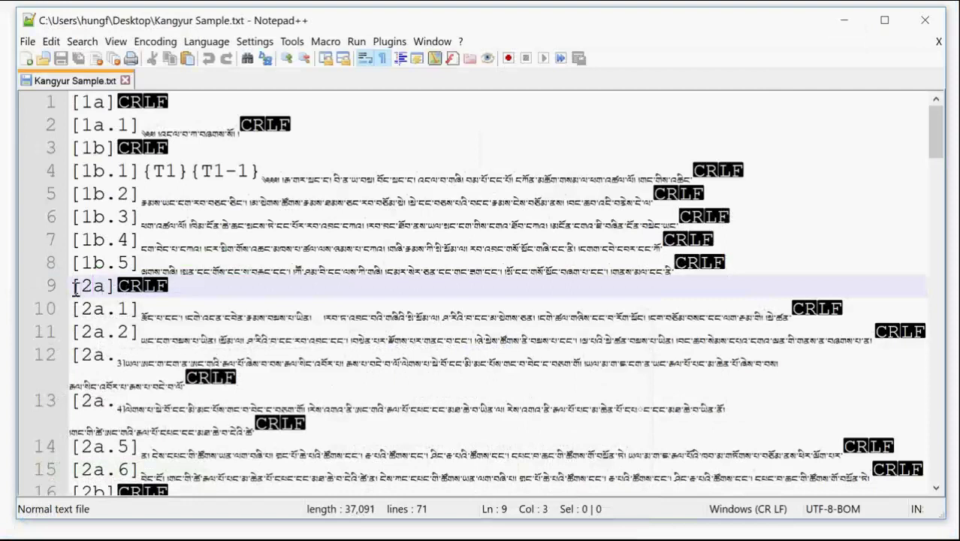
click(188, 330)
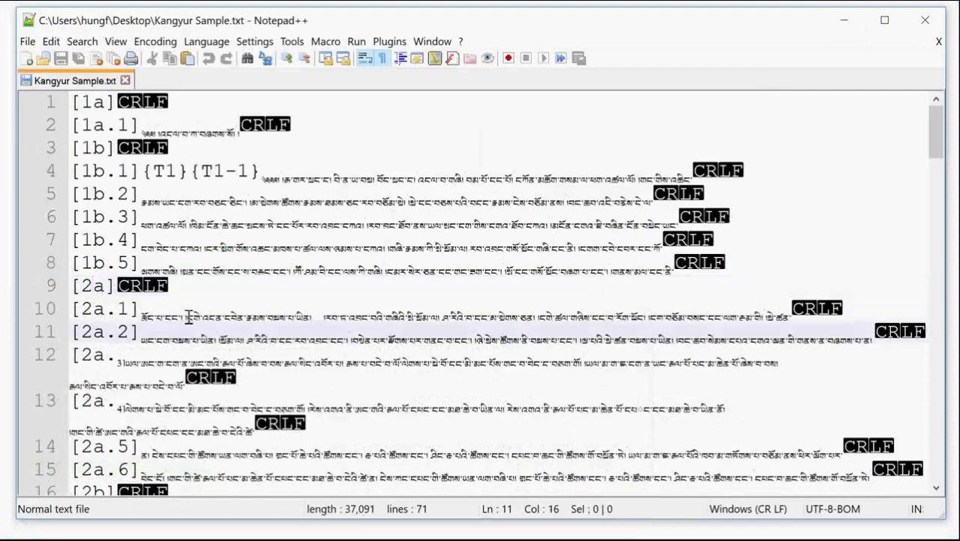
click(91, 287)
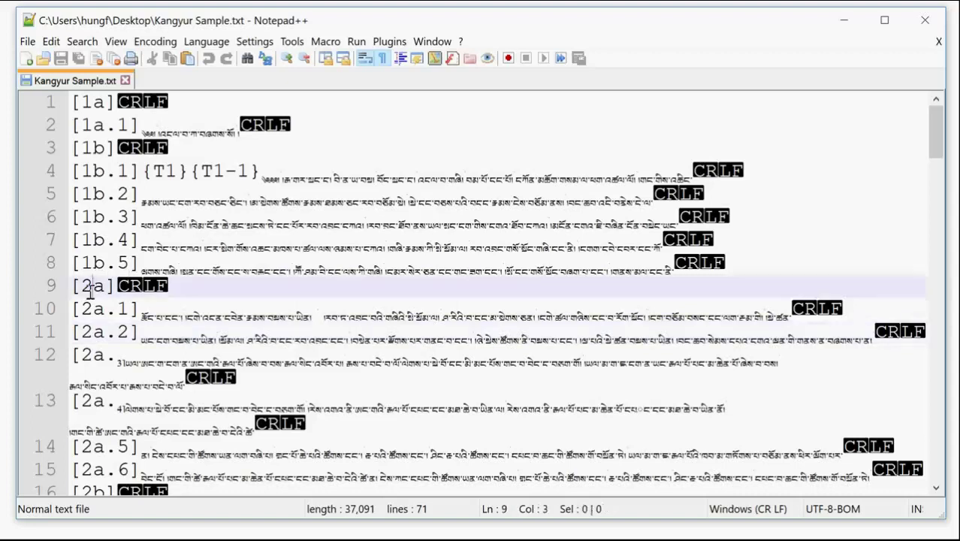
key(End)
mouse_move(619, 270)
mouse_down()
mouse_move(676, 274)
mouse_move(619, 272)
mouse_up()
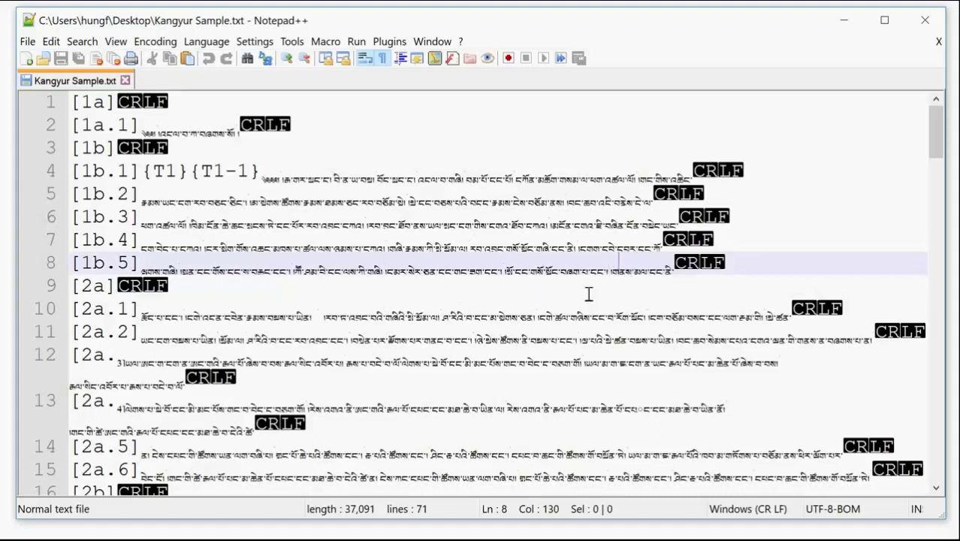
click(85, 286)
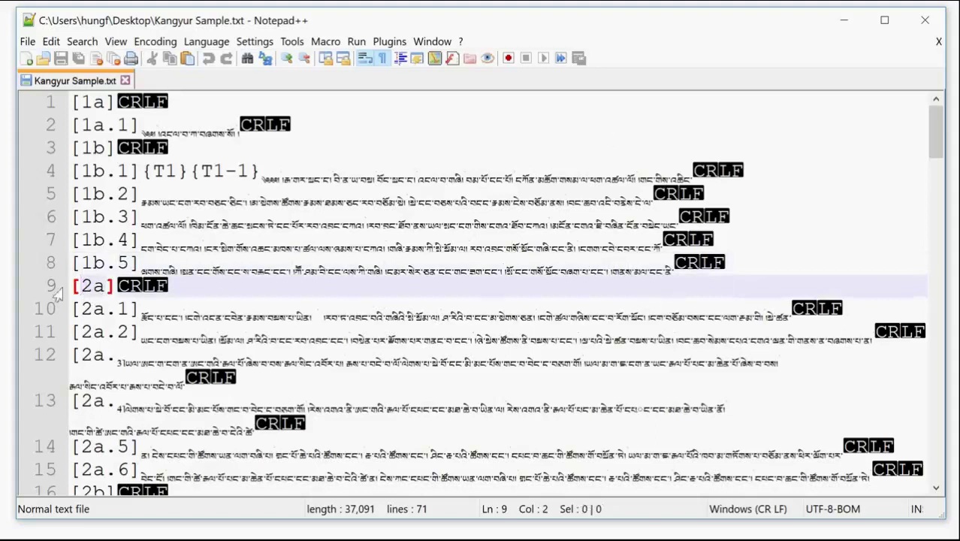
click(612, 275)
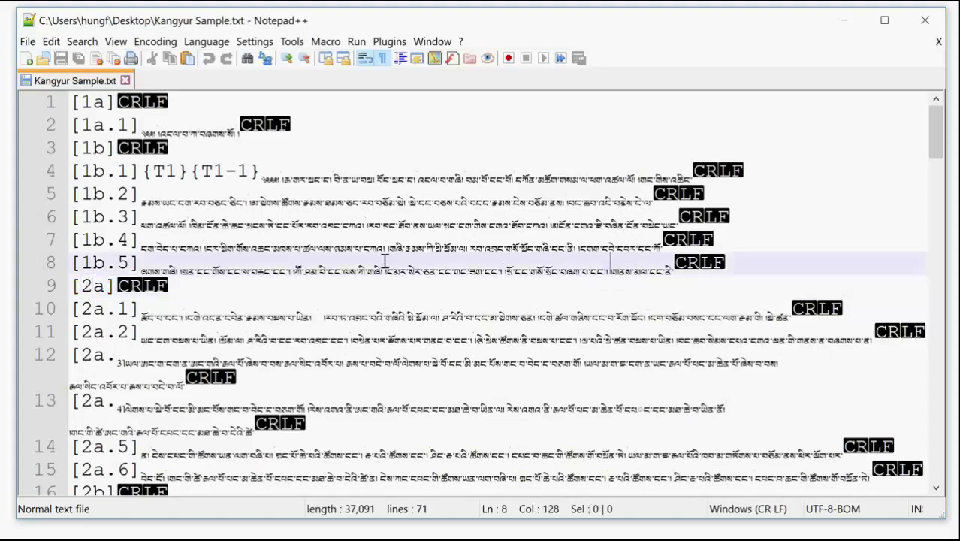
Examine the [2b] folio marker and select the single character at the last phrase gap in the [2a.6] line.
scroll(143, 402, down, 2)
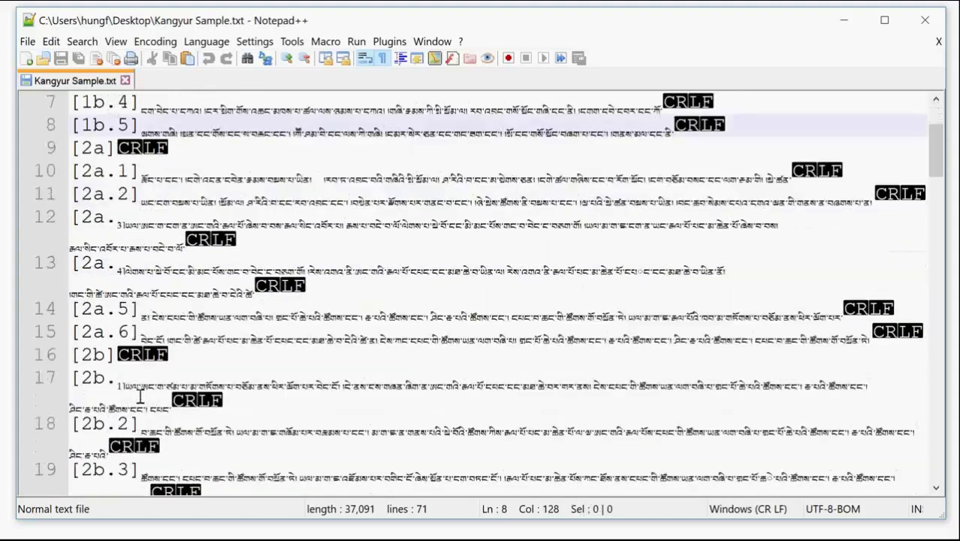
click(93, 356)
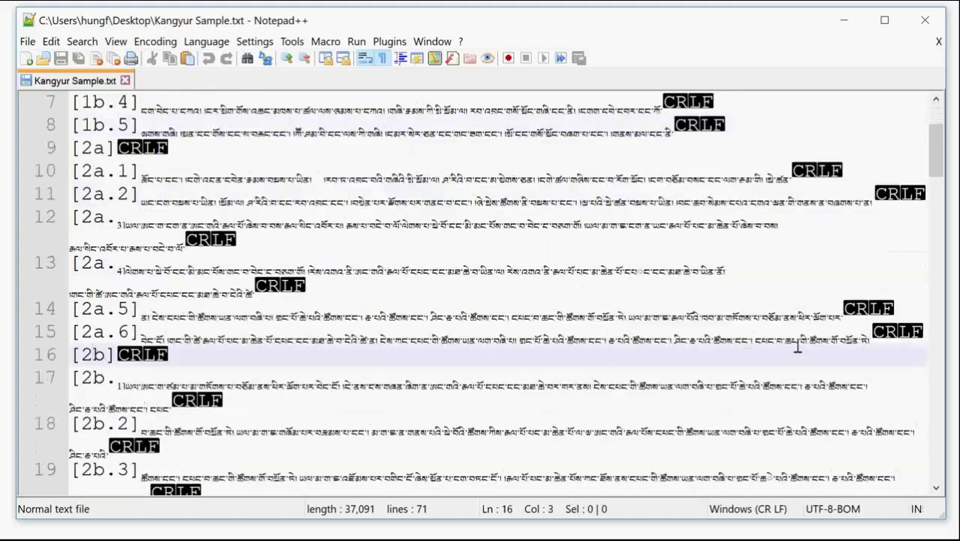
click(755, 340)
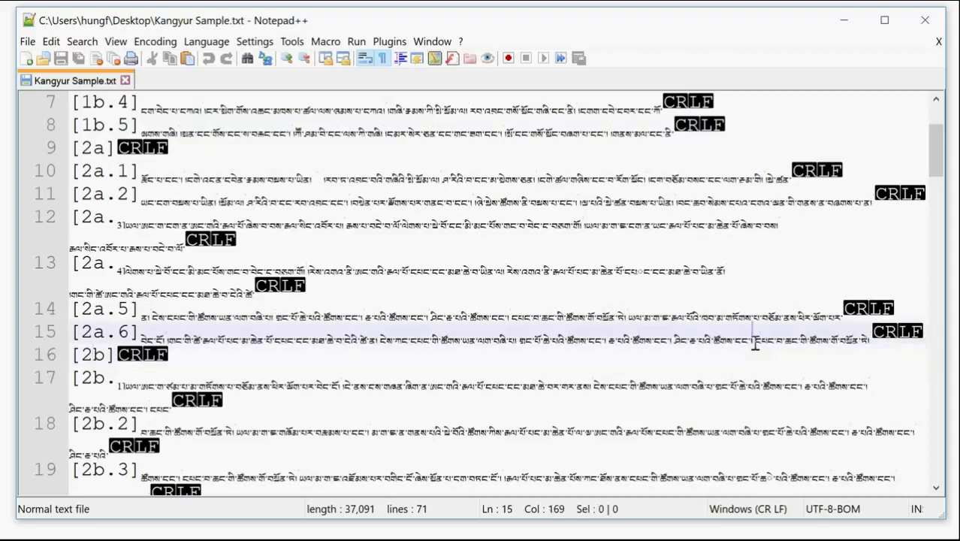
drag(755, 342, 759, 335)
Look over the folio markers and line breaks between the [1a] and [4a] sections, reducing the text size for an overview.
scroll(451, 249, down, 12)
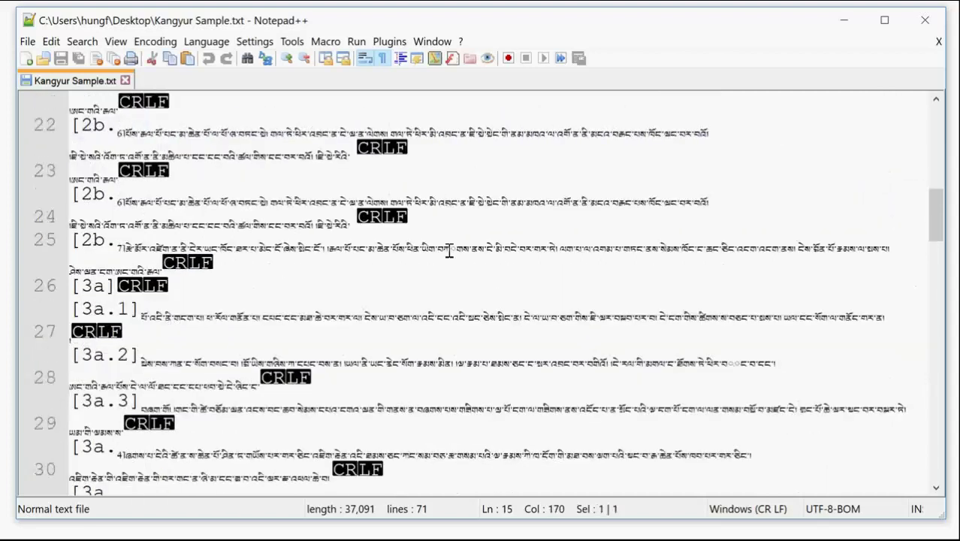
scroll(447, 248, up, 12)
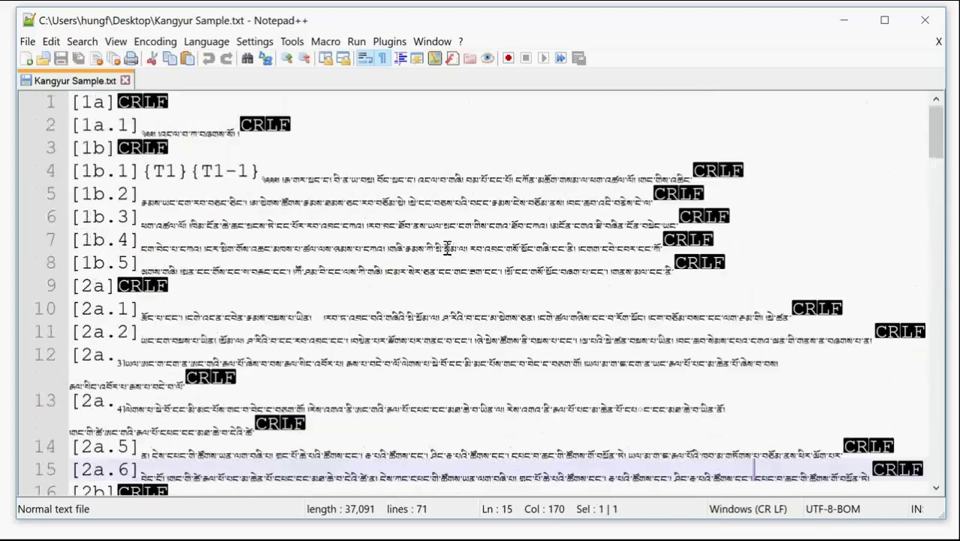
scroll(447, 250, down, 11)
scroll(447, 248, up, 3)
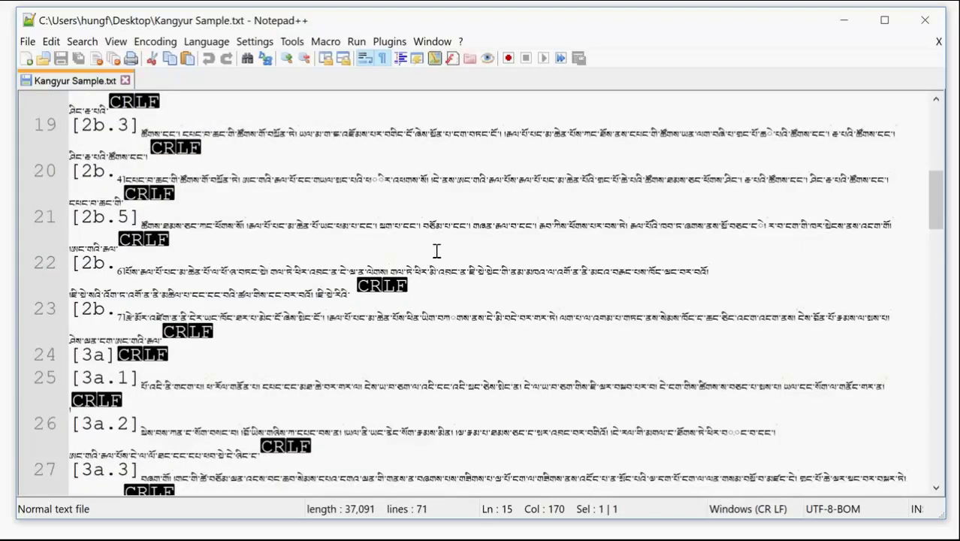
scroll(438, 250, down, 5)
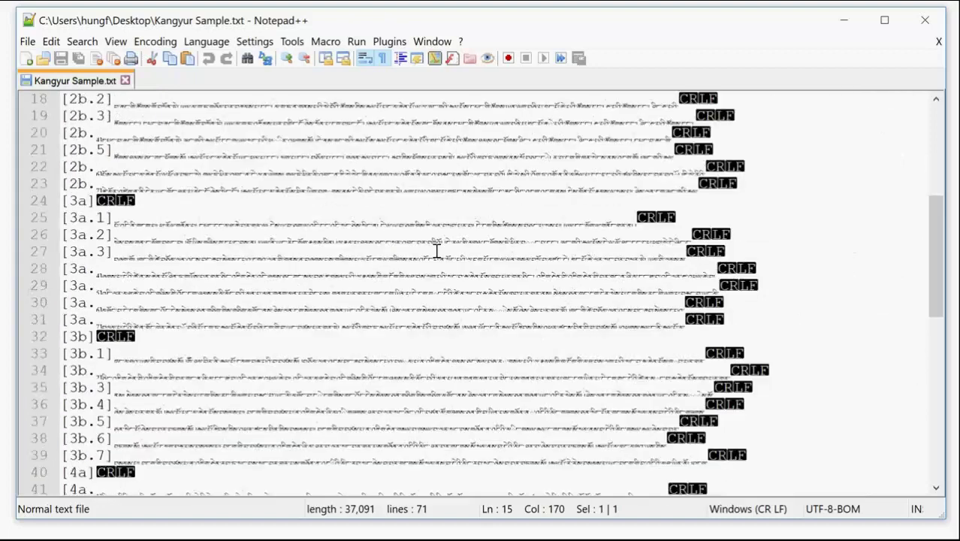
scroll(437, 250, up, 6)
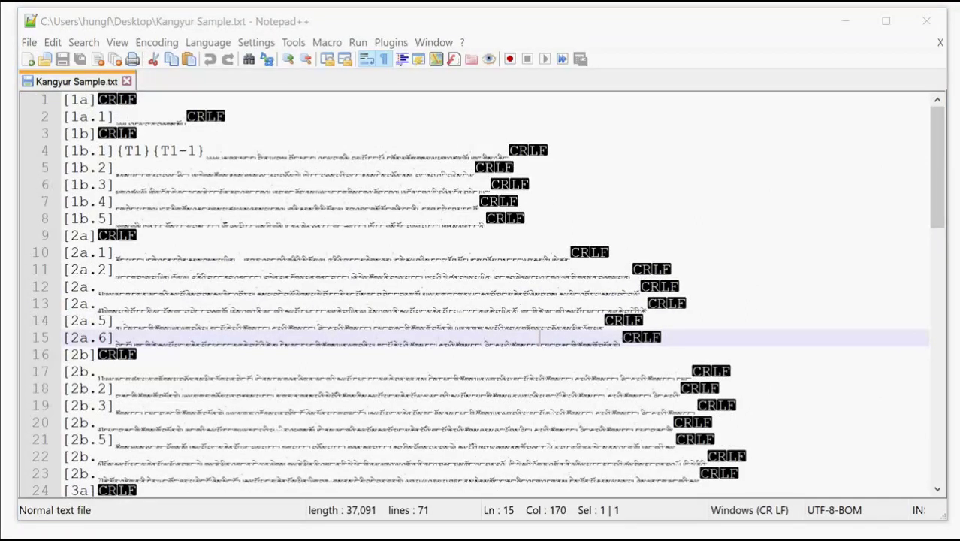
Switch to Regex_for_Kangyur_to_CAT.txt in Notepad and read the search and replace expressions for line breaks, line references and folio references.
key(alt+Tab)
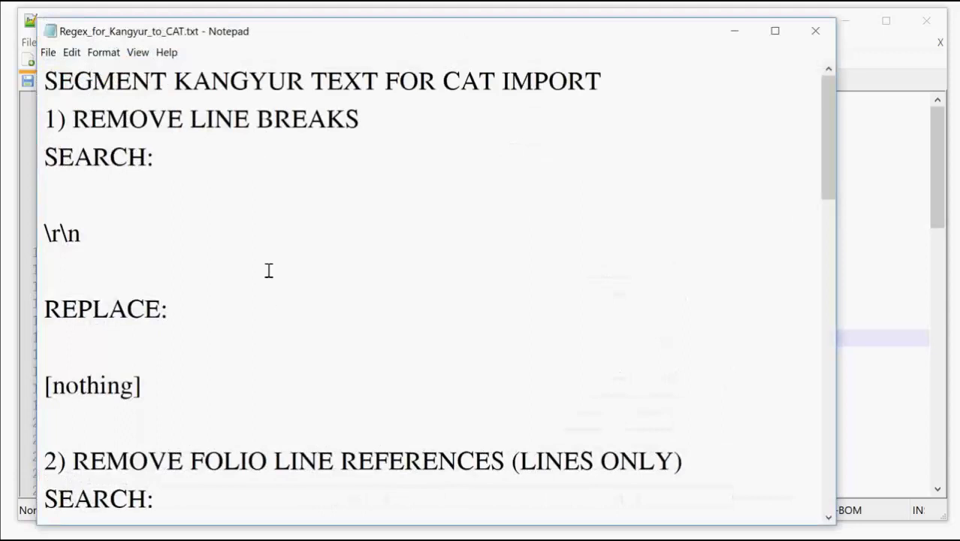
scroll(279, 197, down, 10)
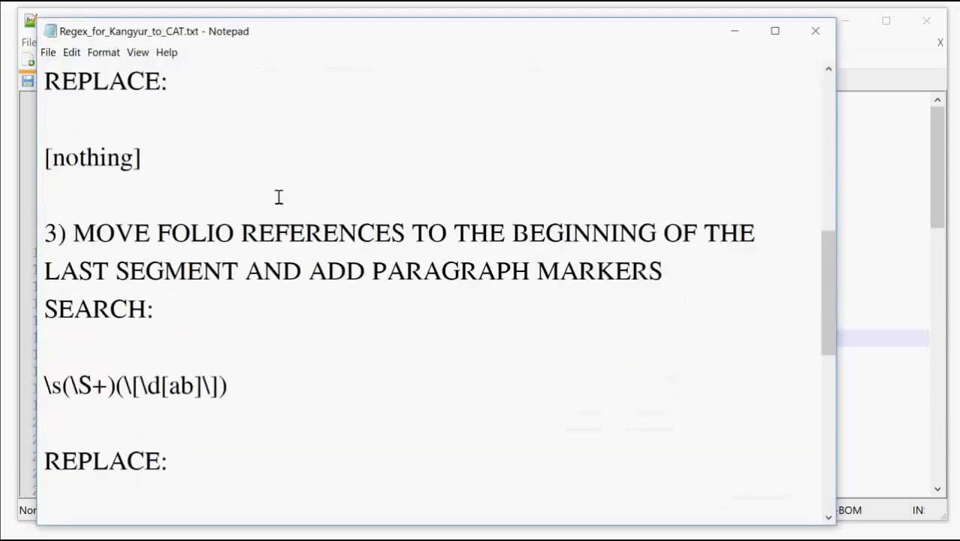
scroll(280, 197, up, 10)
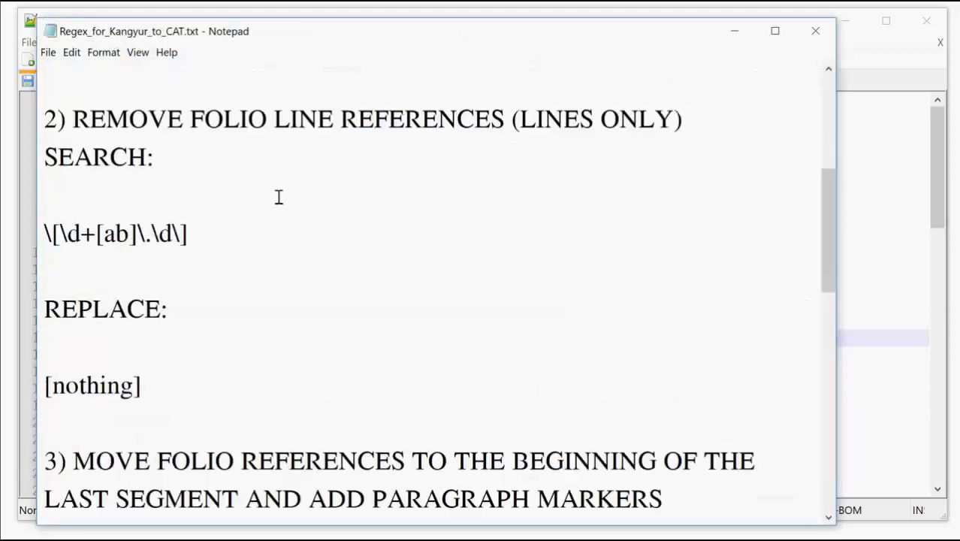
scroll(278, 197, down, 10)
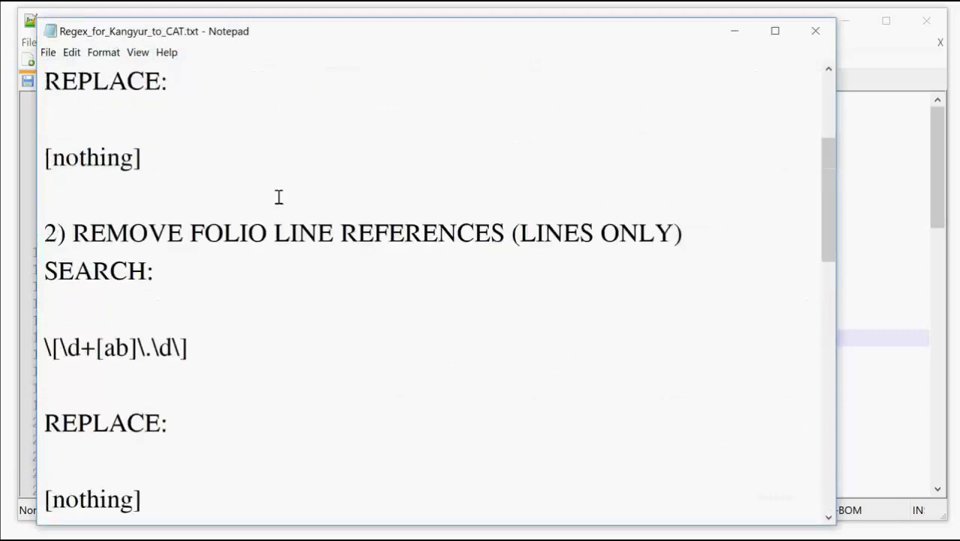
scroll(278, 197, up, 6)
scroll(279, 197, up, 1)
scroll(278, 197, up, 2)
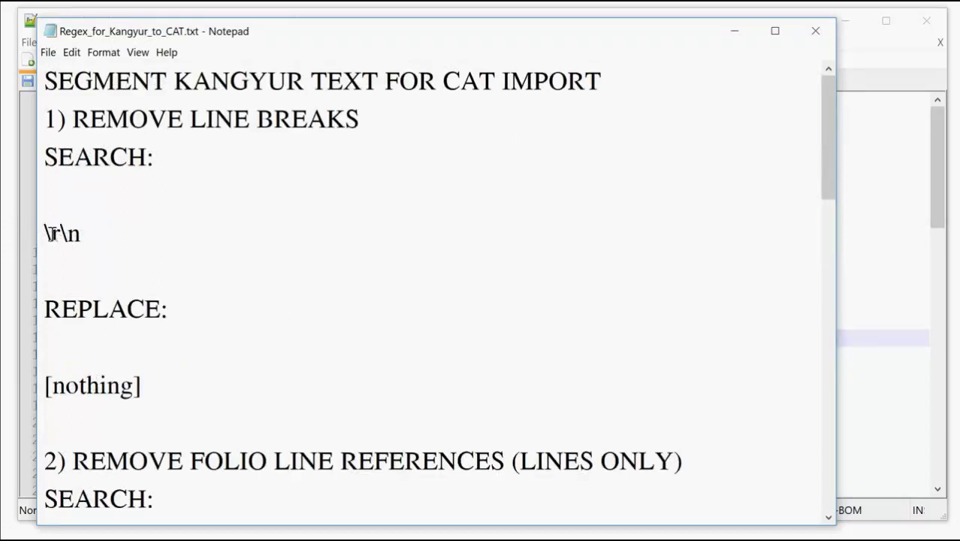
scroll(261, 276, down, 3)
scroll(261, 276, down, 5)
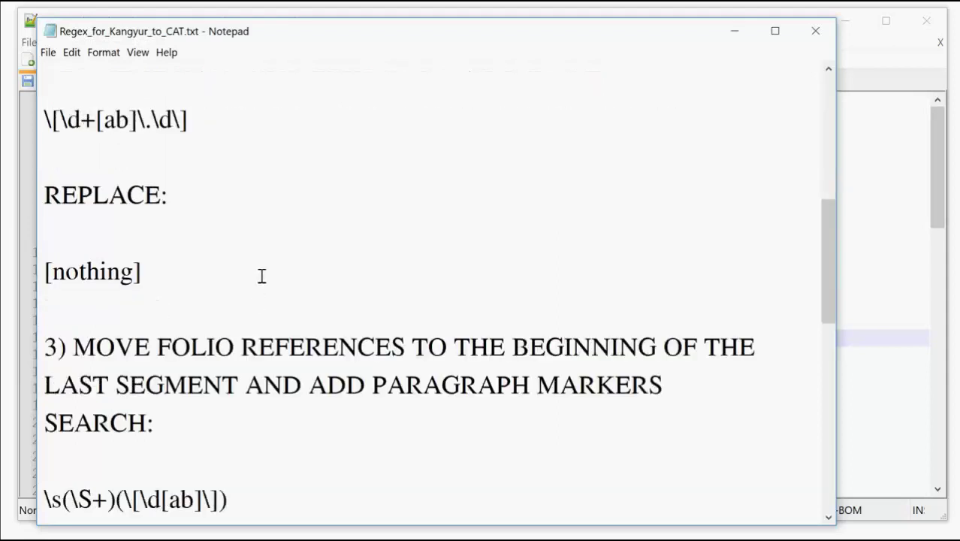
scroll(262, 276, up, 7)
scroll(262, 275, up, 1)
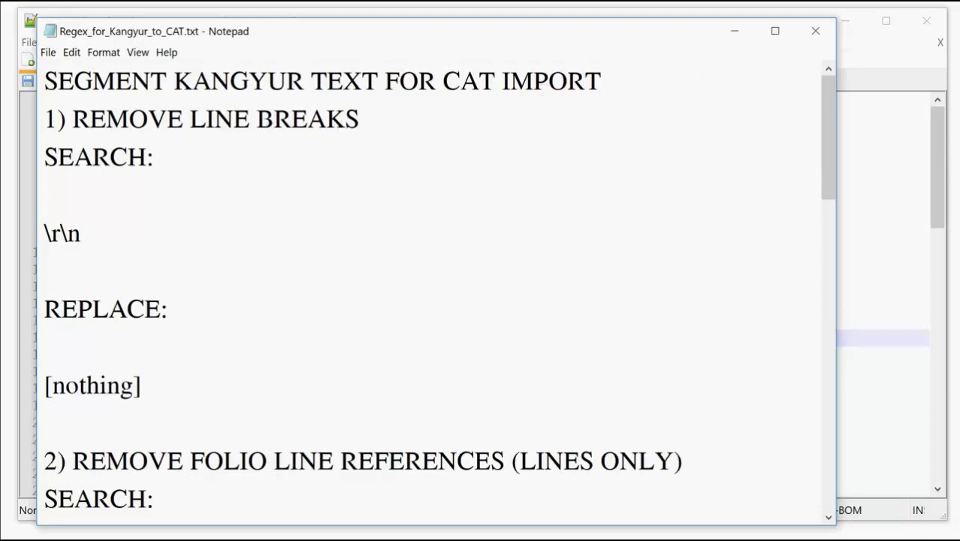
Check the line break ending the [1b.1] line in Notepad++ against the \r\n search and [nothing] replacement in the Notepad regex file.
key(alt+Tab)
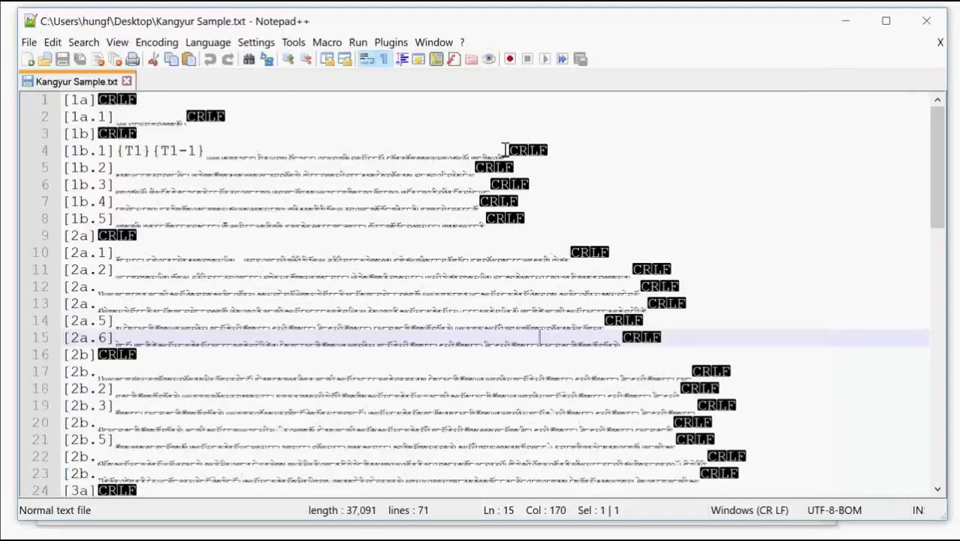
drag(513, 150, 559, 166)
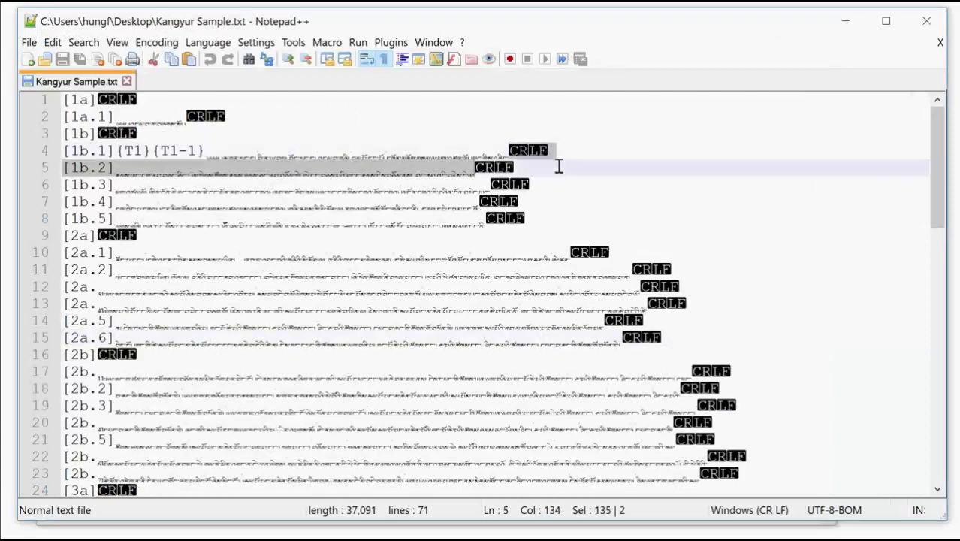
click(846, 20)
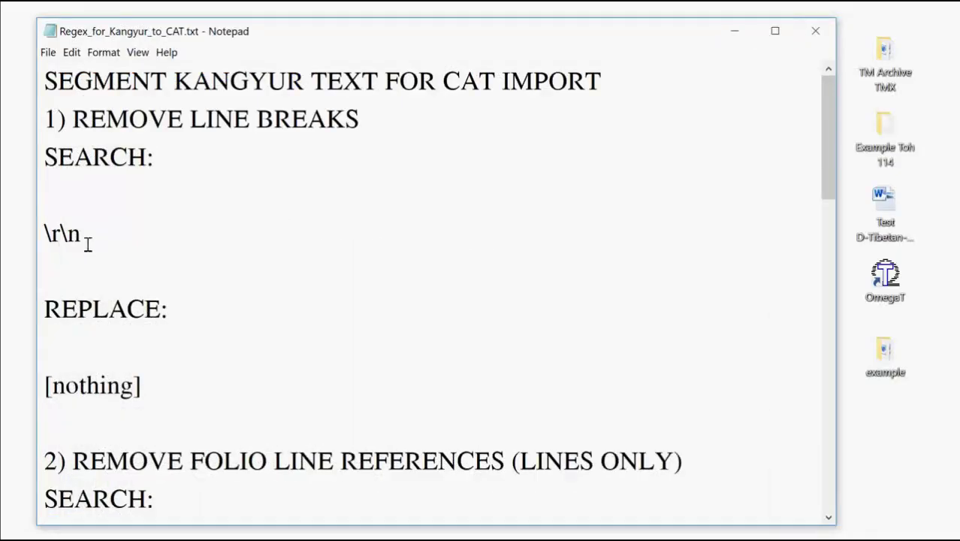
drag(84, 239, 42, 236)
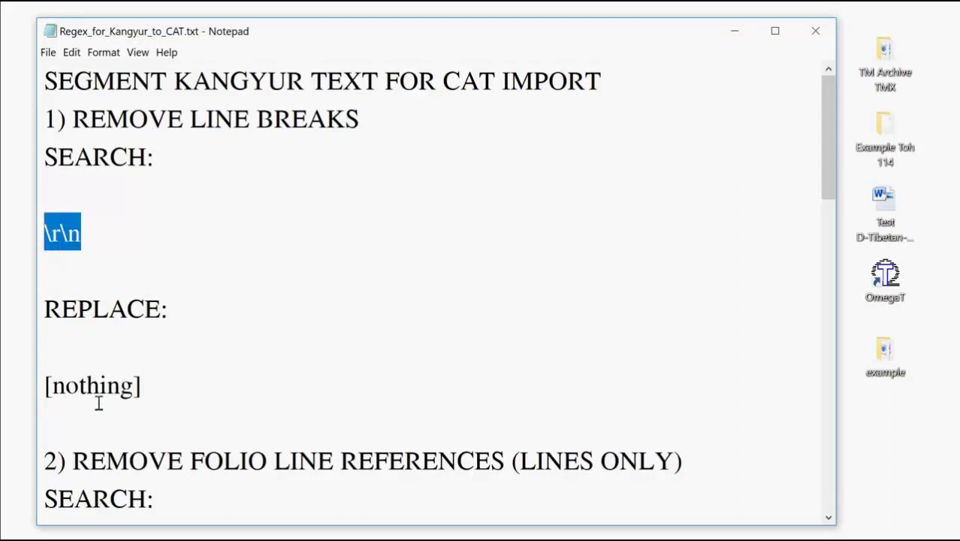
drag(43, 385, 148, 389)
In Kangyur Sample.txt in Notepad++, set up a regular expression replacement that finds \r\n and replaces it with nothing.
click(736, 31)
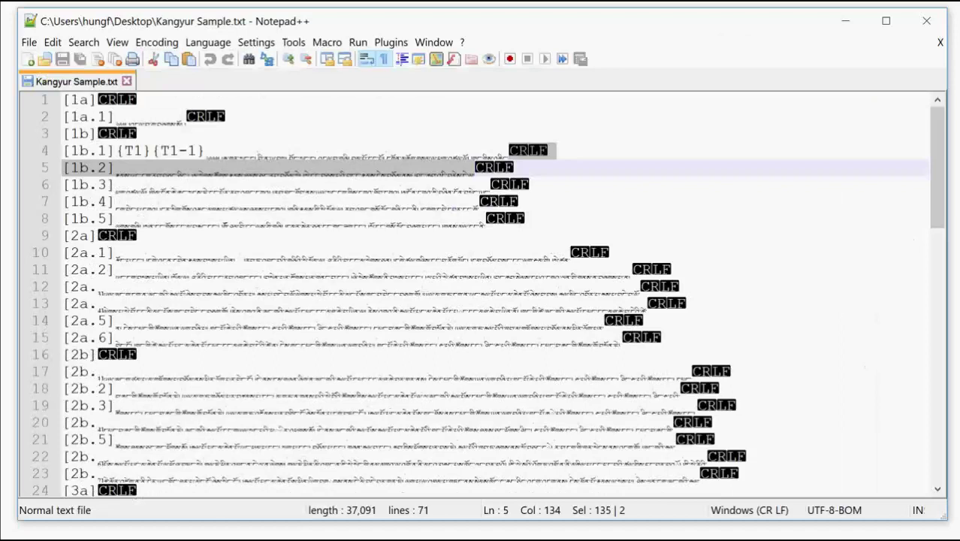
click(250, 167)
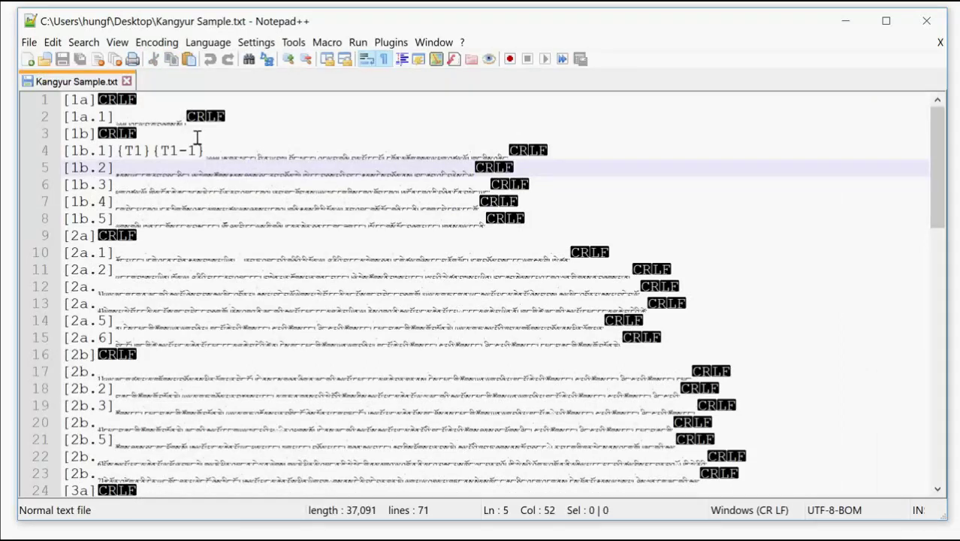
key(ctrl+f)
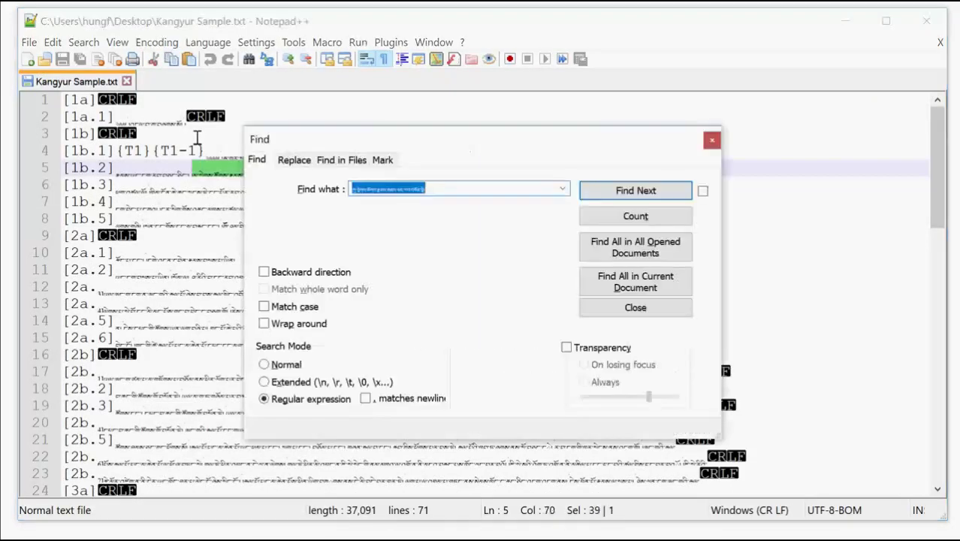
click(294, 161)
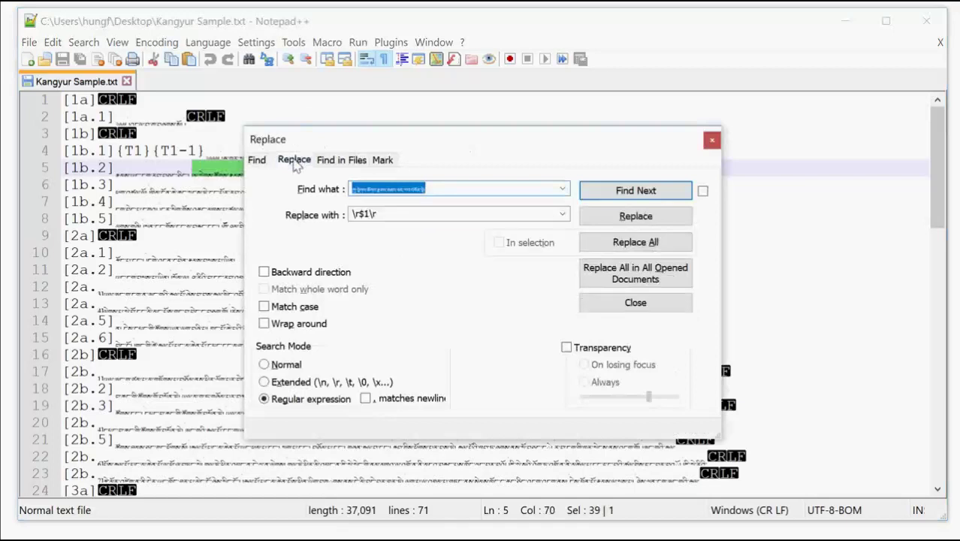
click(267, 365)
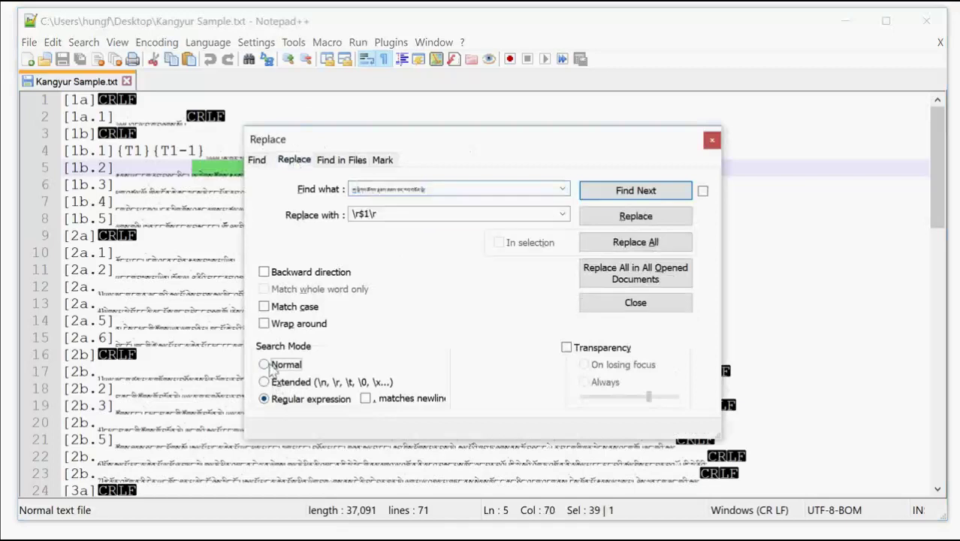
click(269, 401)
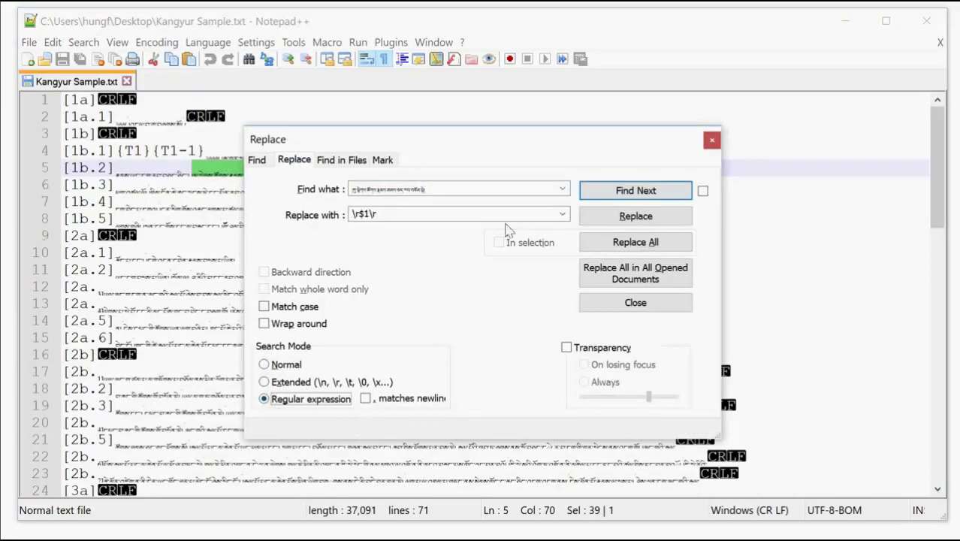
double_click(457, 192)
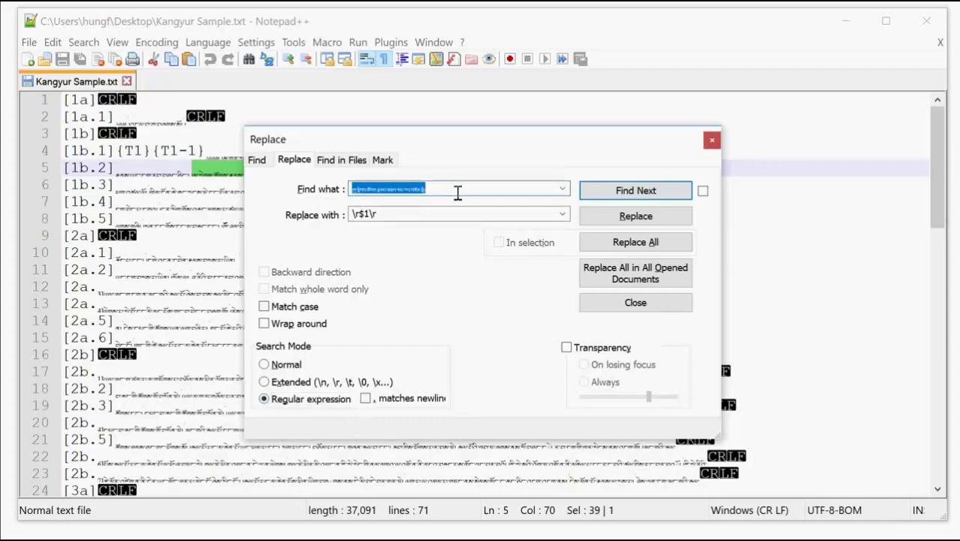
text(\r\n)
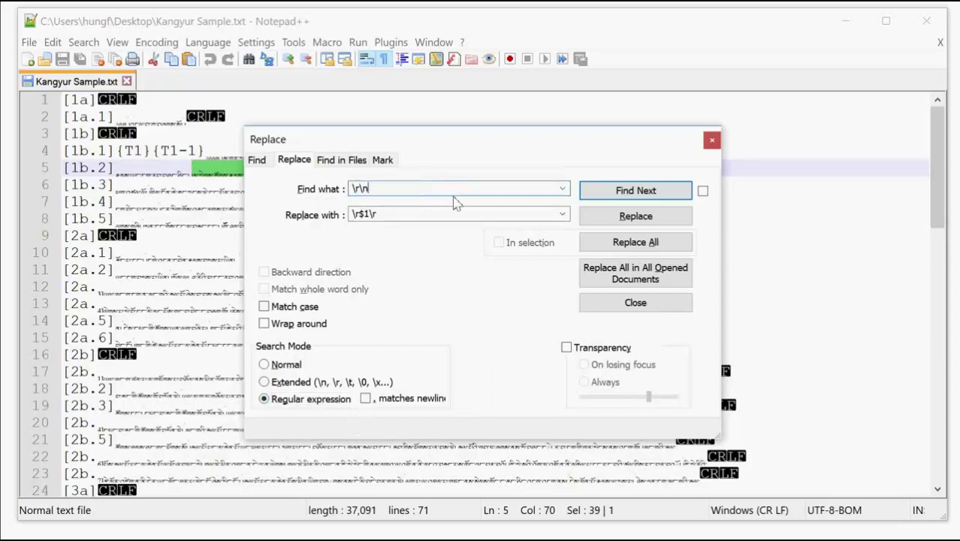
double_click(395, 217)
key(BackSpace)
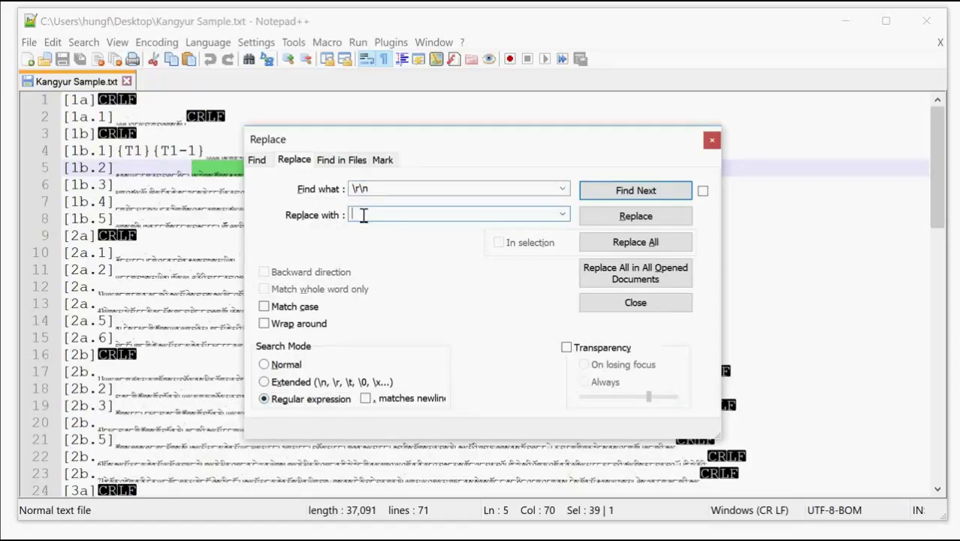
double_click(413, 189)
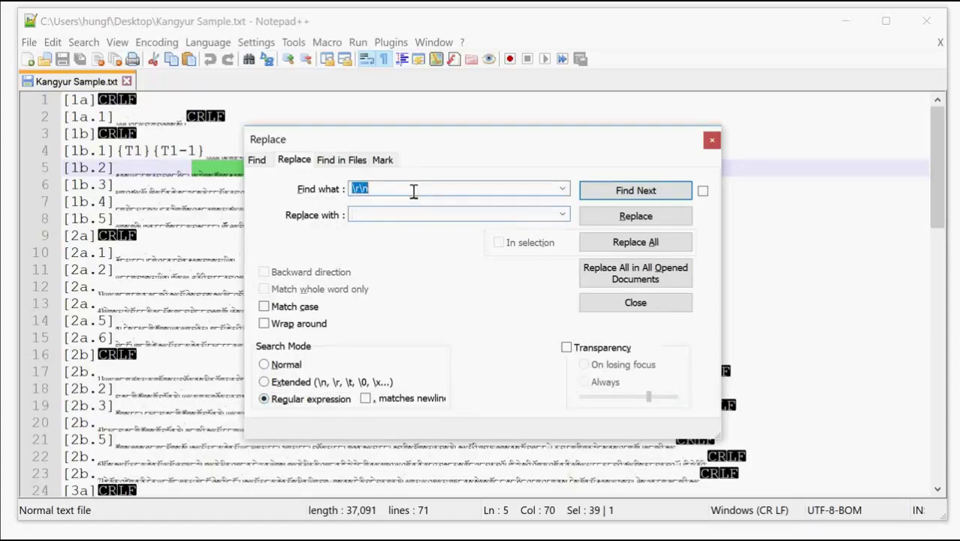
Move the Replace dialog clear of the upper lines and step through the \r\n matches as far as the [2a.2] line.
drag(636, 150, 518, 283)
click(517, 326)
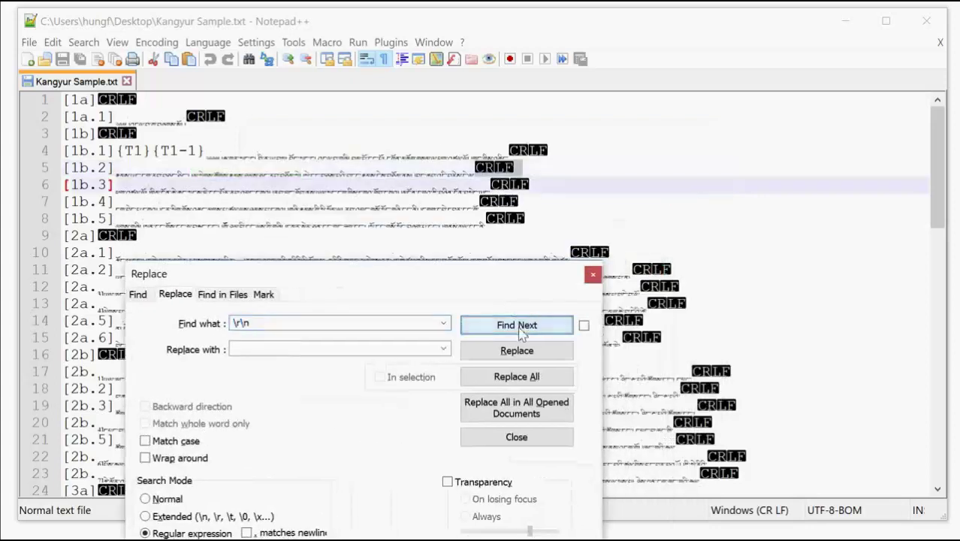
click(517, 326)
click(522, 332)
click(521, 332)
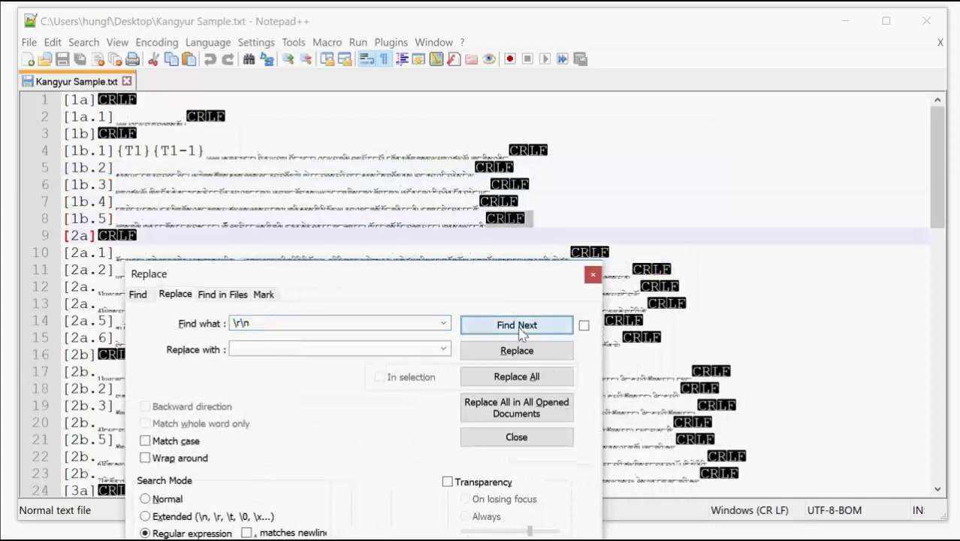
click(522, 332)
click(522, 332)
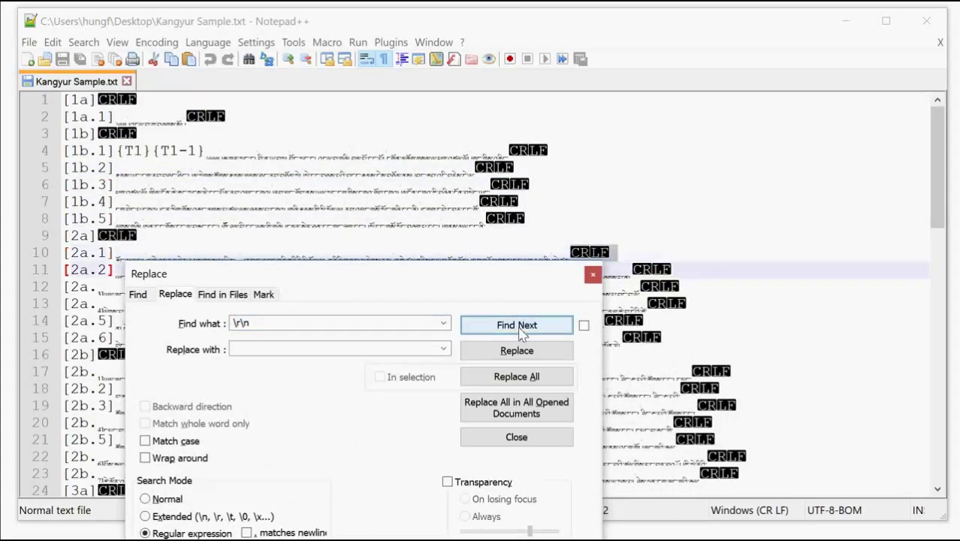
click(522, 332)
click(522, 332)
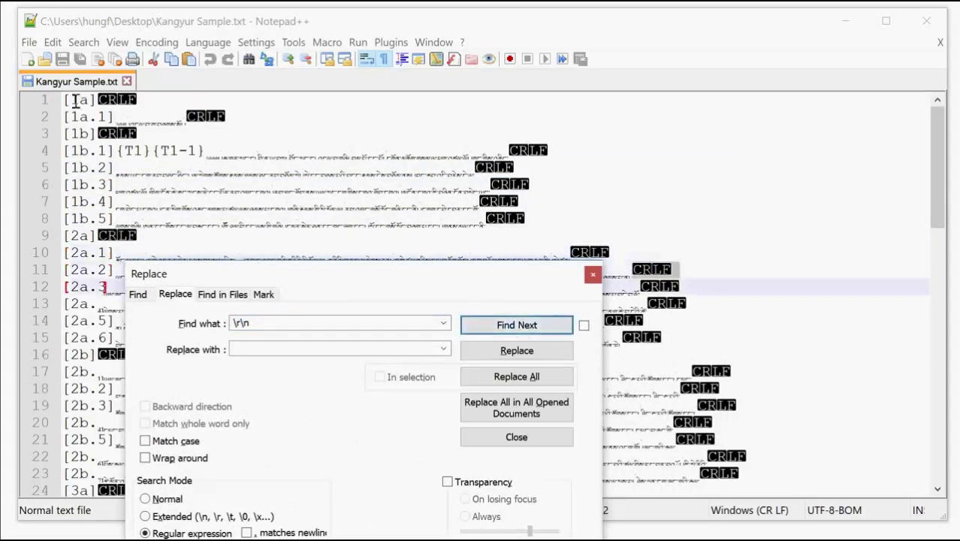
Replace all \r\n line breaks with nothing, close the dialog and look over the joined text.
click(516, 380)
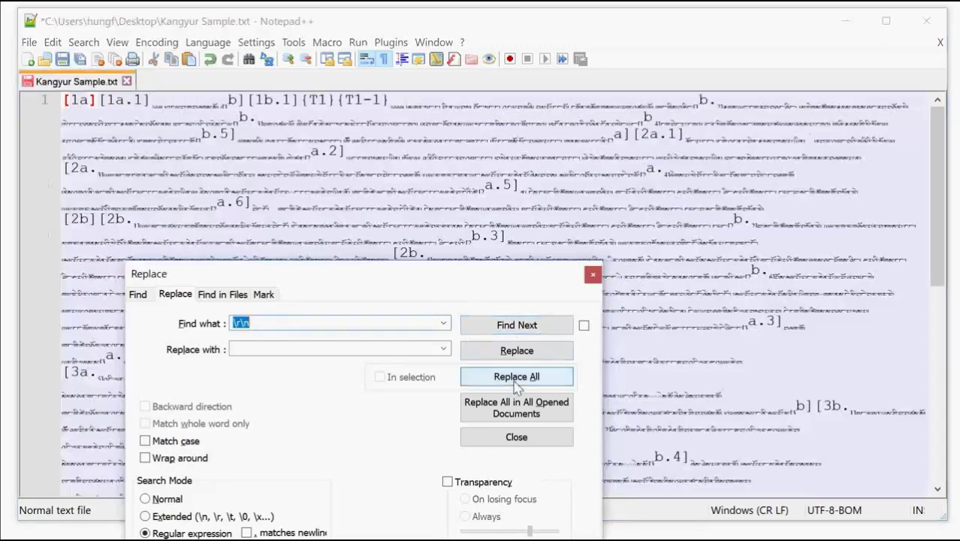
click(593, 275)
scroll(358, 258, down, 10)
scroll(358, 258, up, 10)
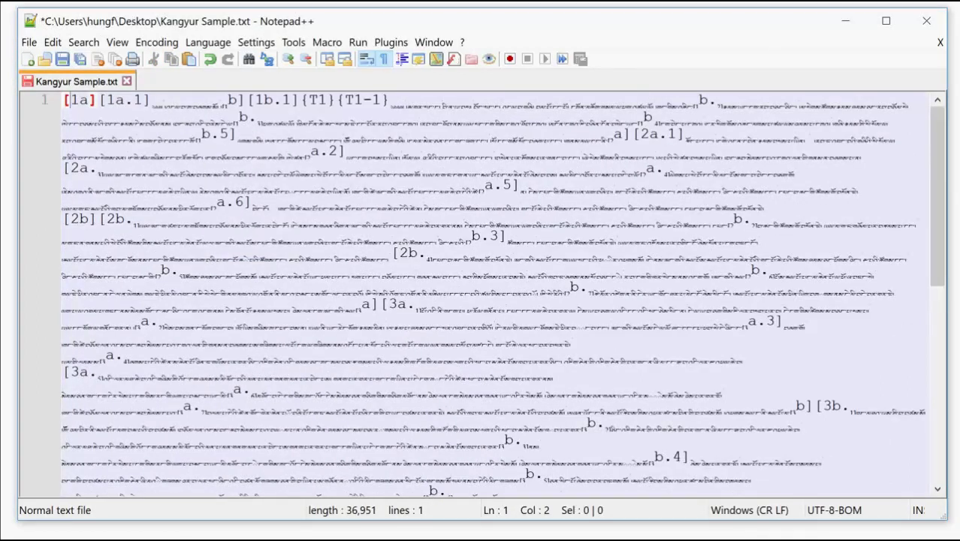
Switch to Regex_for_Kangyur_to_CAT.txt in Notepad and read the folio line reference search expression \[\d+[ab]\.\d\] and its [nothing] replacement.
key(alt+Tab)
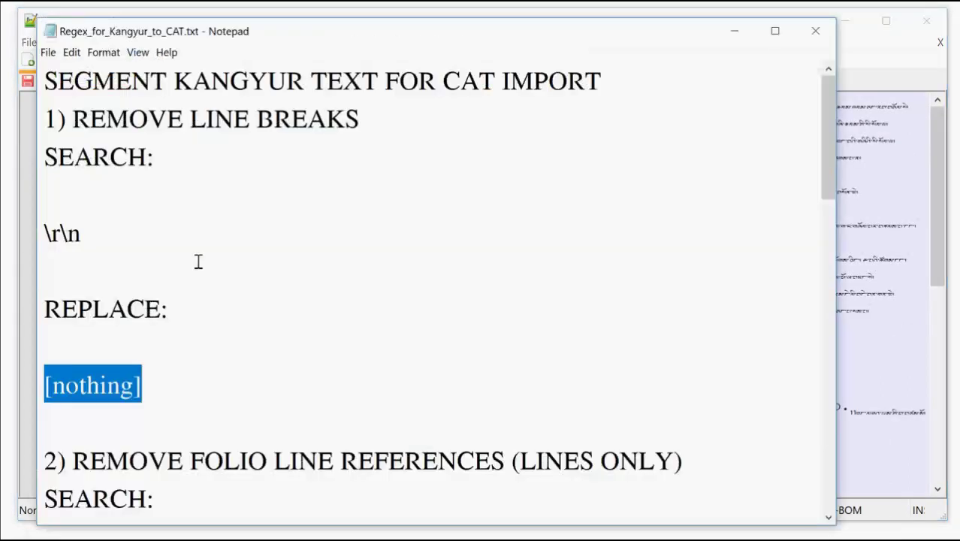
scroll(198, 260, down, 1)
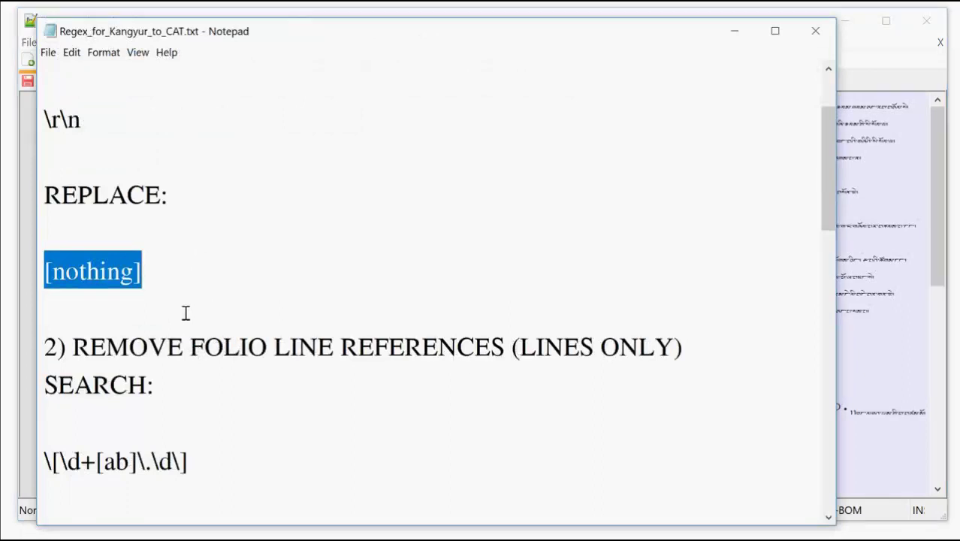
scroll(185, 313, down, 1)
scroll(185, 312, down, 1)
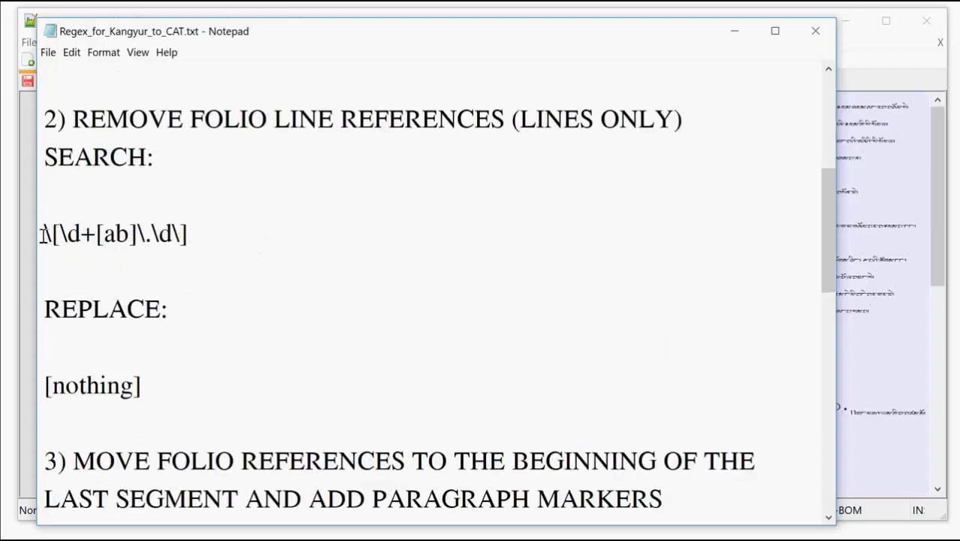
drag(43, 237, 194, 239)
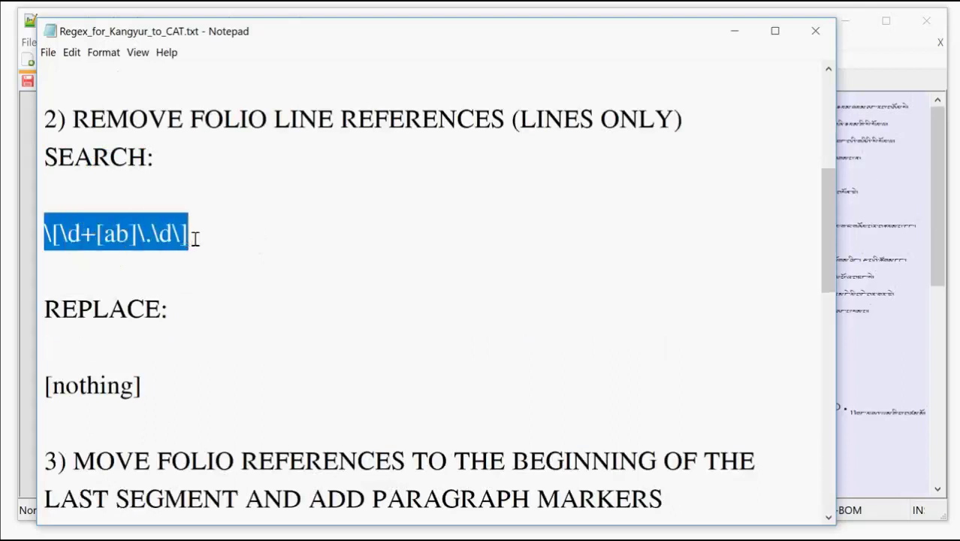
mouse_move(144, 395)
mouse_down()
mouse_move(37, 401)
mouse_move(139, 385)
mouse_up()
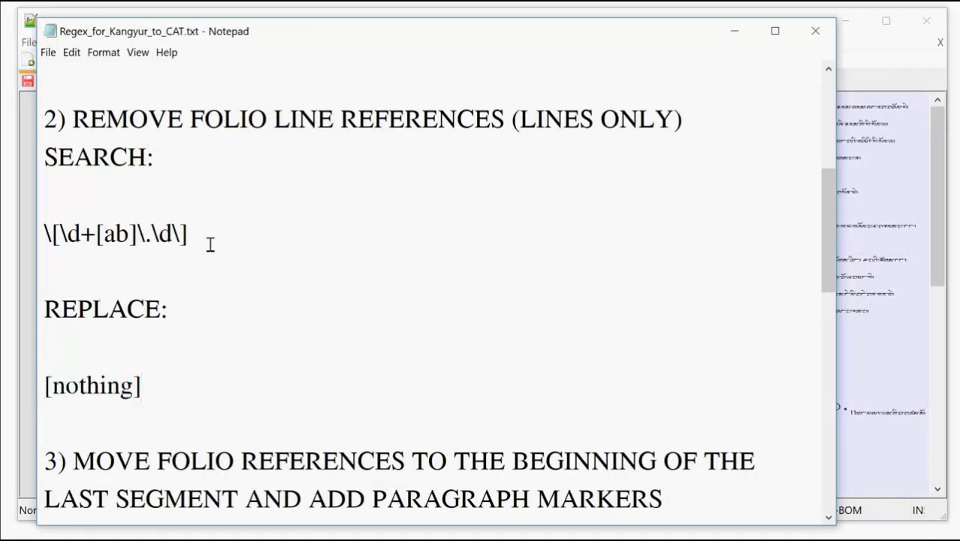
Examine the folio line reference expression part by part: \[, \d, +, [ab], \. and the second \d.
drag(43, 236, 62, 249)
drag(60, 235, 80, 237)
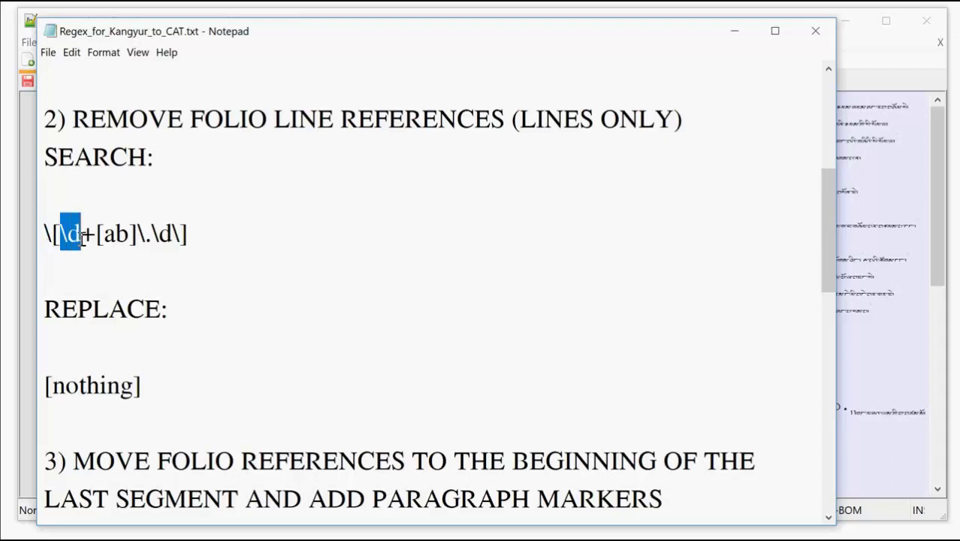
mouse_move(80, 235)
mouse_down()
mouse_move(94, 244)
mouse_move(60, 239)
mouse_move(97, 253)
mouse_move(74, 245)
mouse_up()
drag(91, 244, 140, 249)
click(99, 247)
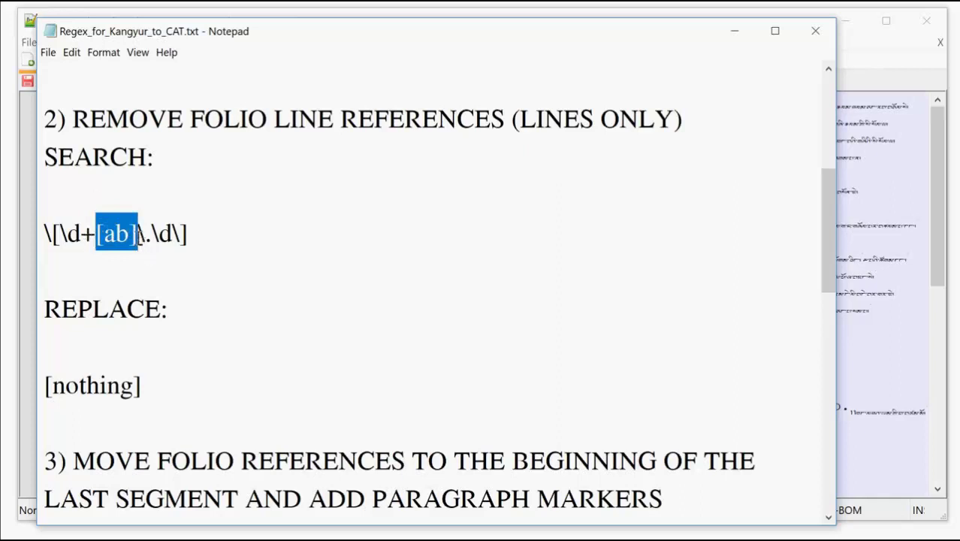
click(134, 242)
drag(138, 236, 154, 239)
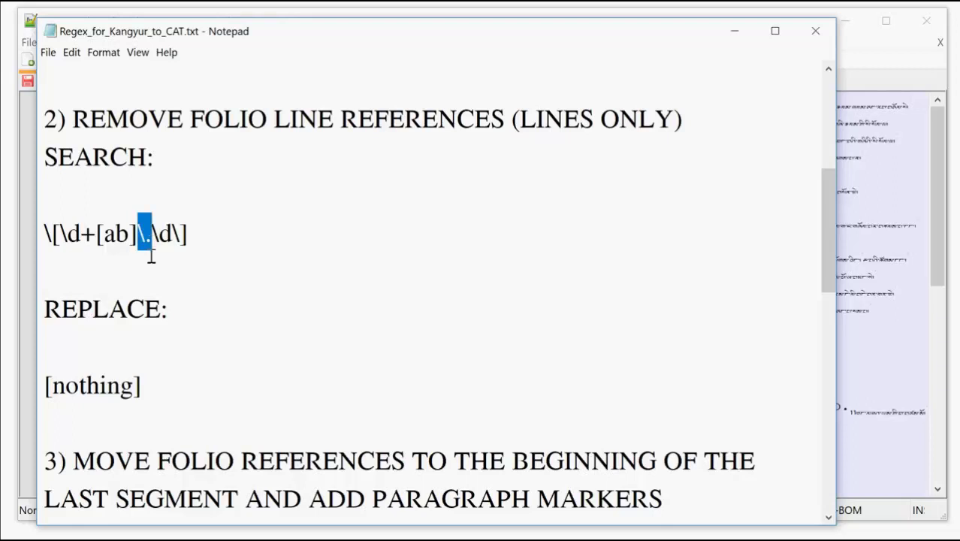
click(145, 233)
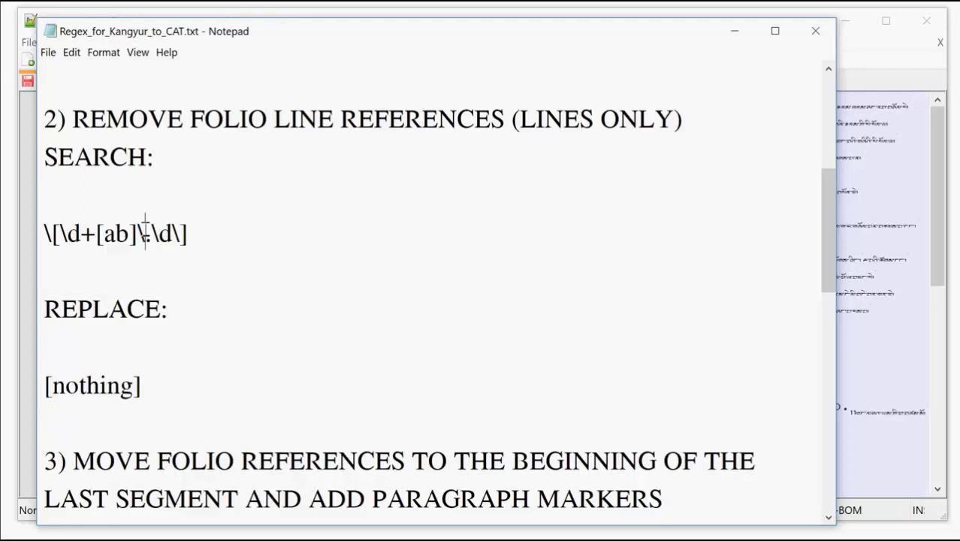
drag(145, 233, 174, 236)
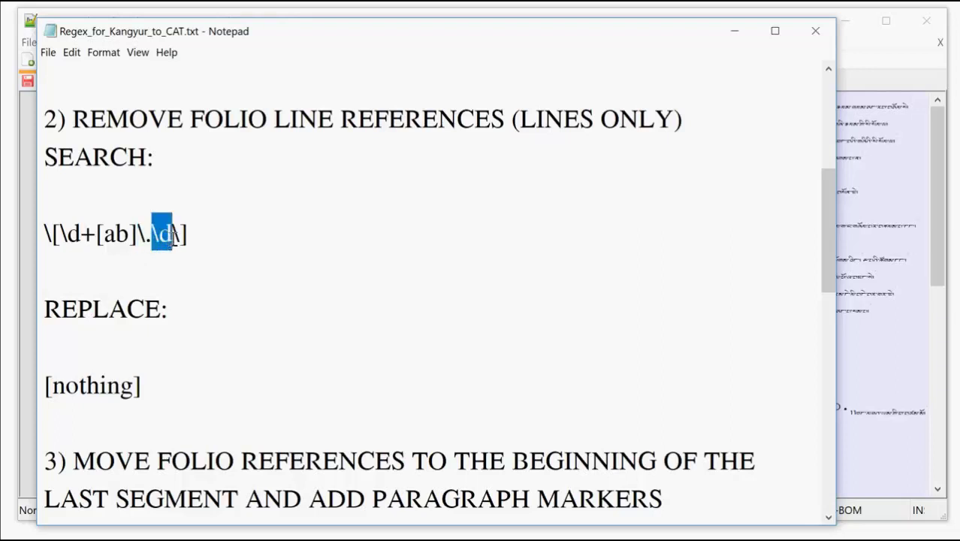
Return to Kangyur Sample.txt in Notepad++ and examine the [2a.6] line reference as an example of the pattern.
click(732, 30)
click(245, 214)
click(213, 201)
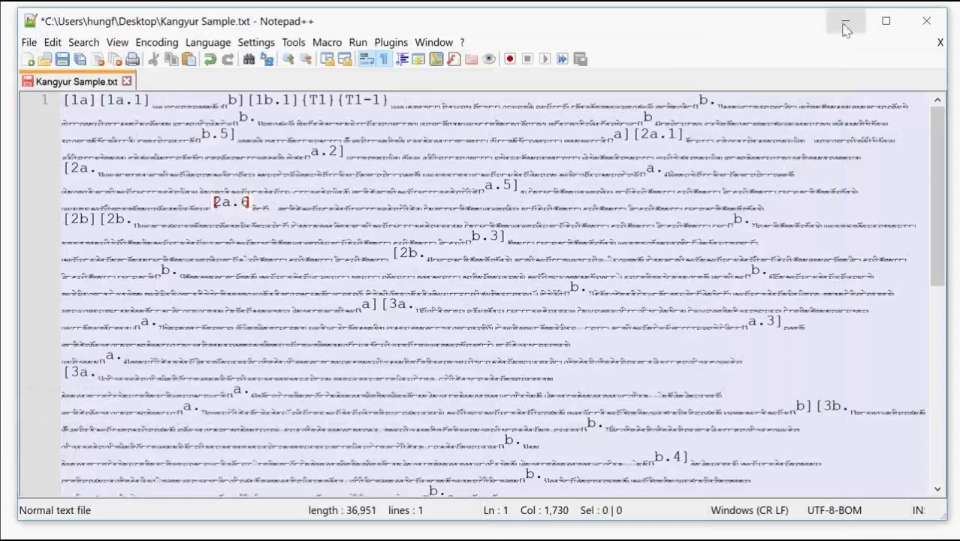
Switch to Regex_for_Kangyur_to_CAT.txt in Notepad and copy the folio line reference expression \[\d+[ab]\.\d\].
key(alt+Tab)
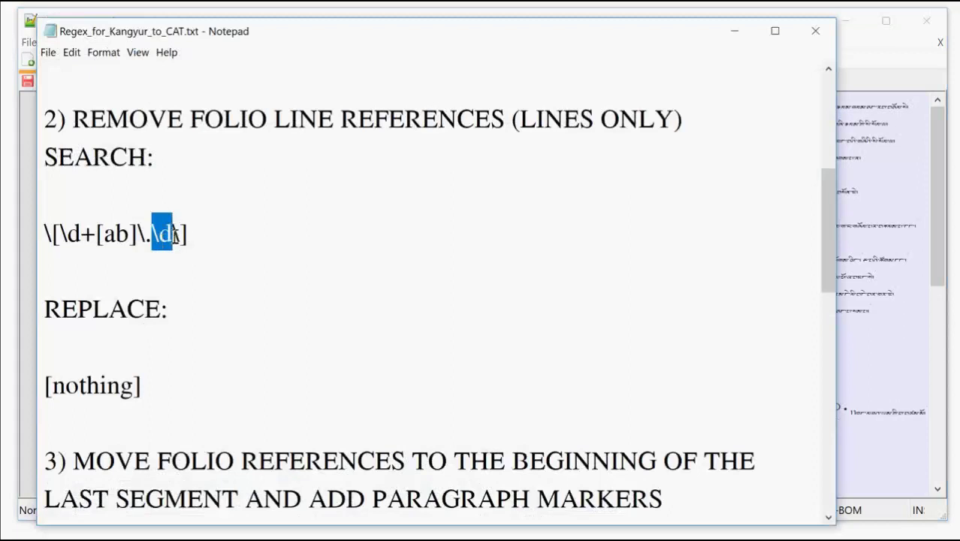
click(175, 236)
drag(188, 236, 49, 250)
key(ctrl+c)
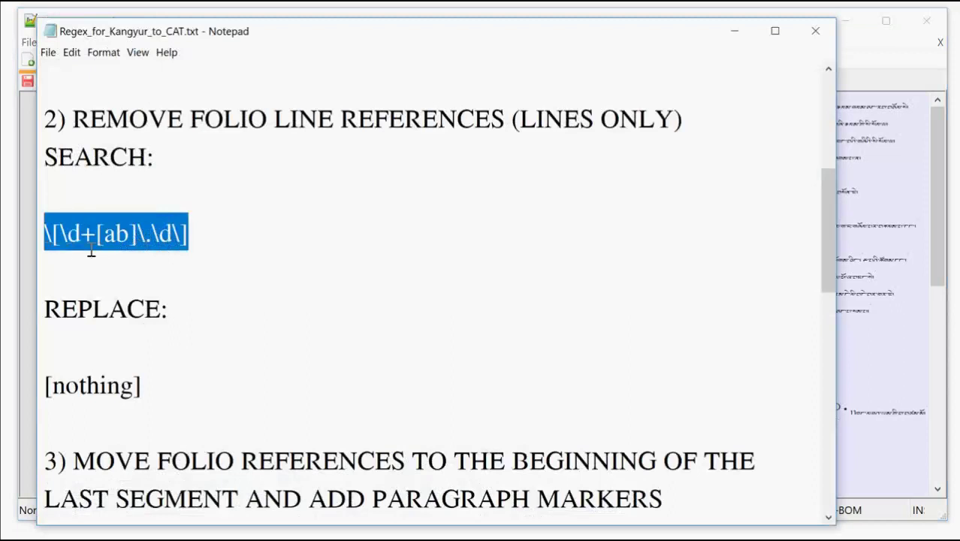
drag(79, 237, 45, 290)
click(174, 237)
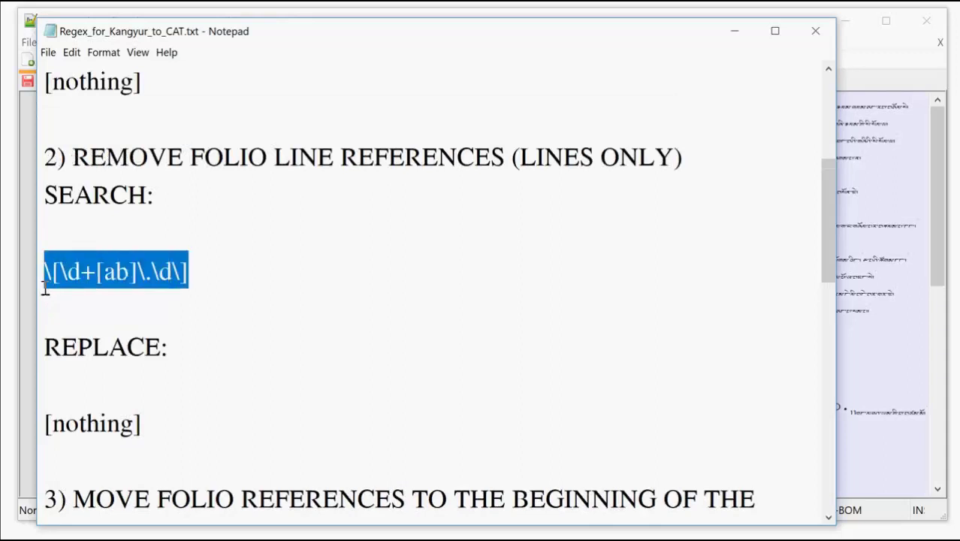
Switch to Kangyur Sample.txt in Notepad++ and set up a replacement of \[\d+[ab]\.\d\] with nothing.
click(846, 72)
click(75, 106)
key(ctrl+f)
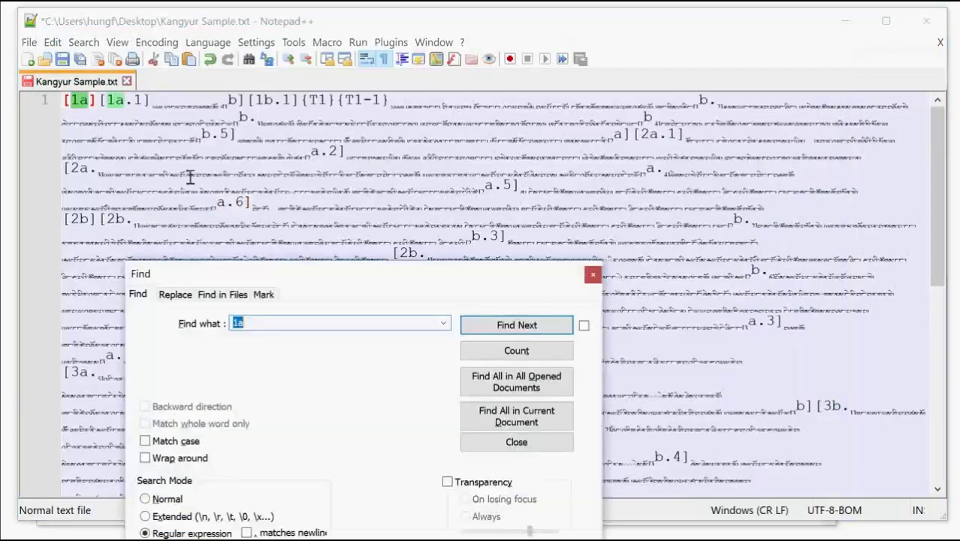
click(175, 294)
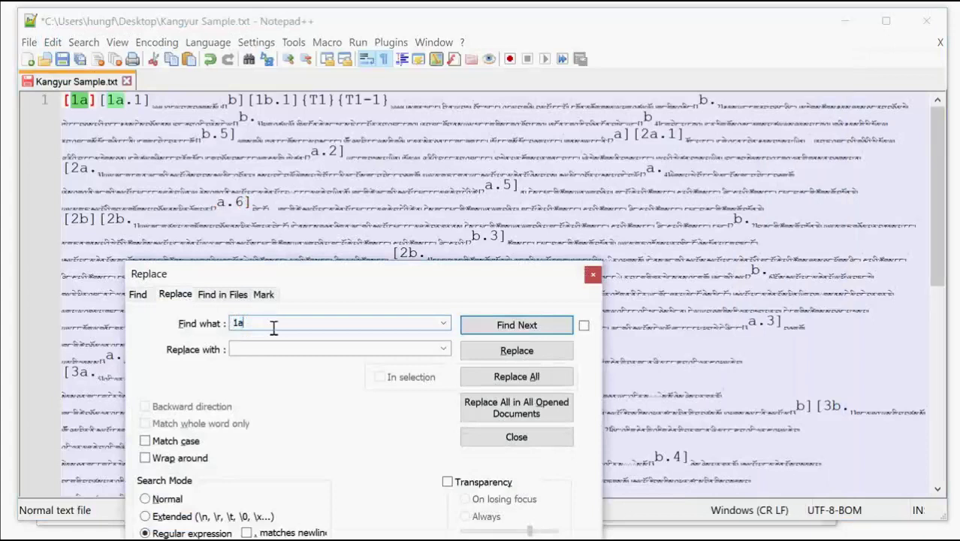
key(ctrl+v)
click(259, 348)
triple_click(332, 321)
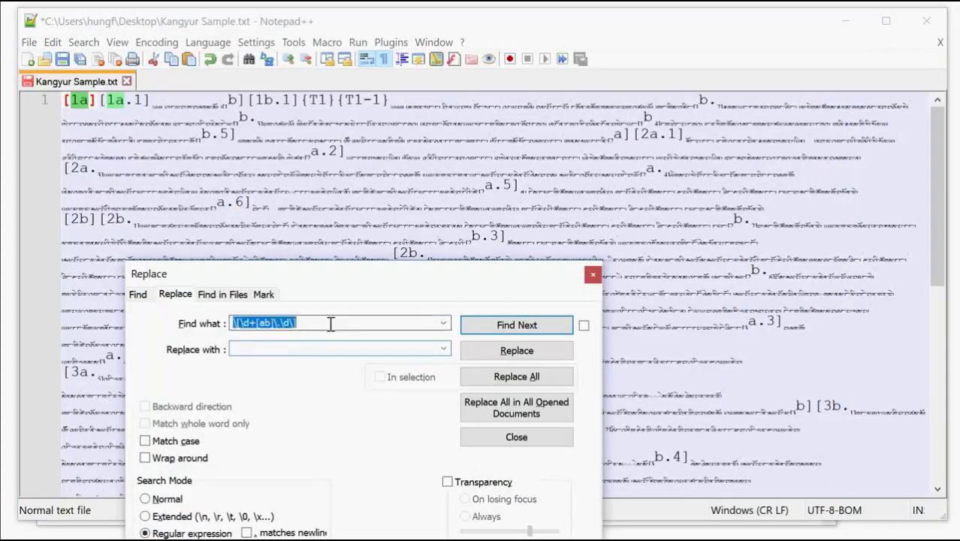
Step through the first several matches of the folio line reference expression in the Kangyur text.
click(513, 328)
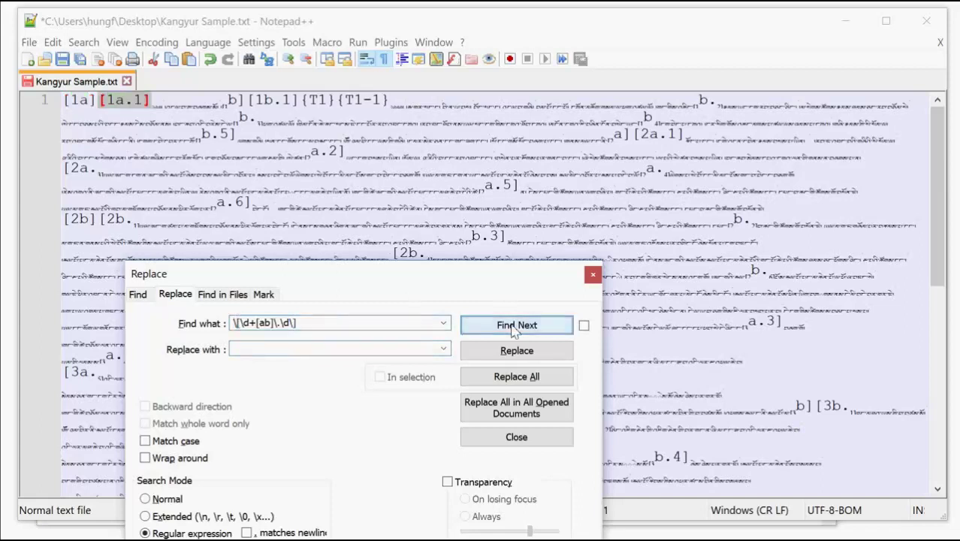
click(515, 327)
click(515, 327)
click(514, 328)
click(515, 327)
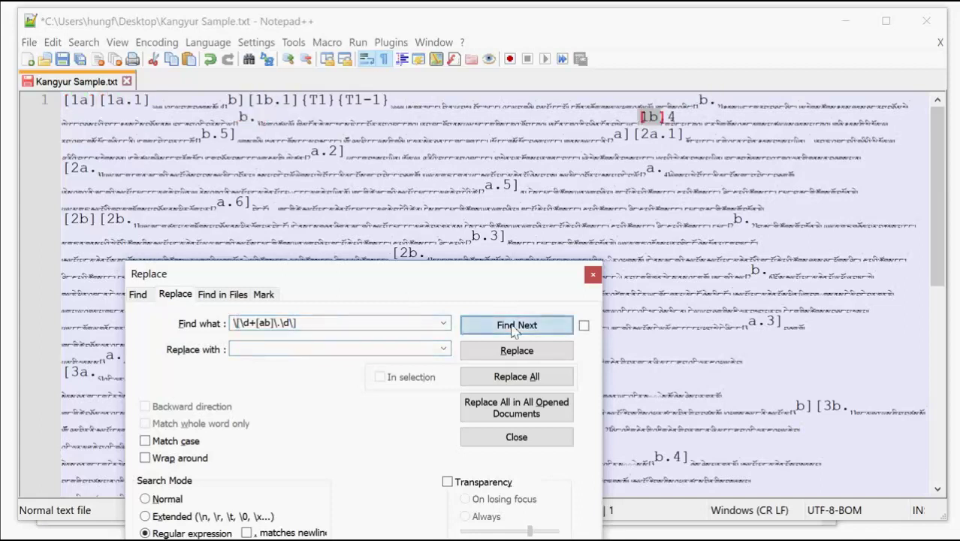
click(515, 331)
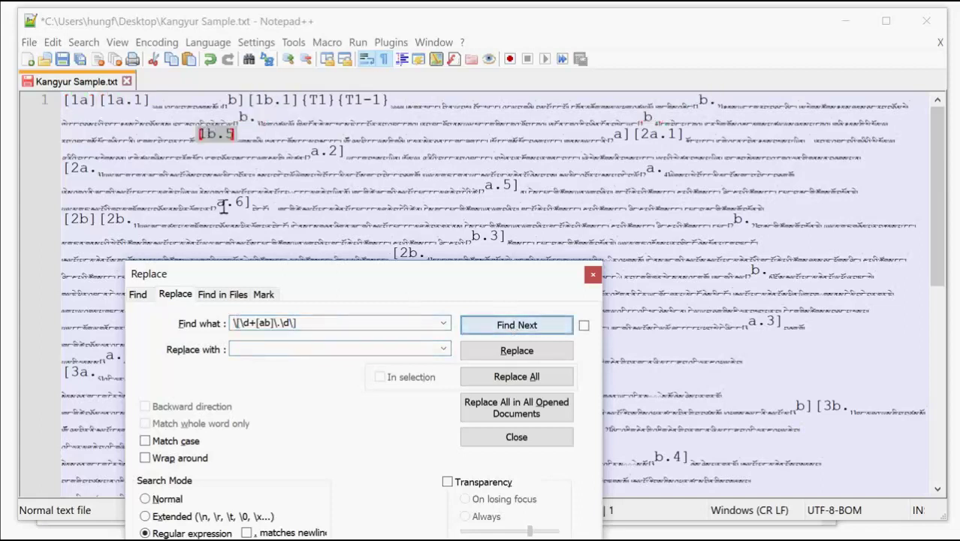
Replace all folio line references with nothing from the start of the text and close the Replace dialog.
click(67, 103)
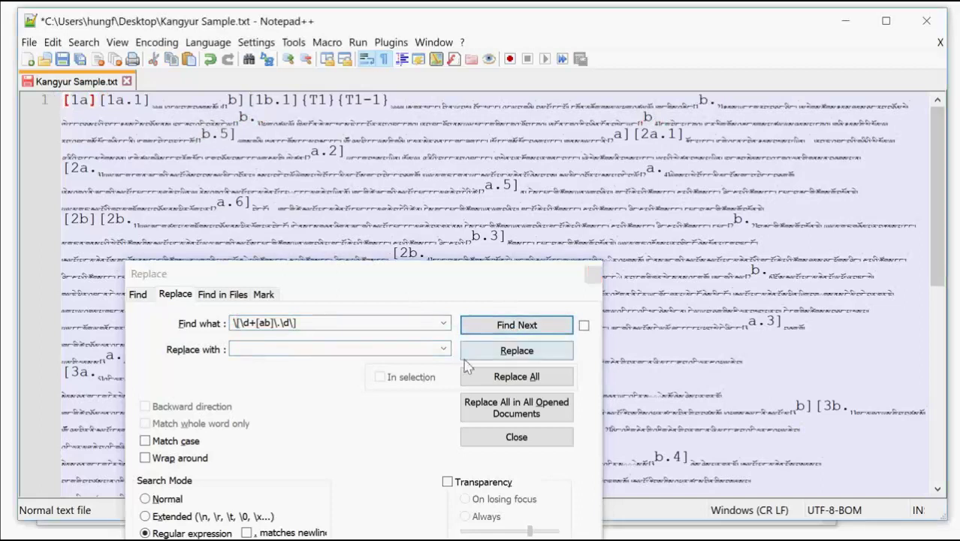
click(492, 378)
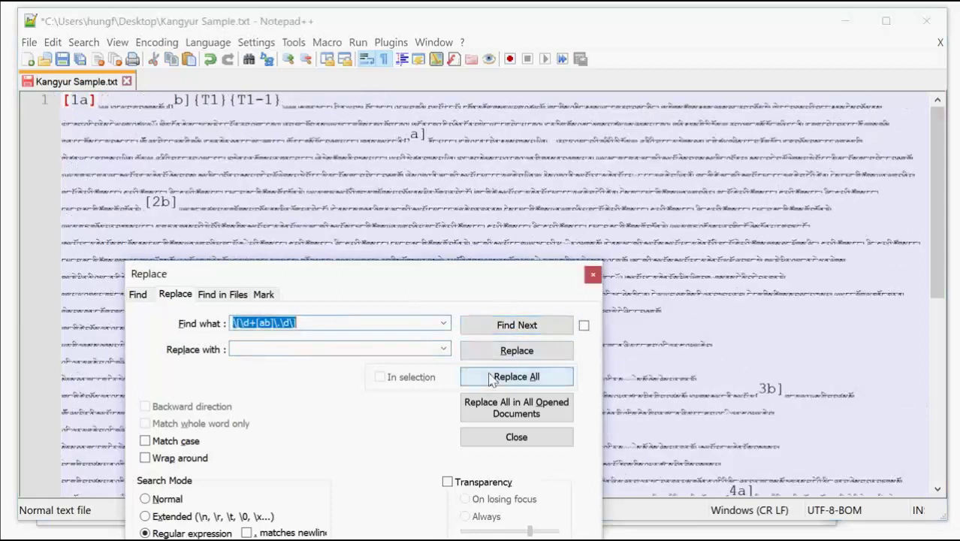
click(593, 274)
Examine the text after the replacement, enlarging it to inspect the [2b] and [2a] folio references and their surrounding segments.
scroll(426, 225, down, 7)
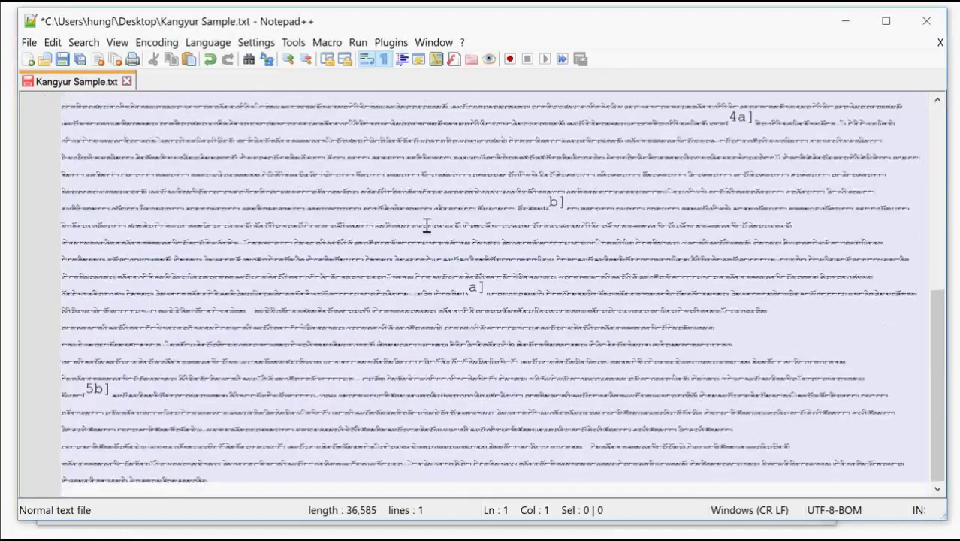
scroll(426, 225, up, 7)
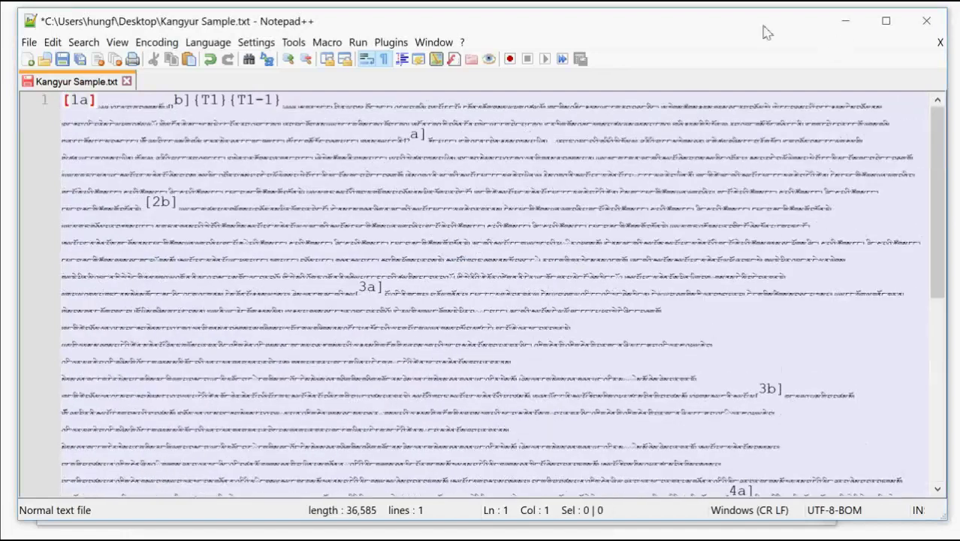
click(167, 202)
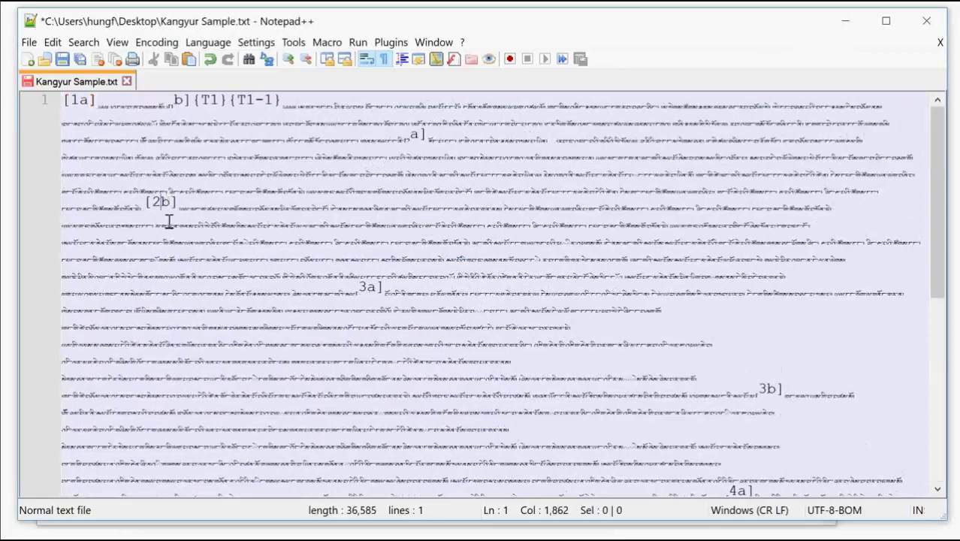
ctrl+scroll(169, 220, up, 2)
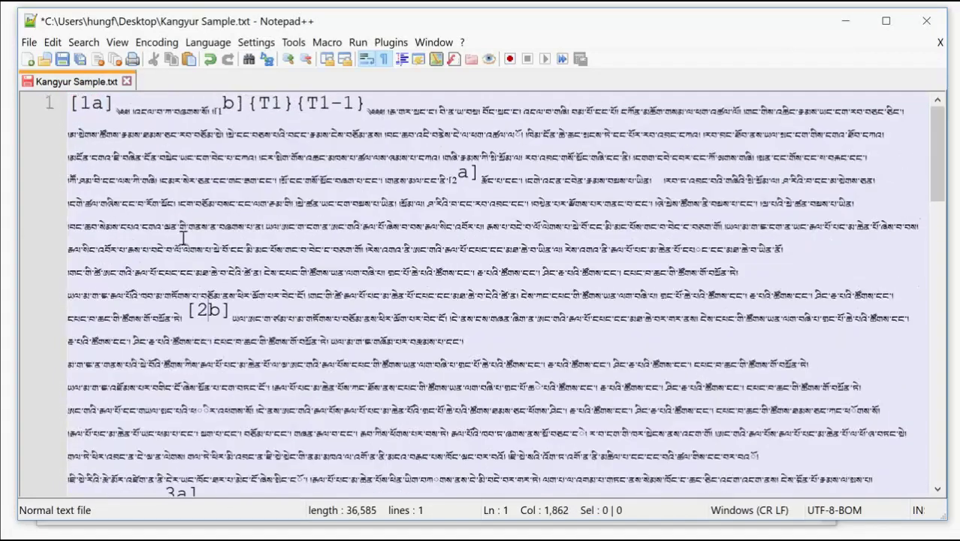
ctrl+scroll(236, 289, up, 1)
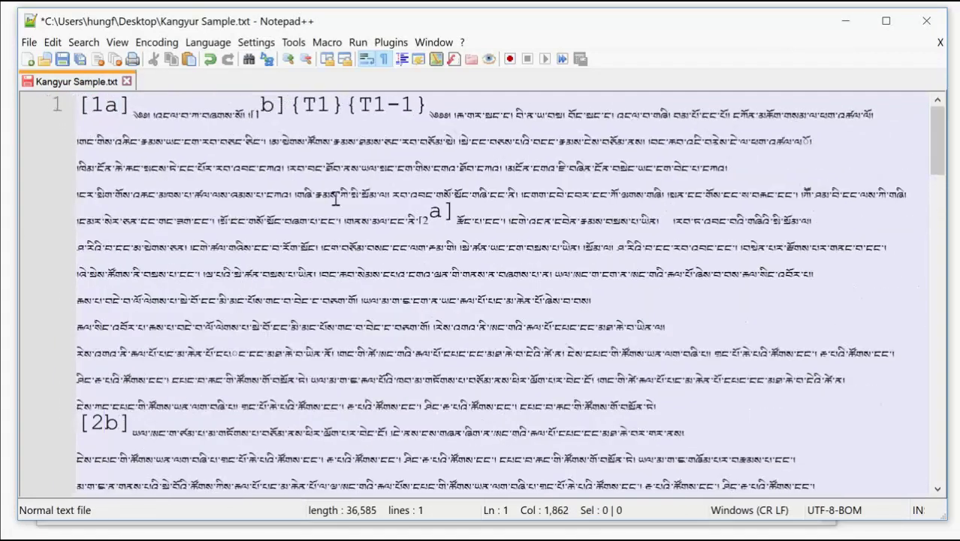
click(98, 398)
click(422, 217)
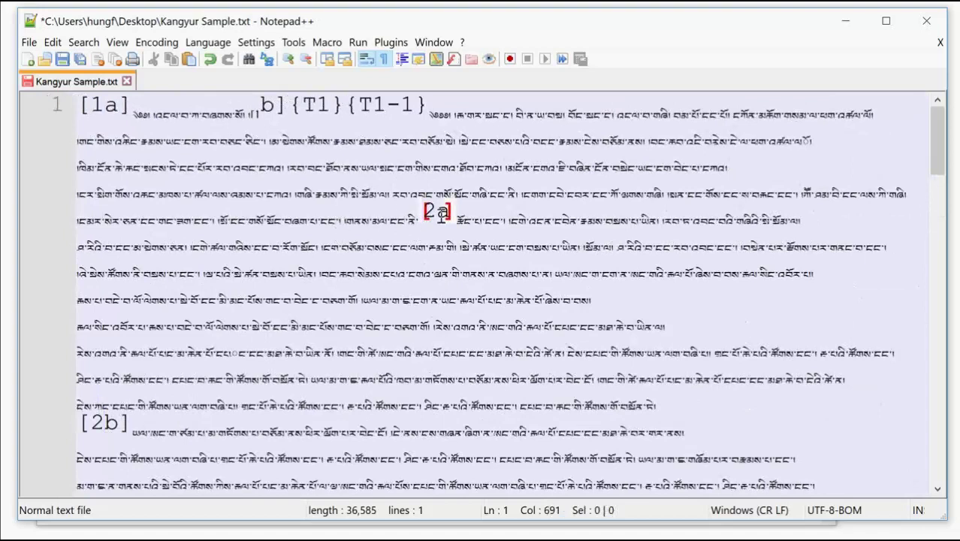
click(344, 217)
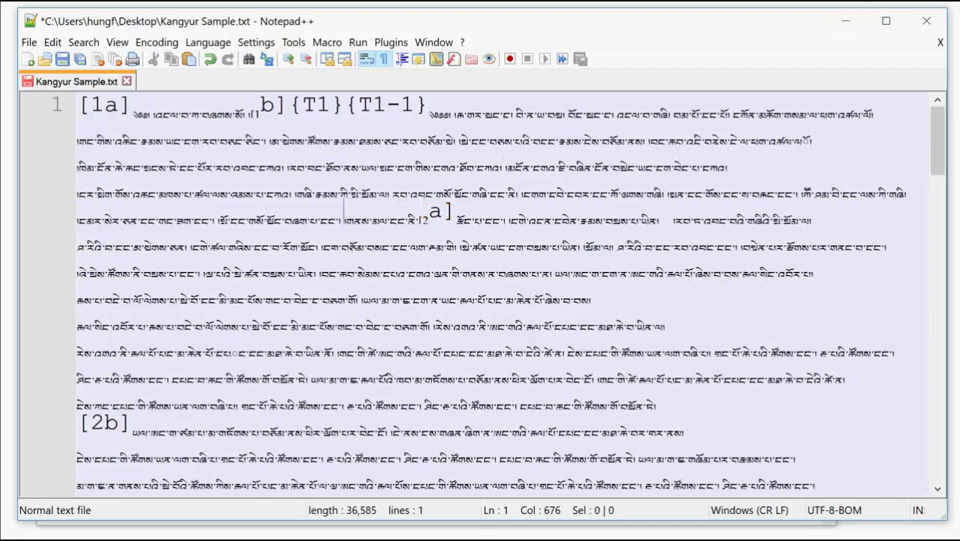
Switch to Regex_for_Kangyur_to_CAT.txt in Notepad and read section 3's search expression \s(\S+)(\[\d[ab]\]) and replacement \r\n$2\r\n$1.
key(alt+Tab)
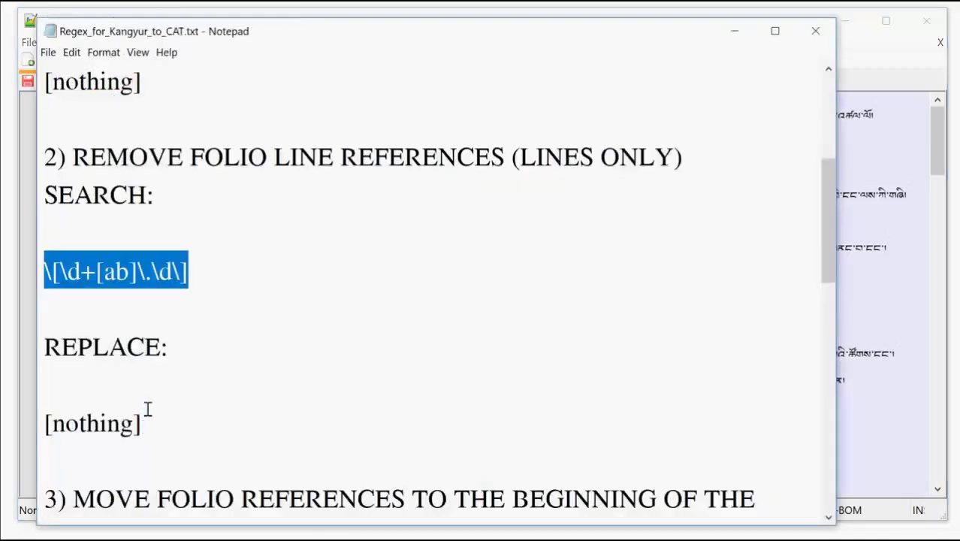
scroll(147, 409, down, 1)
click(79, 414)
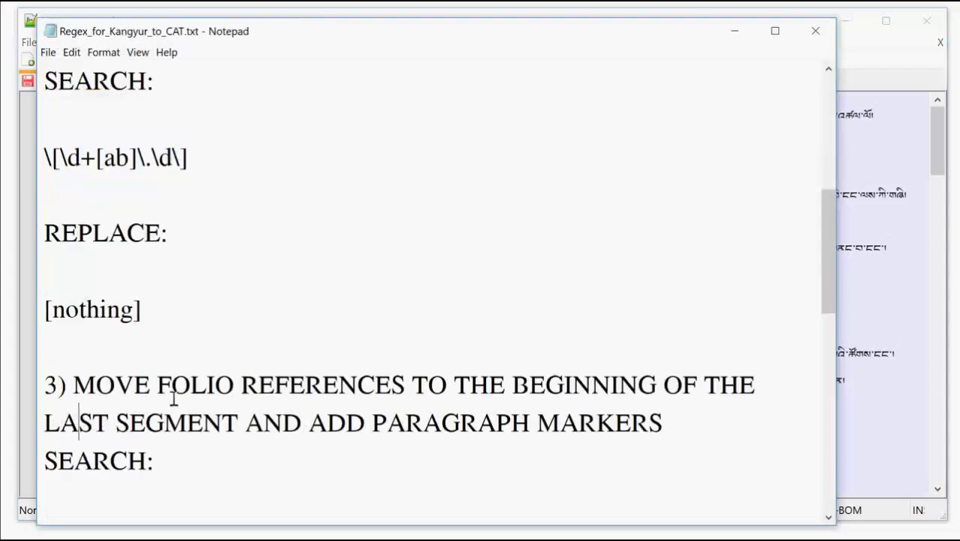
scroll(292, 346, down, 1)
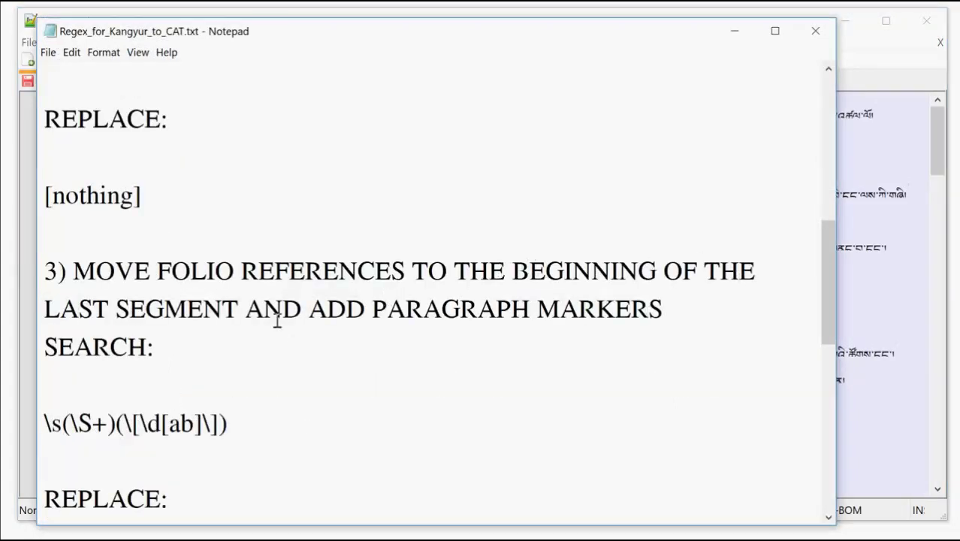
scroll(519, 338, down, 1)
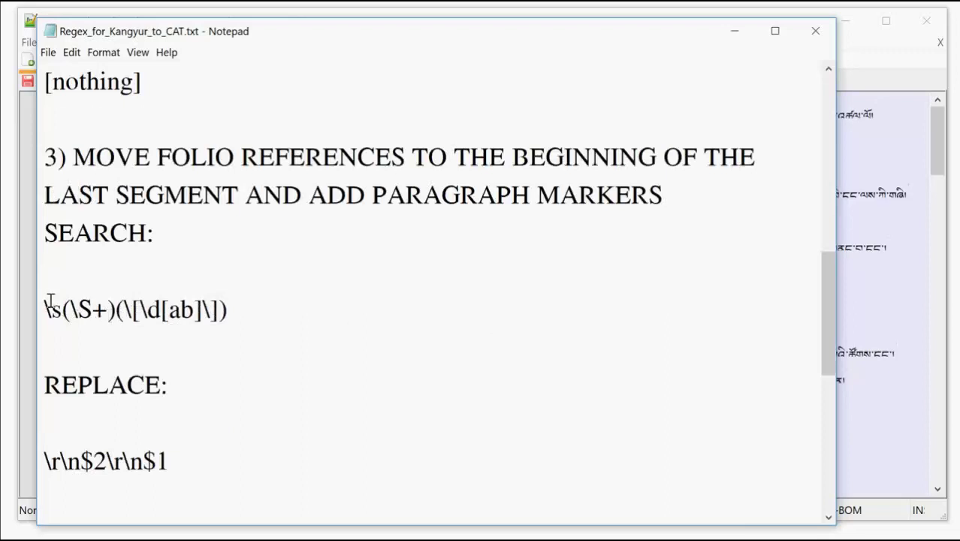
drag(45, 310, 236, 313)
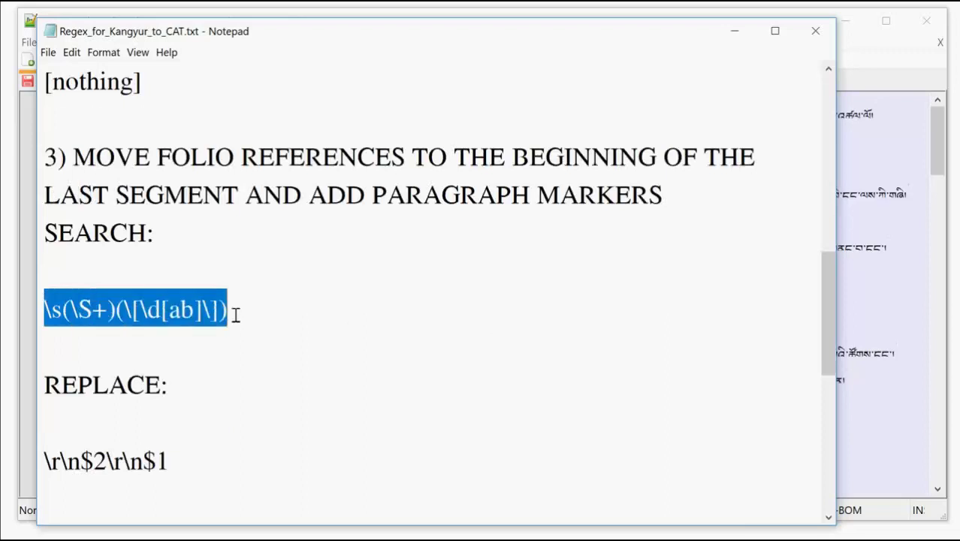
drag(42, 460, 182, 493)
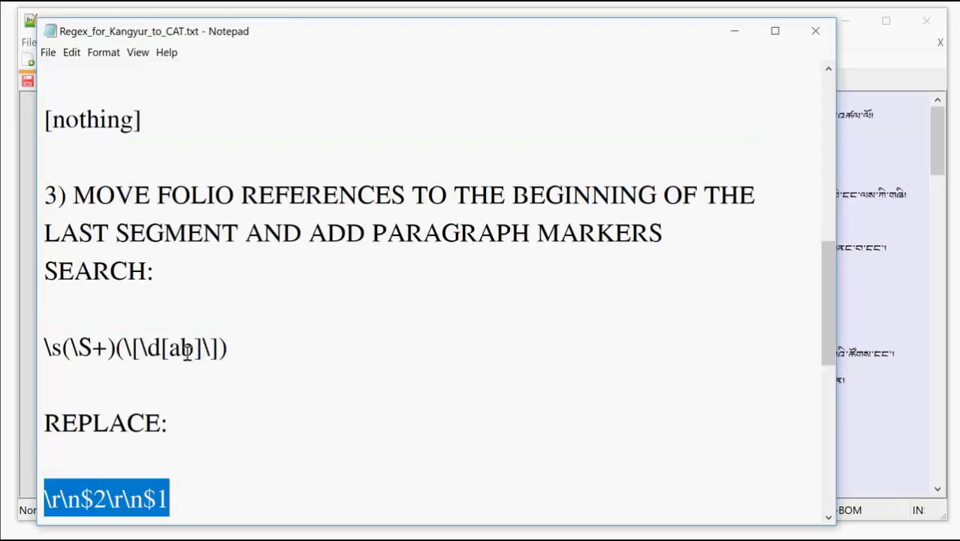
Examine section 3's search expression part by part: \s, \S+, the escaped opening bracket, \d[ab] and the escaped closing bracket.
click(50, 351)
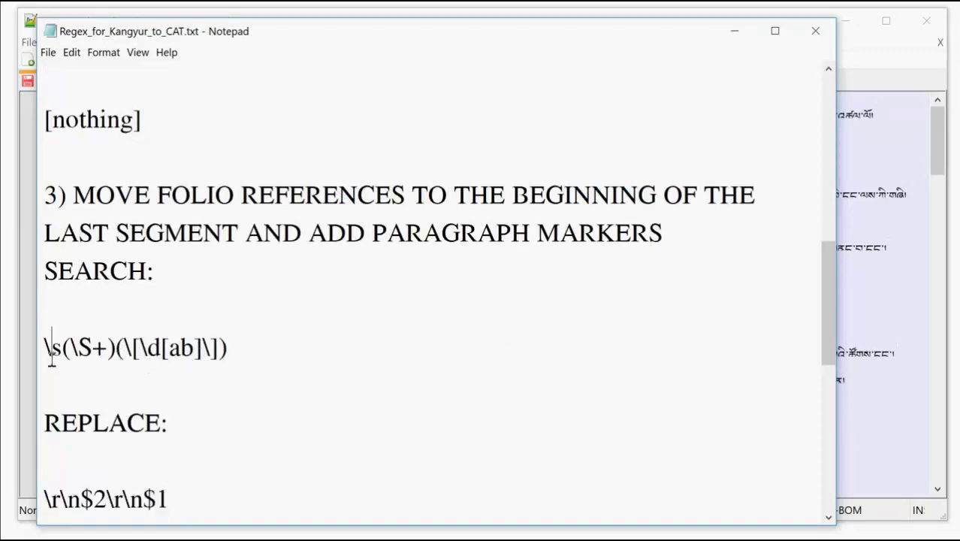
drag(43, 349, 64, 353)
click(78, 348)
drag(69, 349, 109, 359)
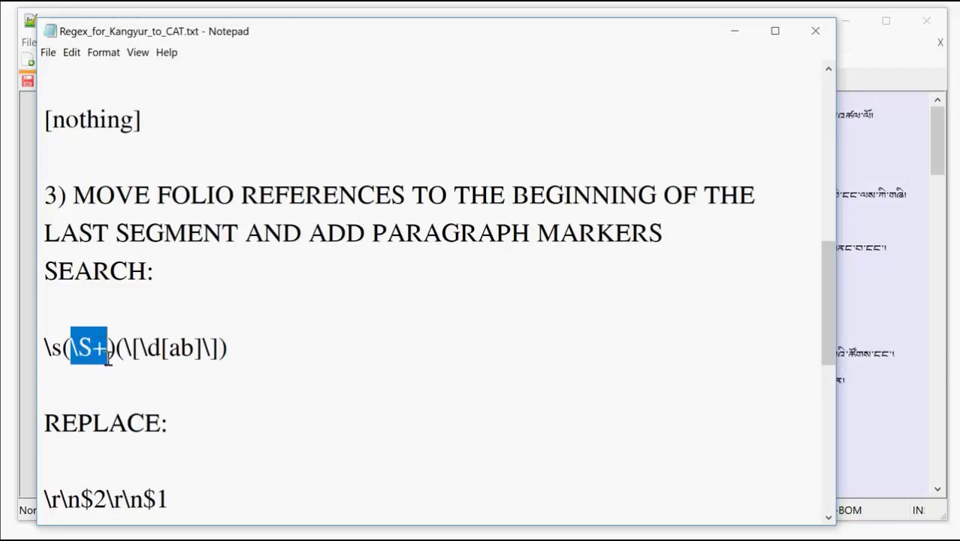
click(124, 350)
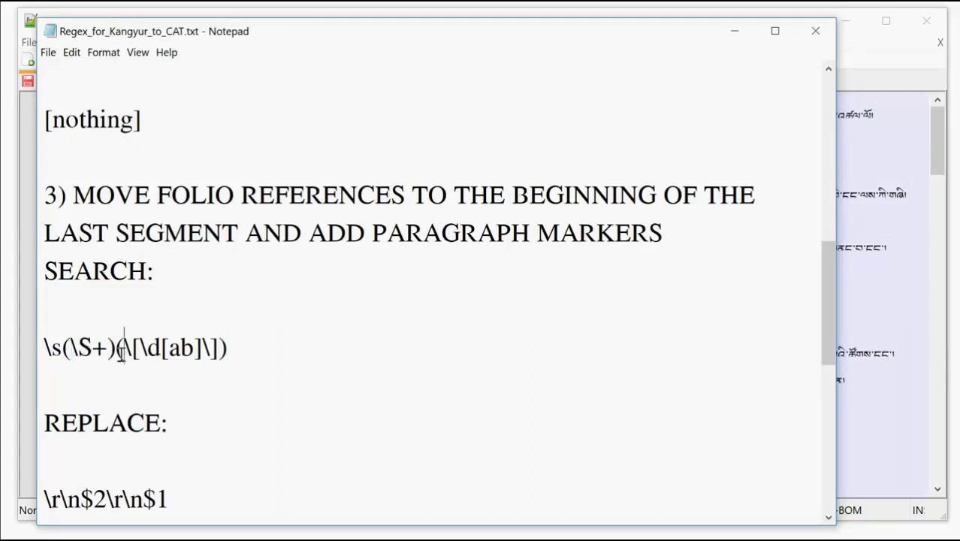
drag(125, 352, 145, 356)
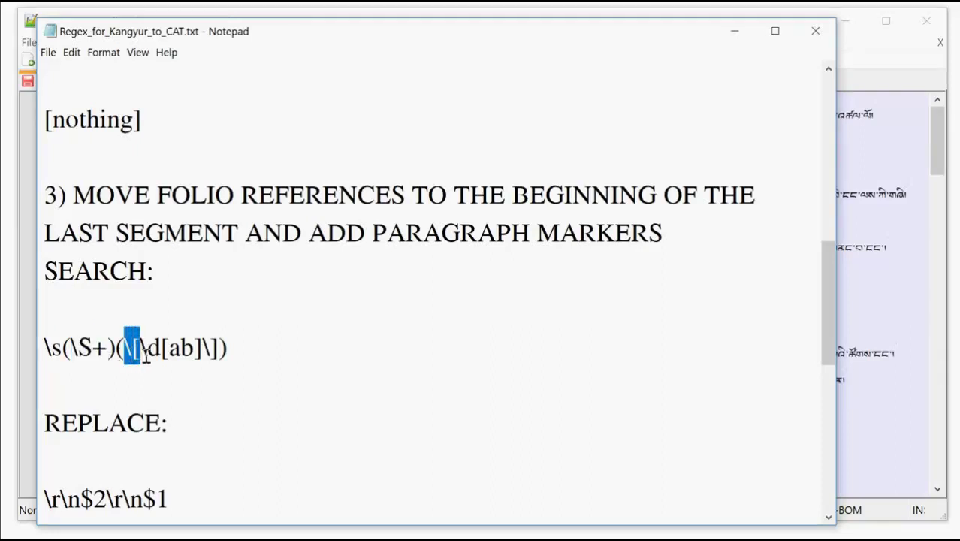
drag(145, 356, 221, 353)
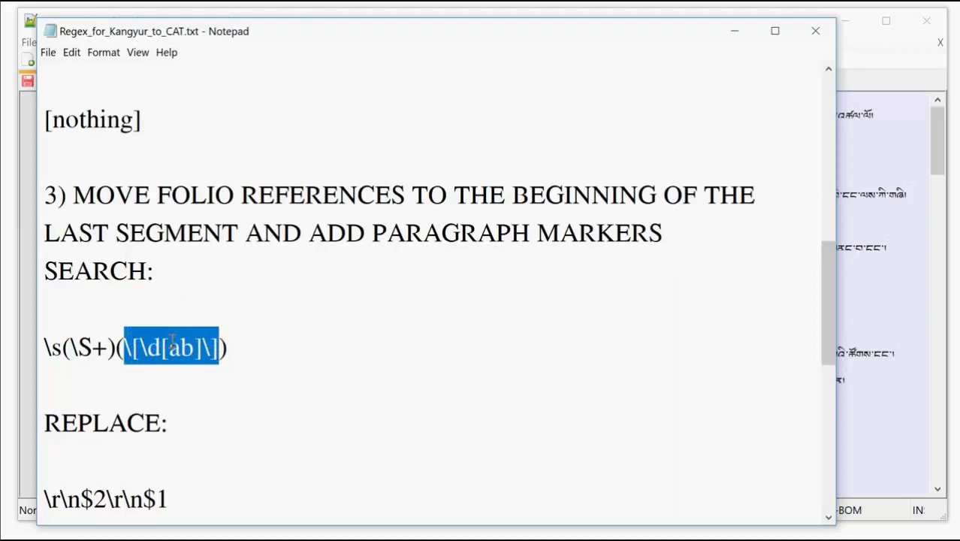
click(126, 359)
drag(125, 358, 203, 352)
click(213, 353)
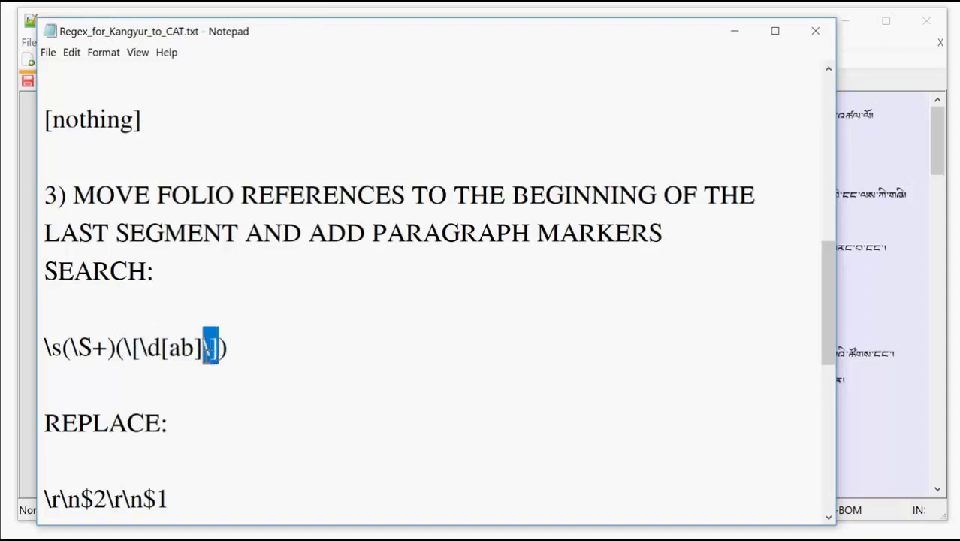
Examine the two parenthesised groups of the search expression, (\S+) and (\[\d[ab]\]).
drag(62, 353, 118, 354)
click(117, 353)
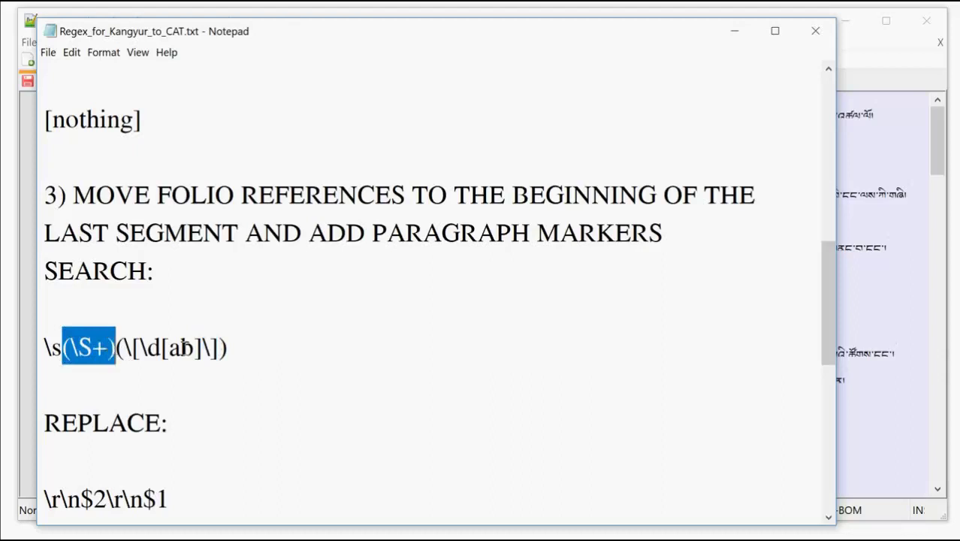
drag(227, 350, 118, 352)
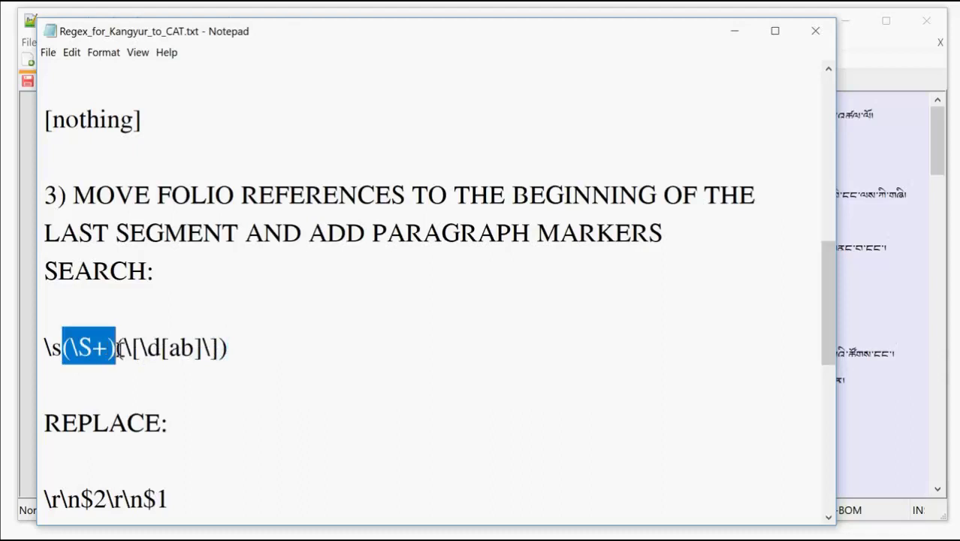
drag(235, 351, 118, 353)
click(229, 349)
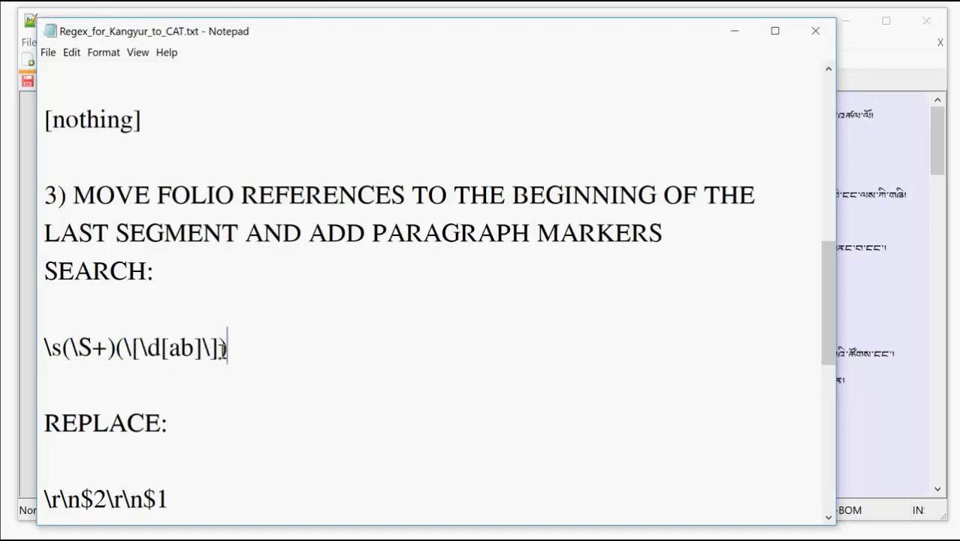
drag(230, 350, 117, 355)
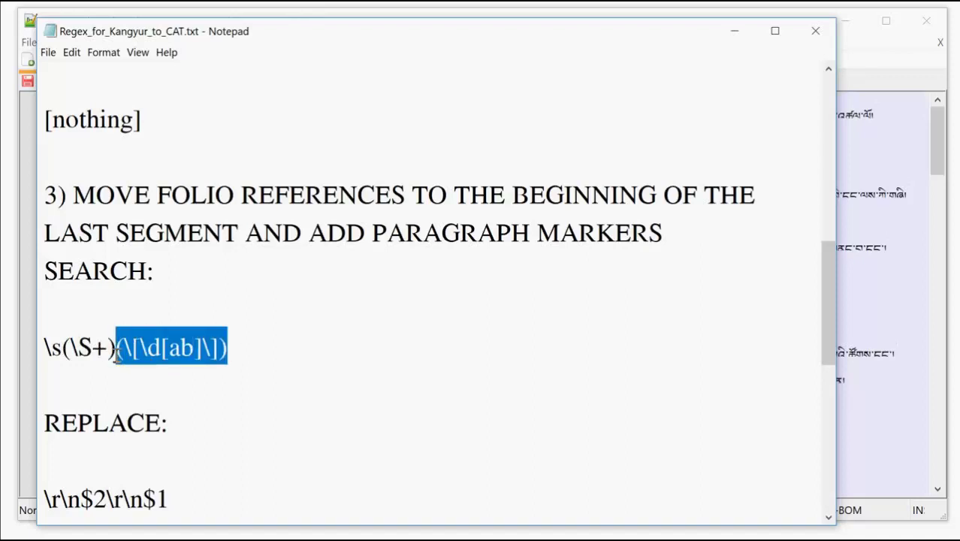
Examine section 3's replacement expression part by part: \r\n, $2 for group (\[\d[ab]\]), the second \r\n, and $1 for group (\S+).
click(123, 497)
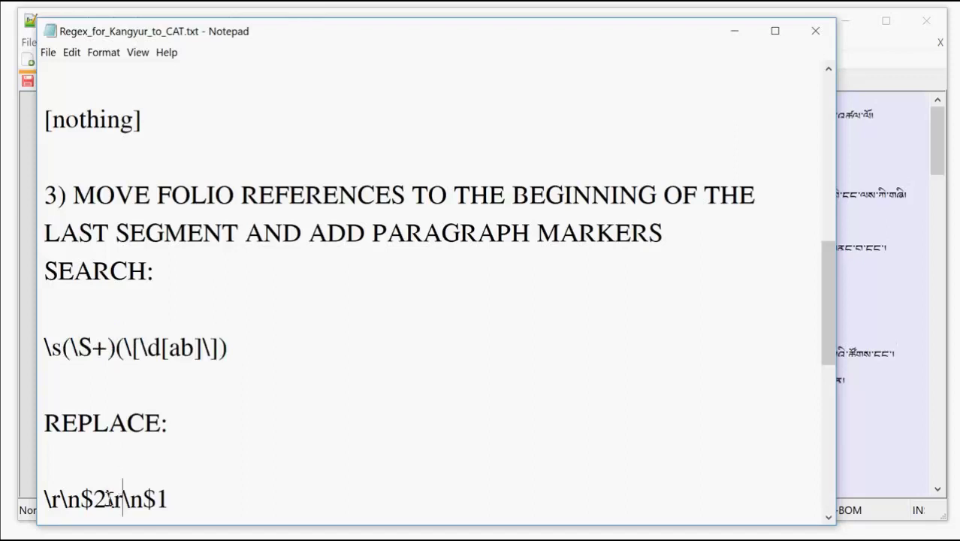
click(51, 497)
drag(44, 498, 81, 502)
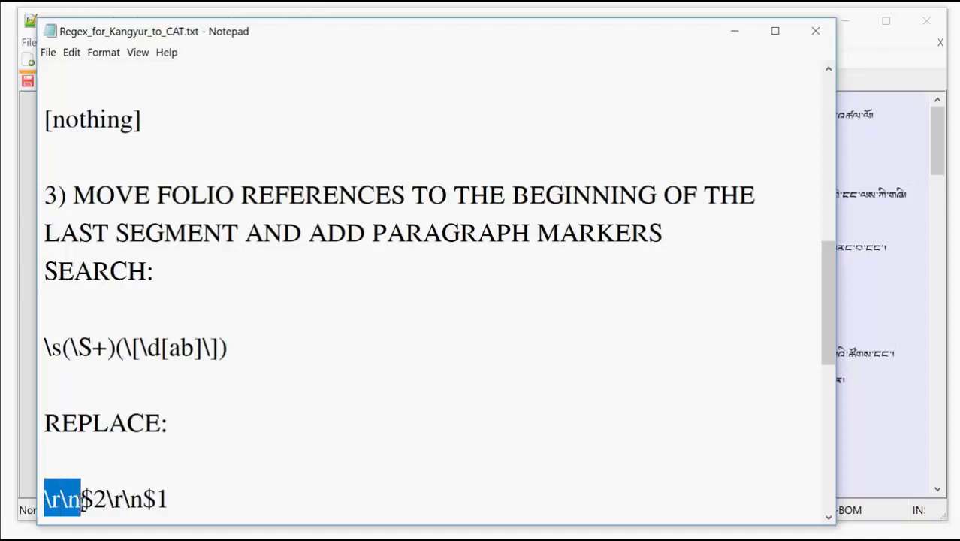
click(82, 502)
drag(81, 502, 106, 501)
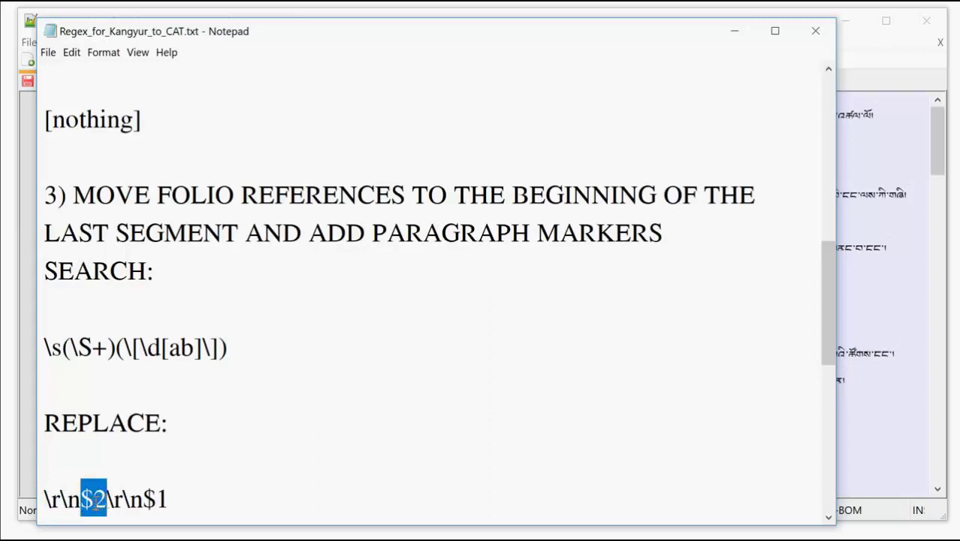
click(124, 350)
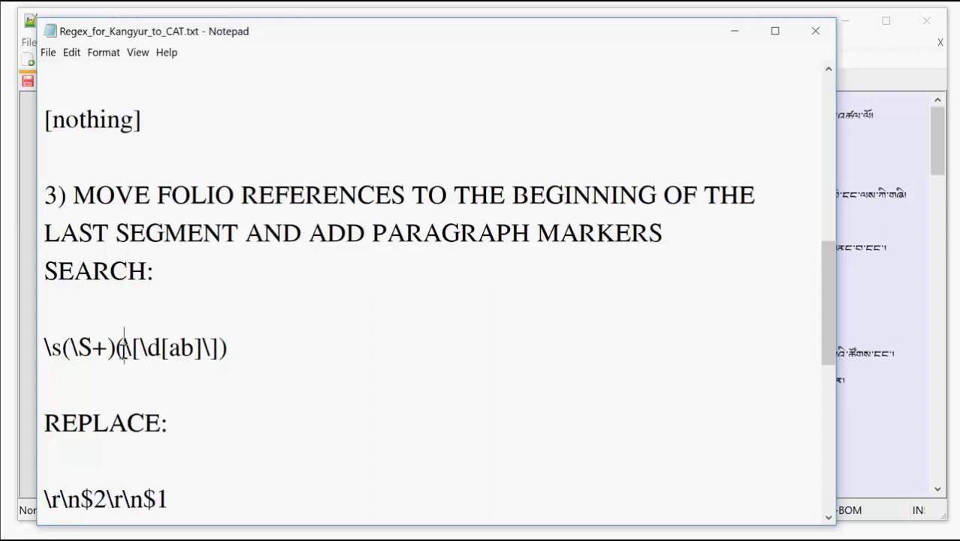
mouse_move(118, 350)
mouse_down()
mouse_move(230, 350)
mouse_move(212, 351)
mouse_move(230, 359)
mouse_move(115, 355)
mouse_up()
drag(81, 500, 45, 500)
drag(106, 500, 148, 502)
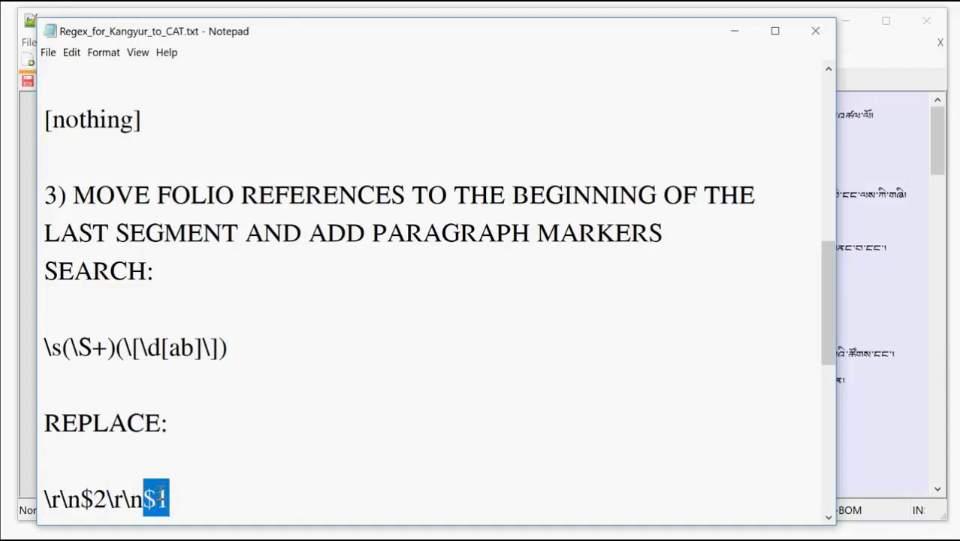
drag(61, 348, 116, 359)
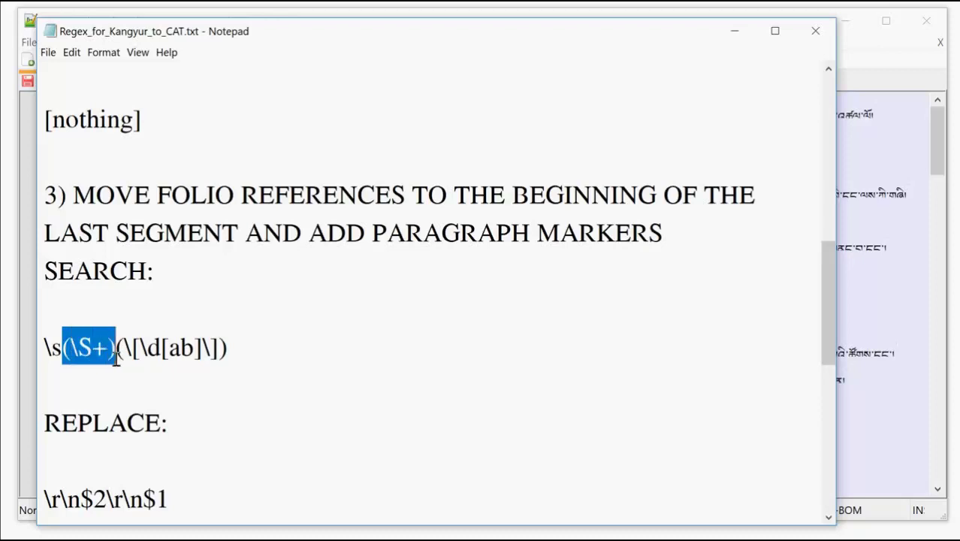
Copy section 3's search expression \s(\S+)(\[\d[ab]\]) and enter it as the search term of a replacement in Kangyur Sample.txt in Notepad++.
click(56, 351)
drag(43, 350, 239, 353)
key(ctrl+c)
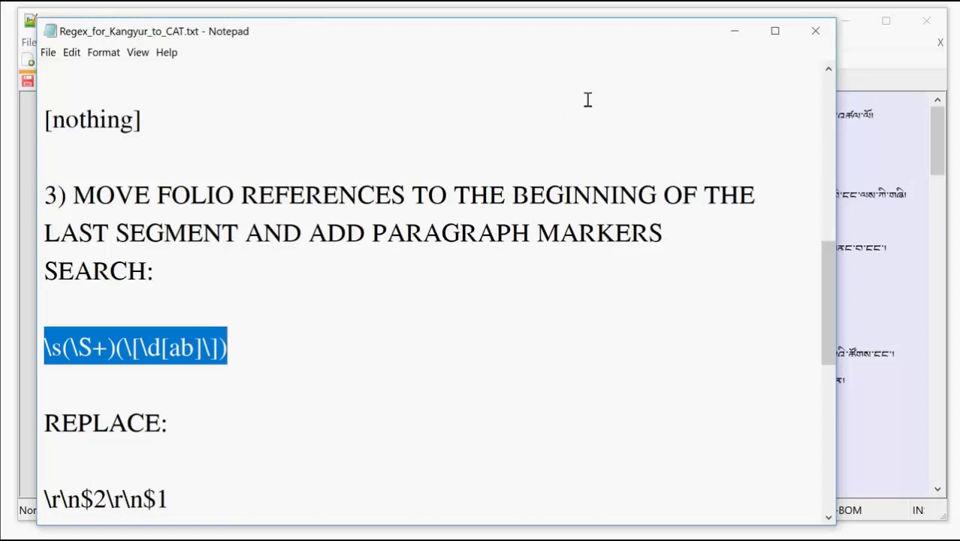
click(735, 30)
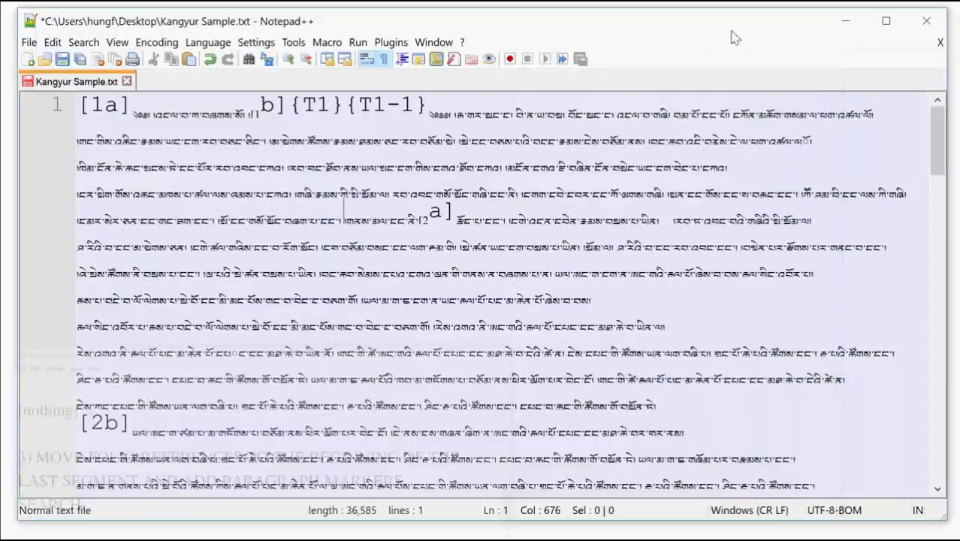
key(ctrl+f)
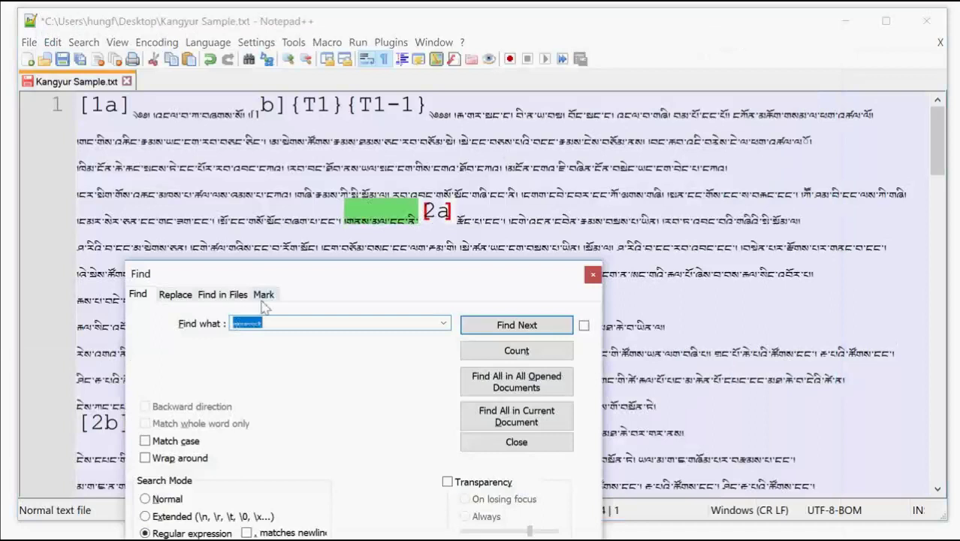
click(184, 295)
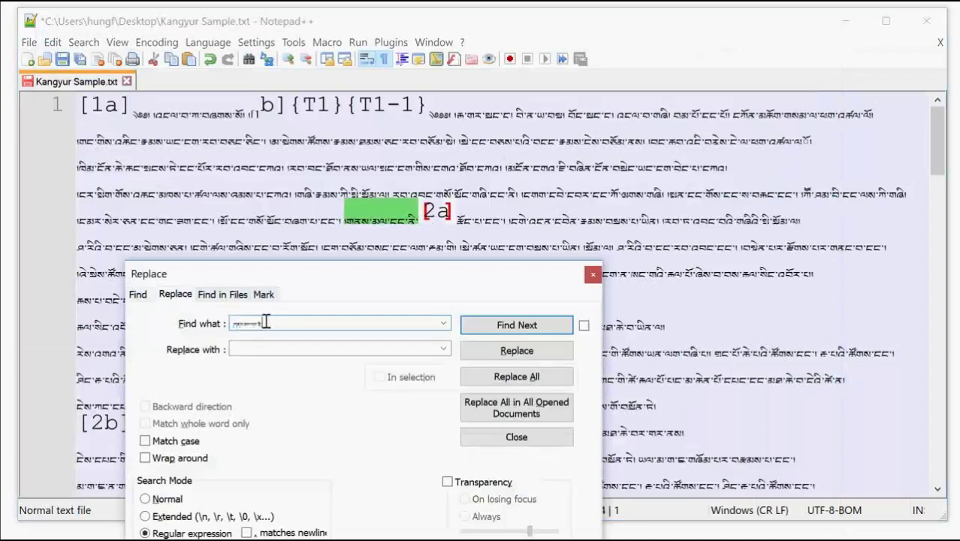
drag(264, 321, 226, 321)
key(ctrl+v)
Copy section 3's replacement expression \r\n$2\r\n$1 from the Notepad regex file and enter it as the replacement text in Notepad++.
key(alt+Tab)
click(212, 485)
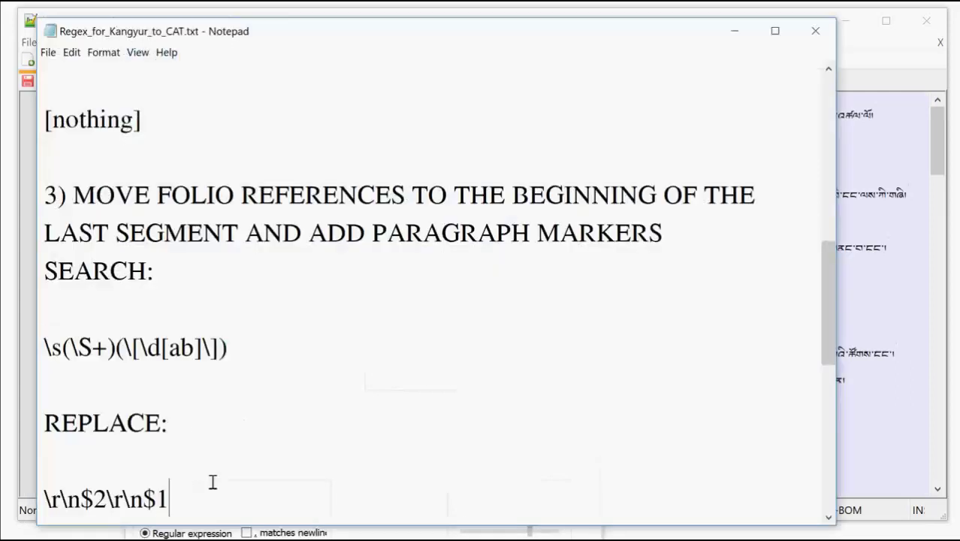
scroll(162, 499, up, 1)
drag(93, 508, 88, 476)
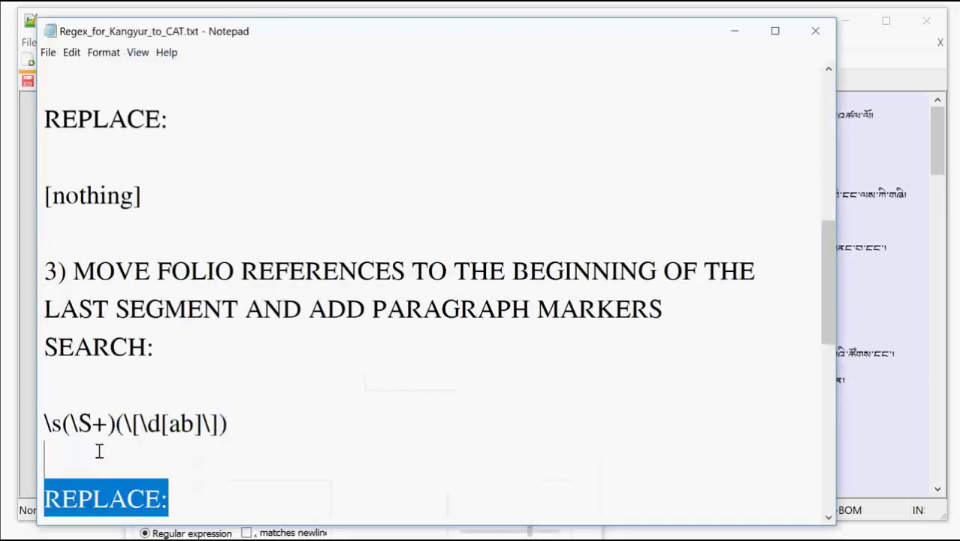
scroll(112, 466, down, 3)
click(114, 233)
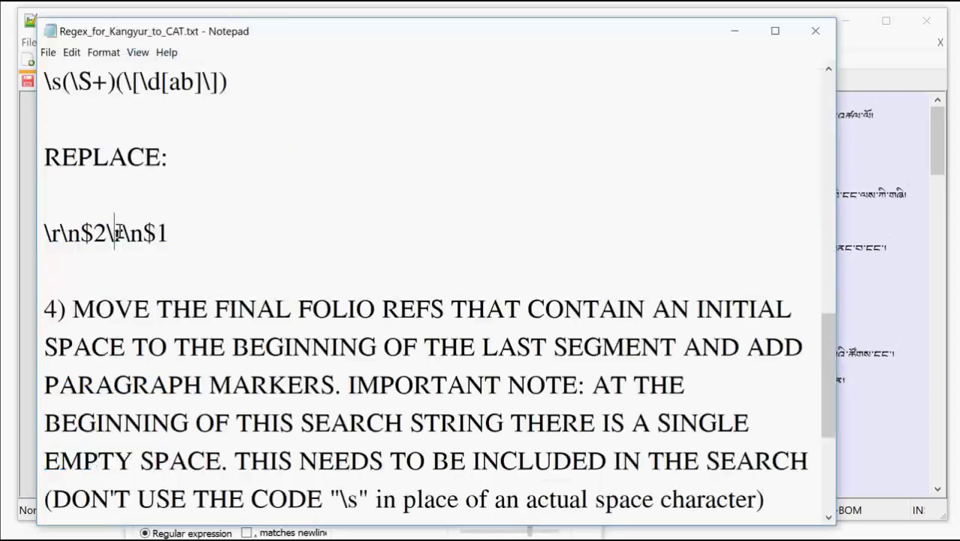
drag(44, 233, 173, 235)
key(ctrl+c)
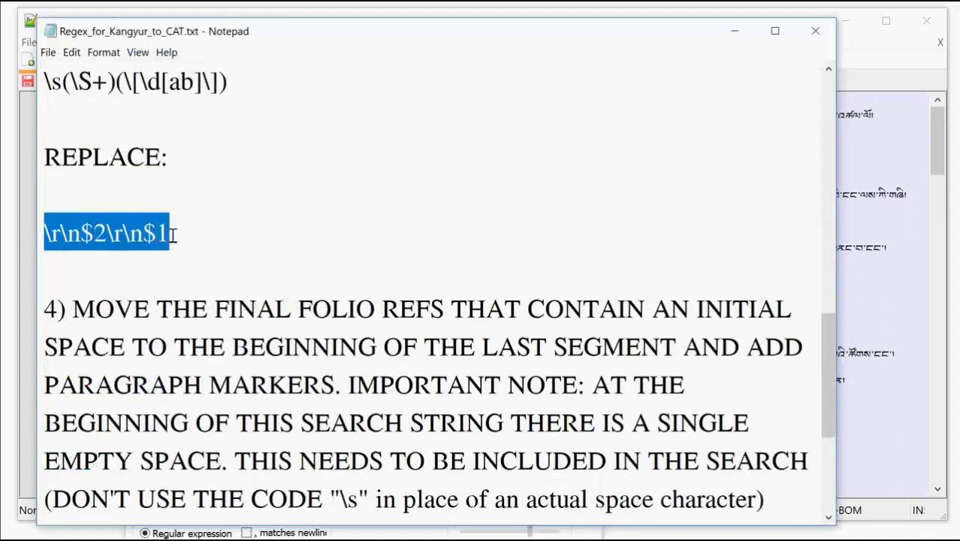
click(737, 31)
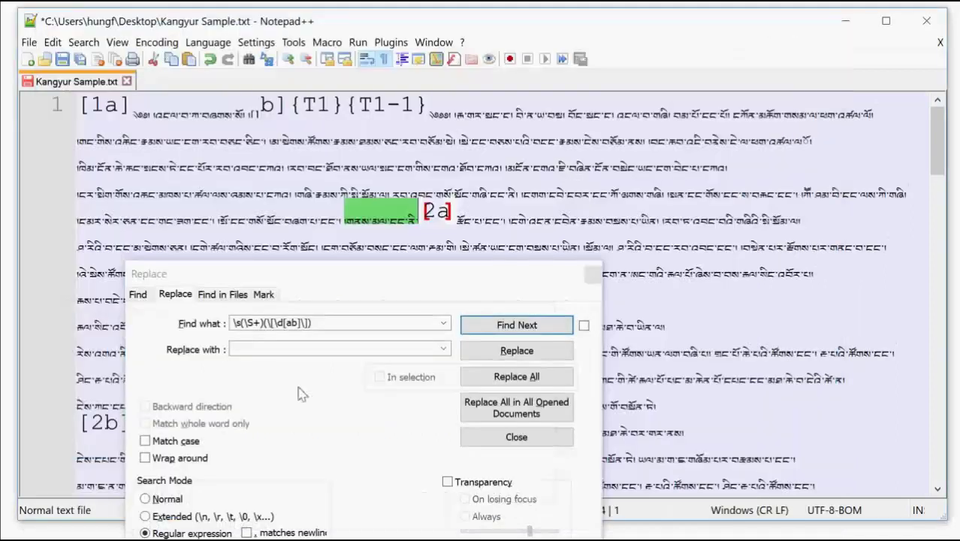
click(264, 350)
key(ctrl+v)
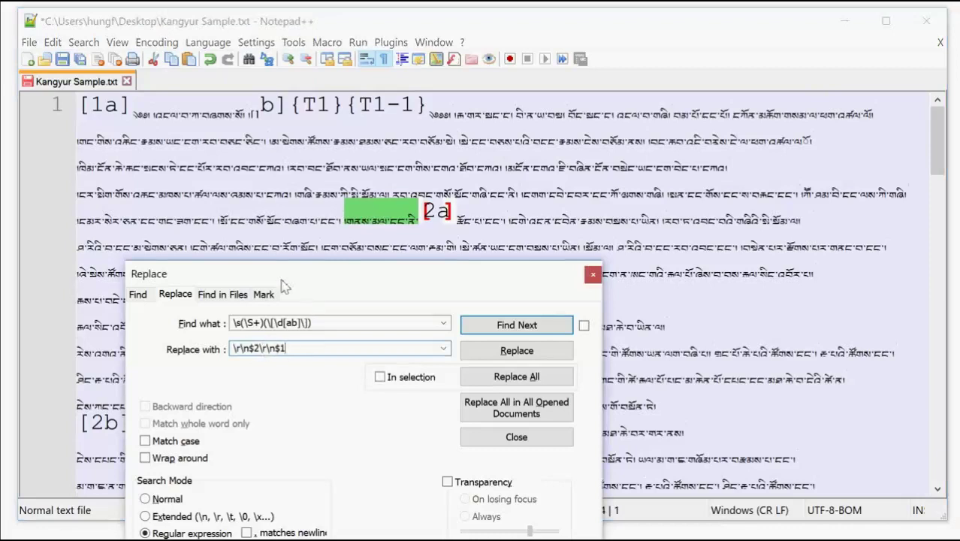
Step through the first matches of the folio reference search, starting from the beginning of the text.
click(82, 105)
click(486, 325)
click(486, 325)
click(486, 325)
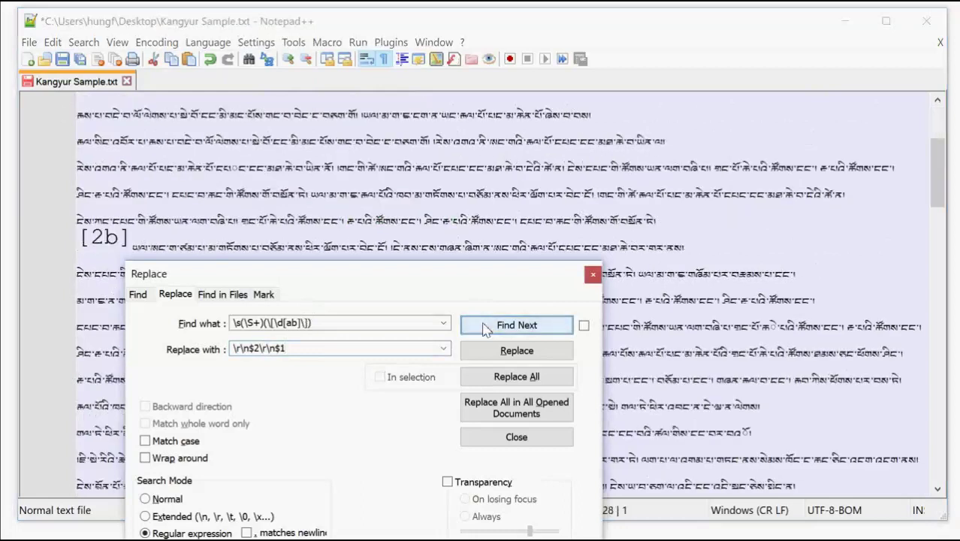
click(486, 327)
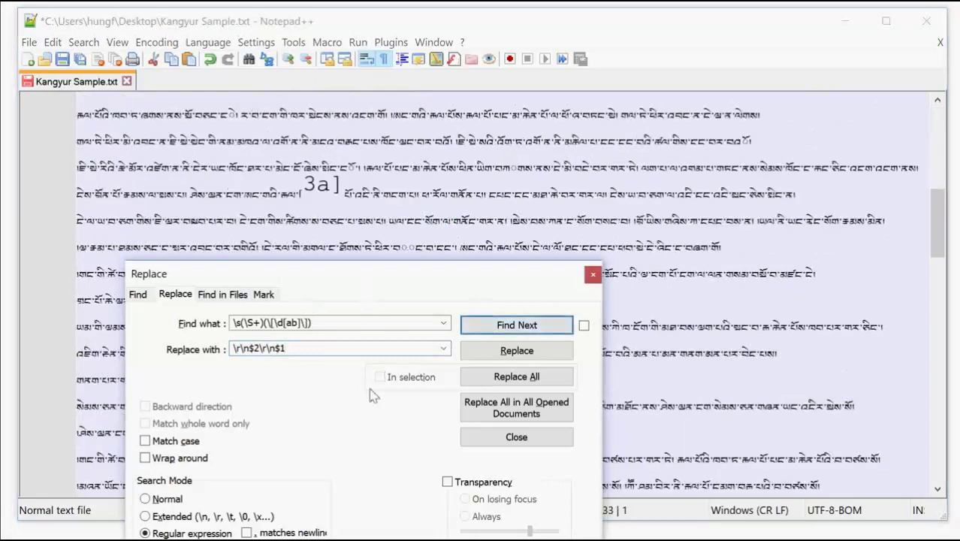
Replace all matches of the folio reference search from the start of the text, and close the Replace dialog.
drag(360, 274, 369, 133)
scroll(109, 122, up, 10)
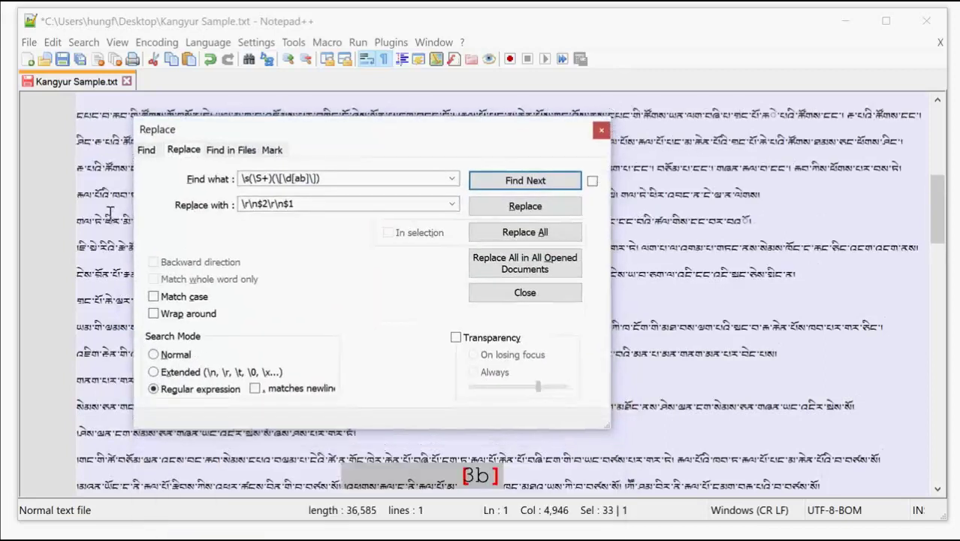
click(81, 106)
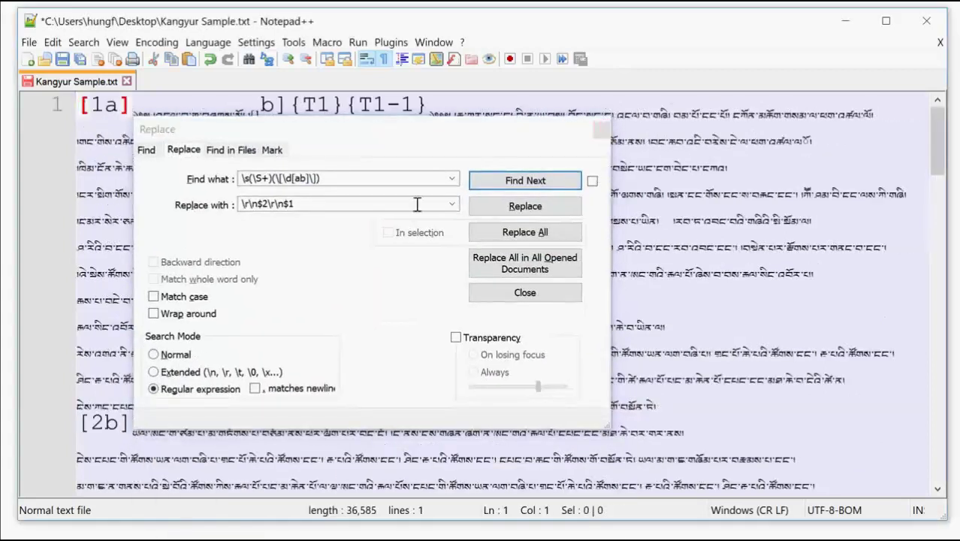
click(505, 234)
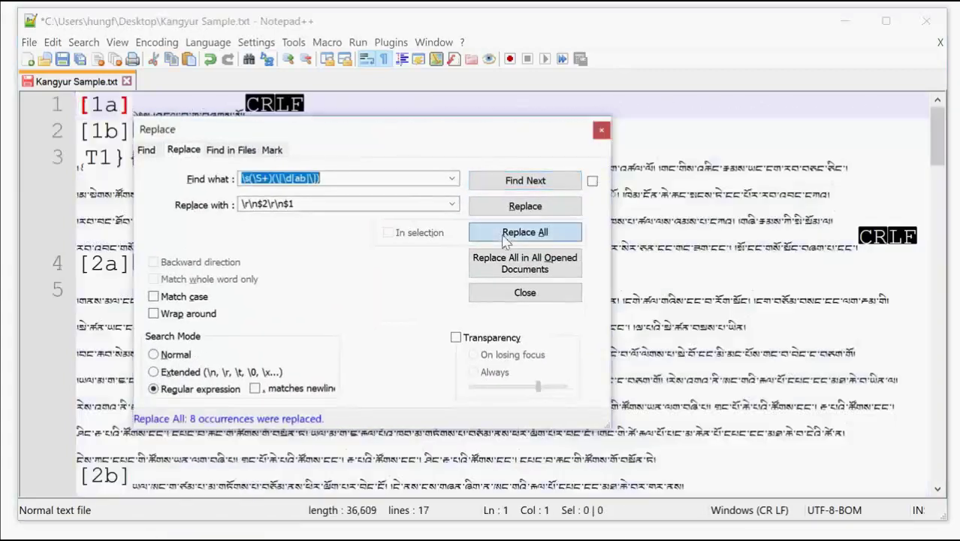
click(602, 129)
Examine the folio references and paragraph breaks throughout the text after the replacement, at a reduced text size.
scroll(361, 147, down, 2)
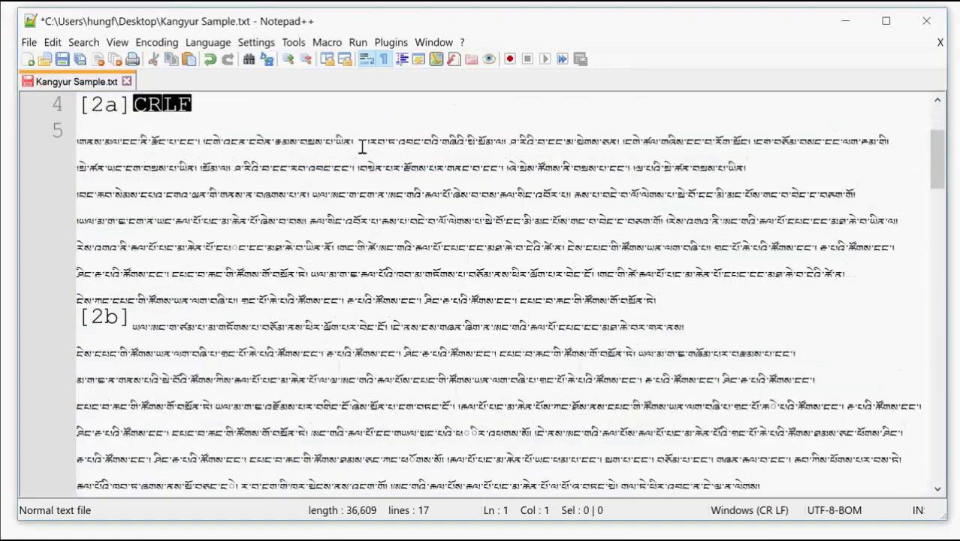
scroll(362, 146, down, 8)
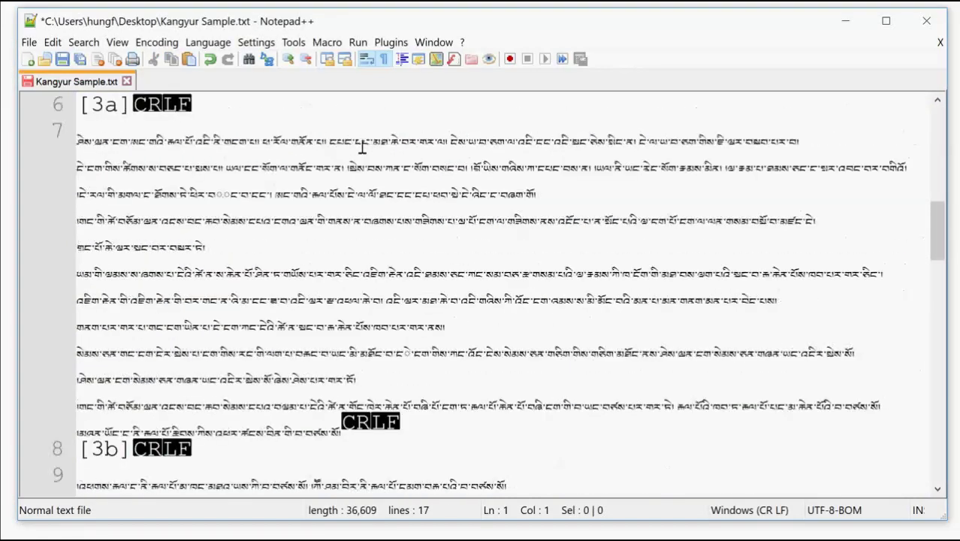
ctrl+scroll(334, 276, down, 3)
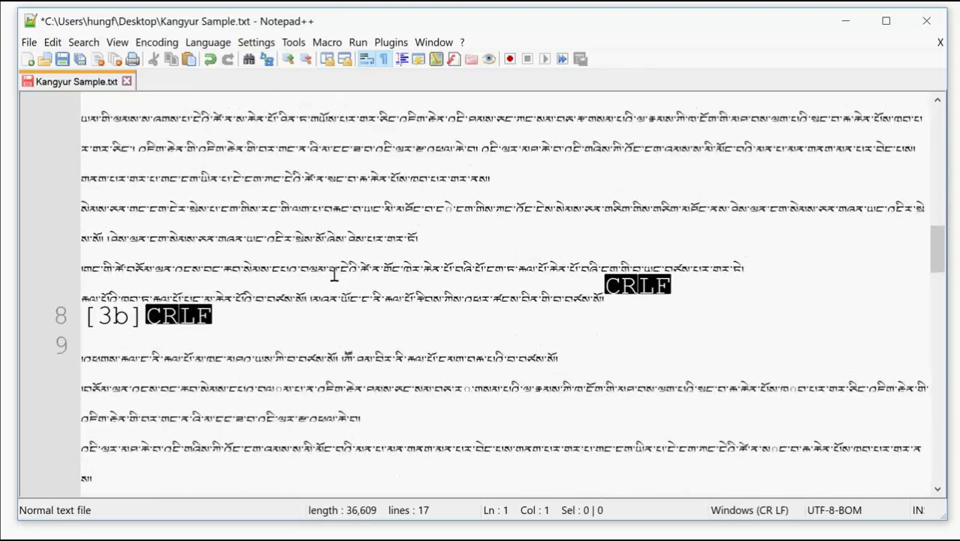
ctrl+scroll(334, 276, down, 2)
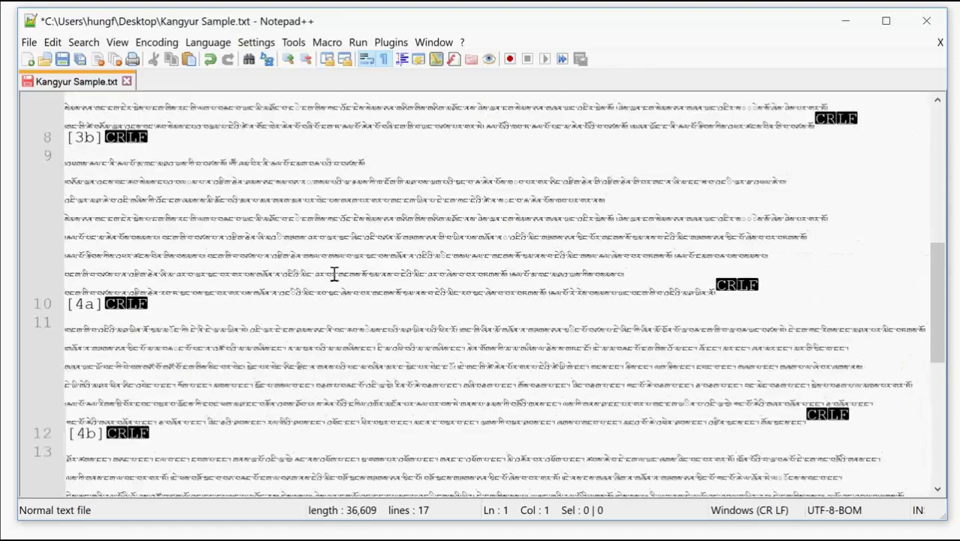
scroll(335, 272, down, 4)
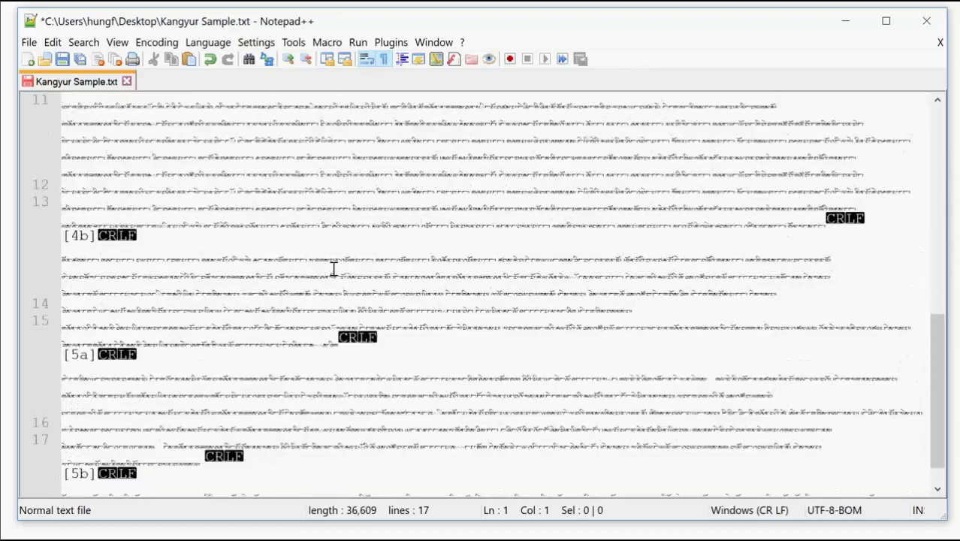
scroll(205, 291, up, 6)
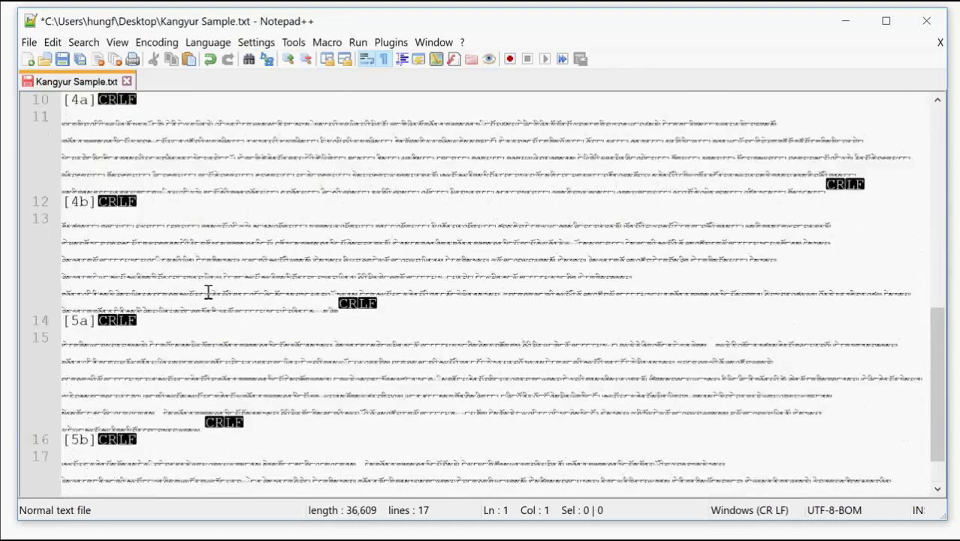
scroll(206, 292, up, 5)
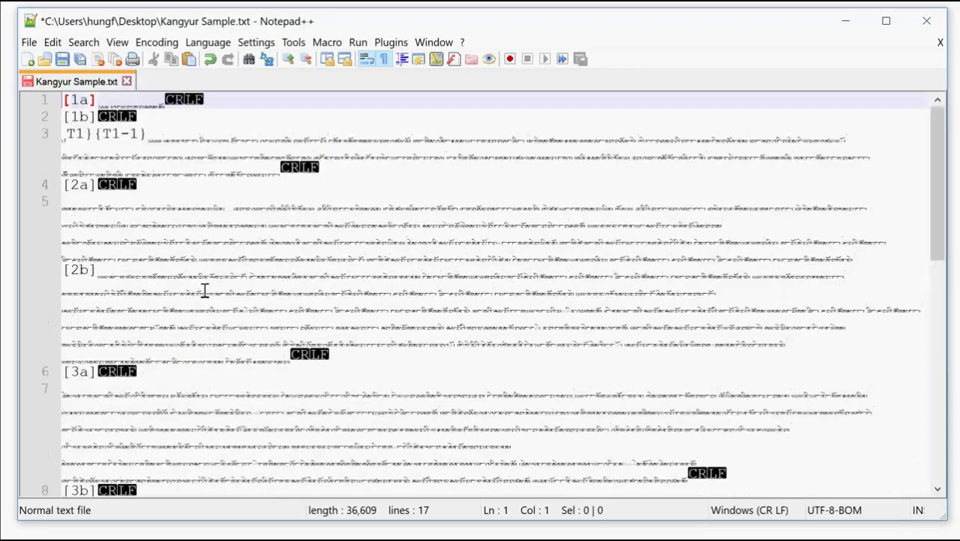
scroll(194, 270, down, 2)
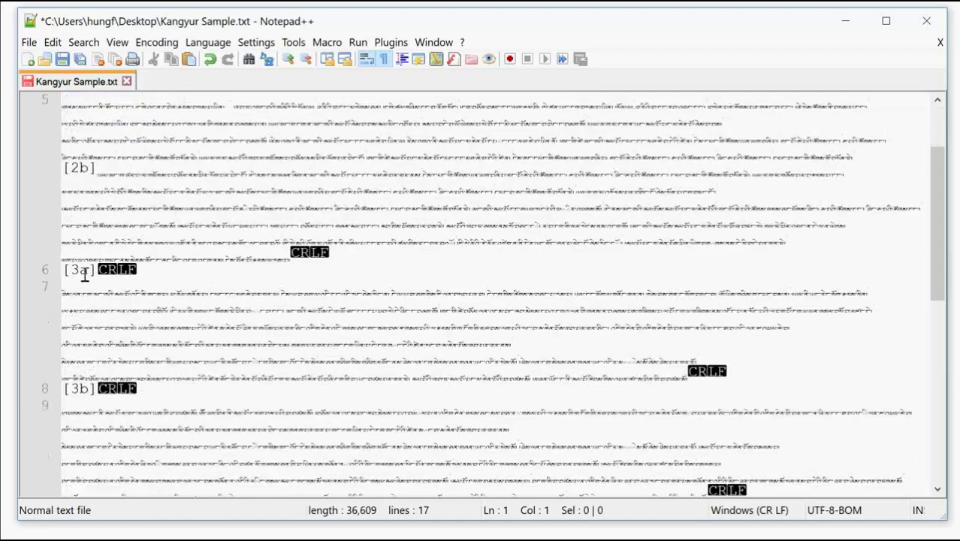
scroll(133, 287, down, 3)
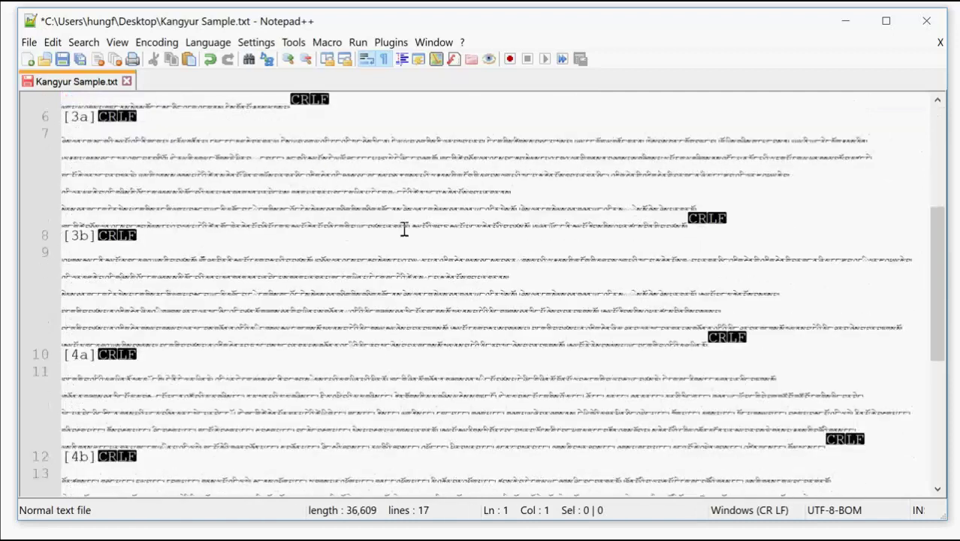
Enlarge the text and inspect the start of the segment below [3b] and the position of the [2b] folio reference.
ctrl+scroll(137, 254, up, 1)
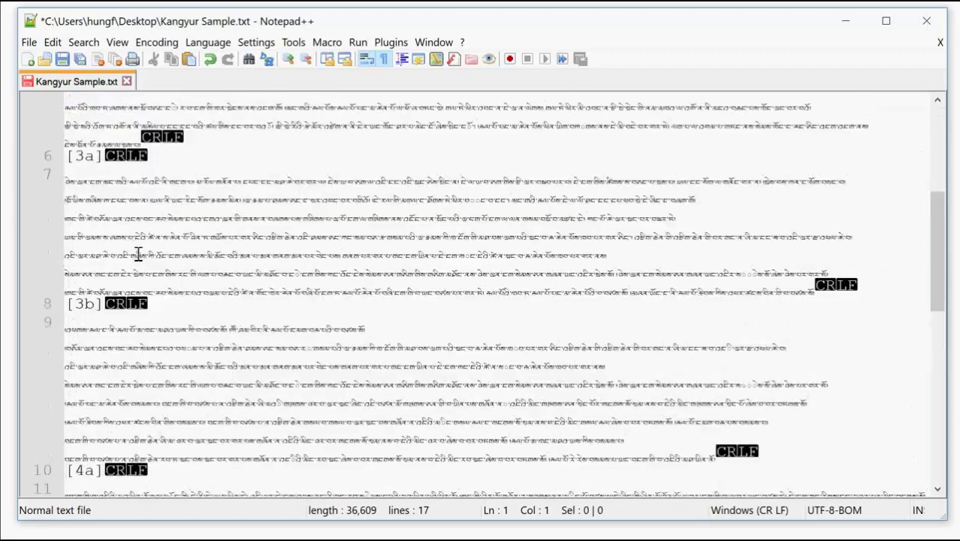
ctrl+scroll(138, 254, up, 1)
click(73, 361)
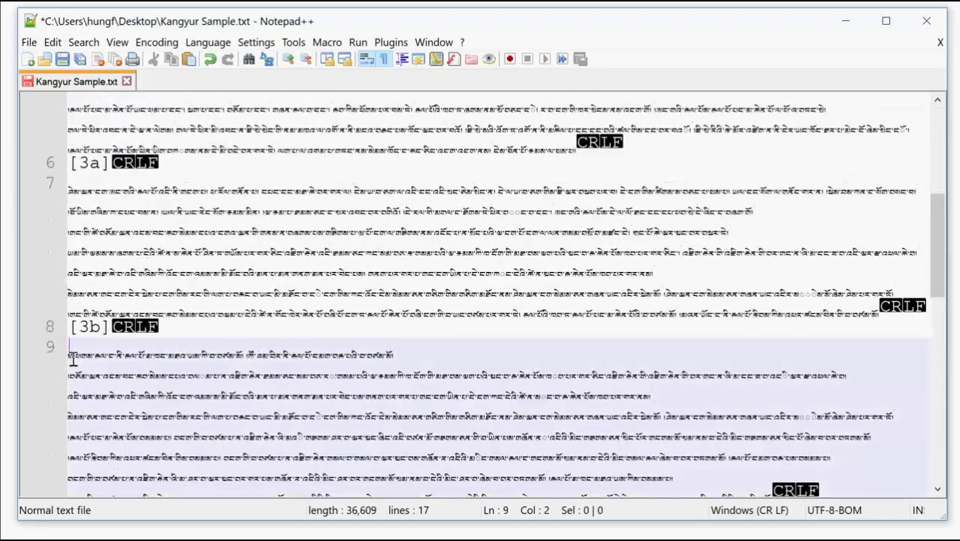
click(67, 350)
drag(68, 350, 122, 356)
scroll(357, 357, up, 1)
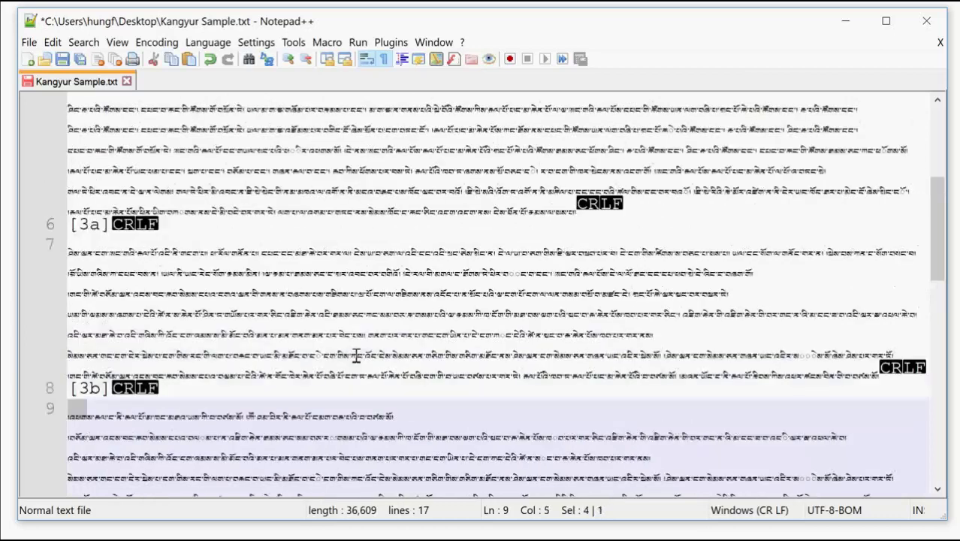
scroll(356, 356, up, 4)
click(180, 348)
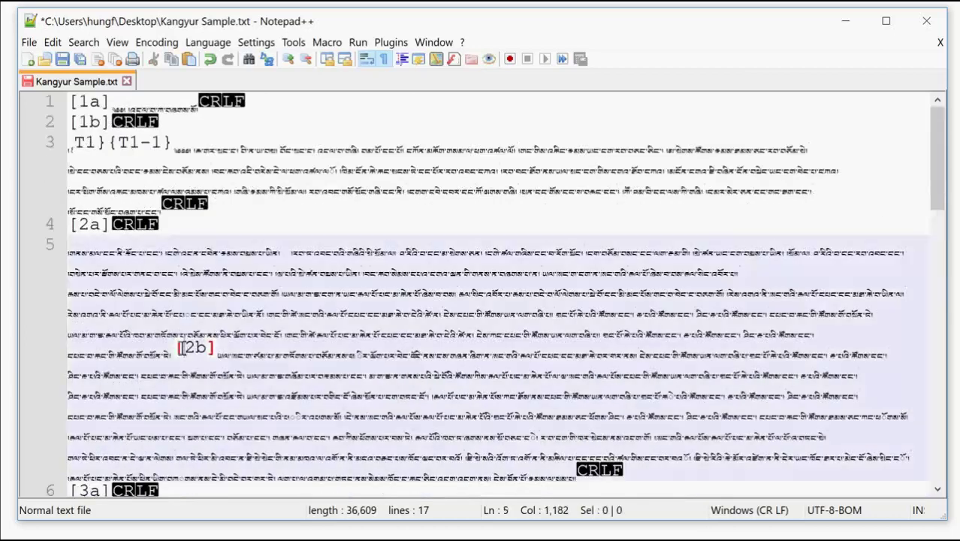
drag(189, 351, 208, 349)
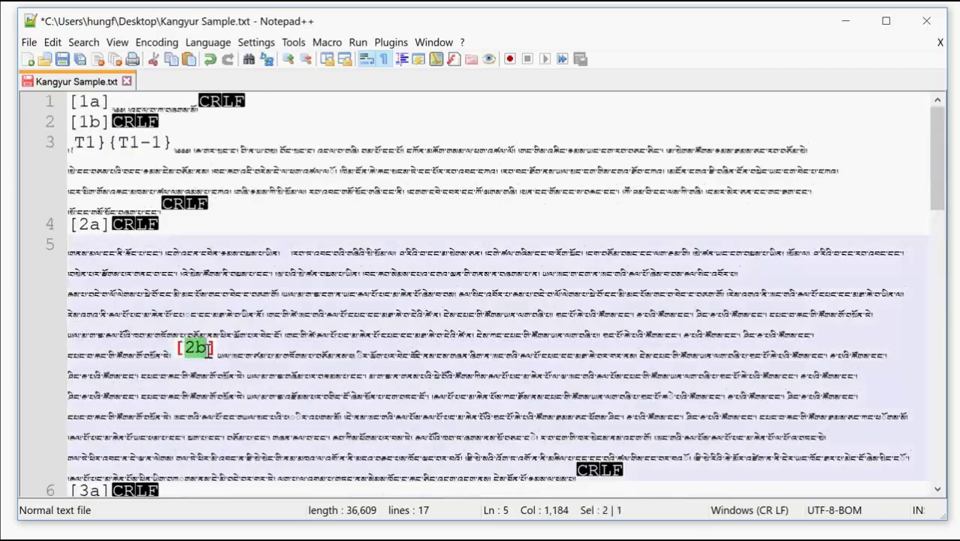
Inspect the [2b] folio reference and the space and character directly before it.
click(236, 348)
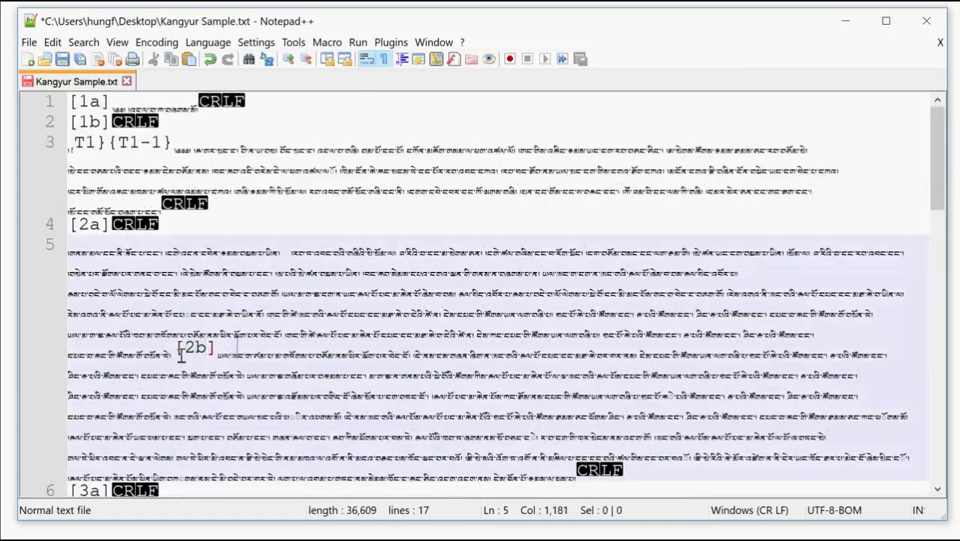
click(230, 350)
drag(174, 348, 180, 351)
mouse_move(172, 347)
mouse_down()
mouse_move(183, 350)
mouse_move(166, 347)
mouse_up()
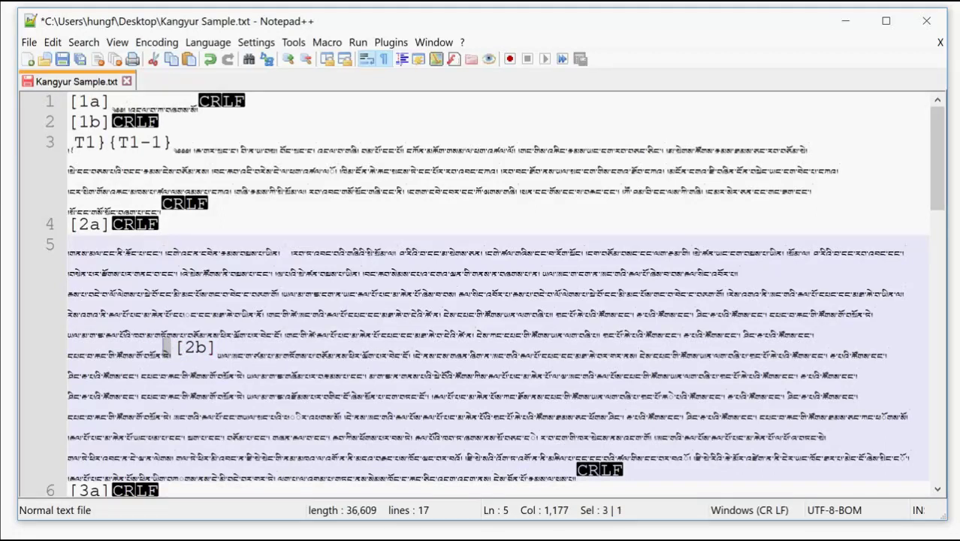
Switch to the regex notes in Notepad and delete "TO THE BEGINNING OF THE LAST SEGMENT" from the description of item 4.
key(alt+Tab)
click(83, 309)
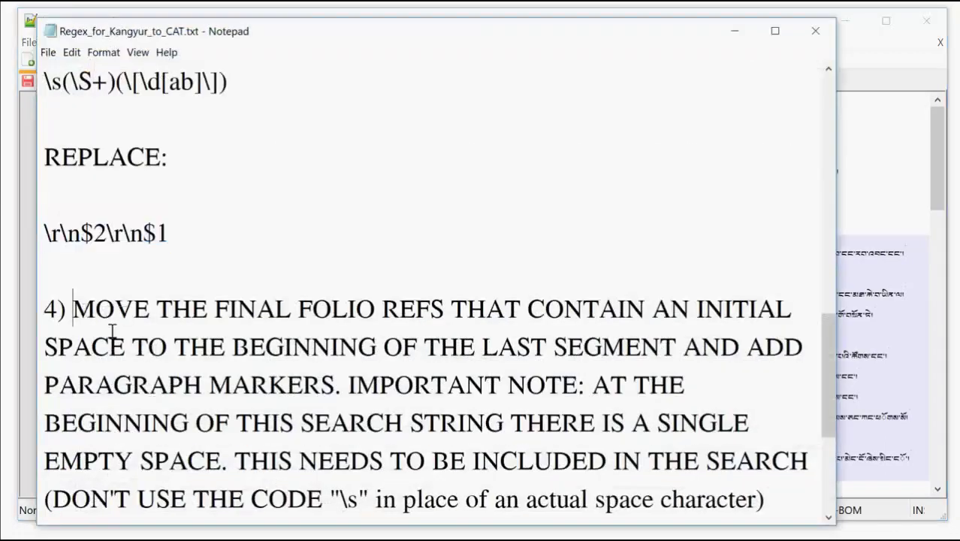
scroll(85, 307, down, 1)
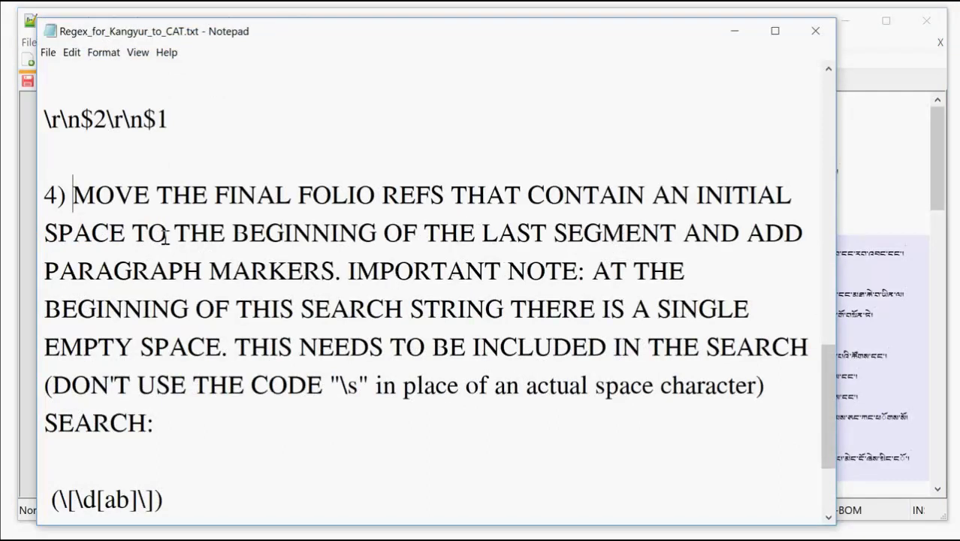
drag(189, 230, 678, 233)
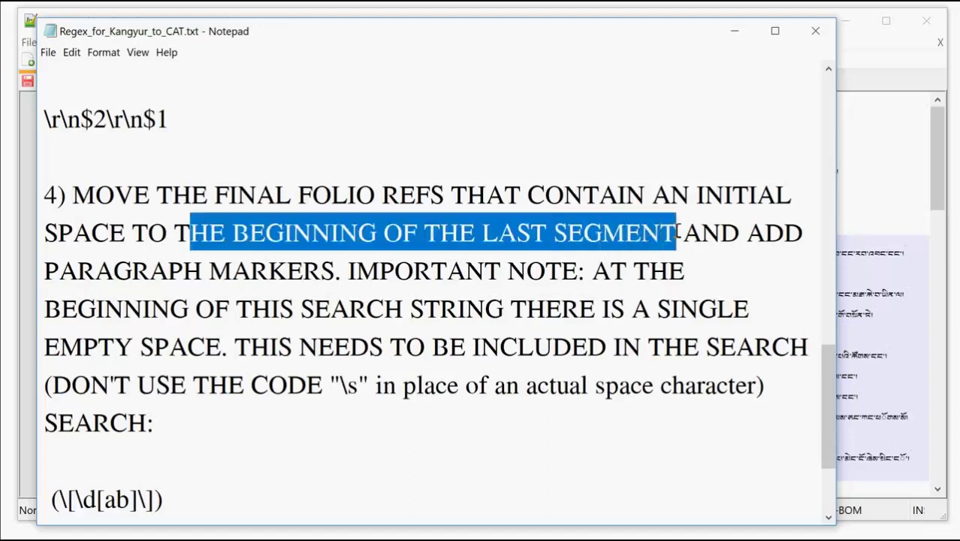
click(139, 235)
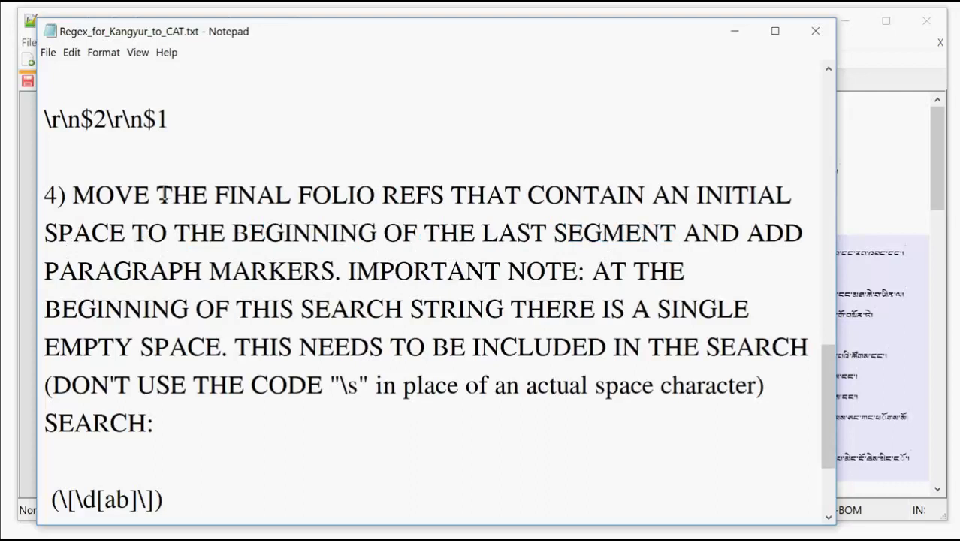
drag(134, 233, 686, 235)
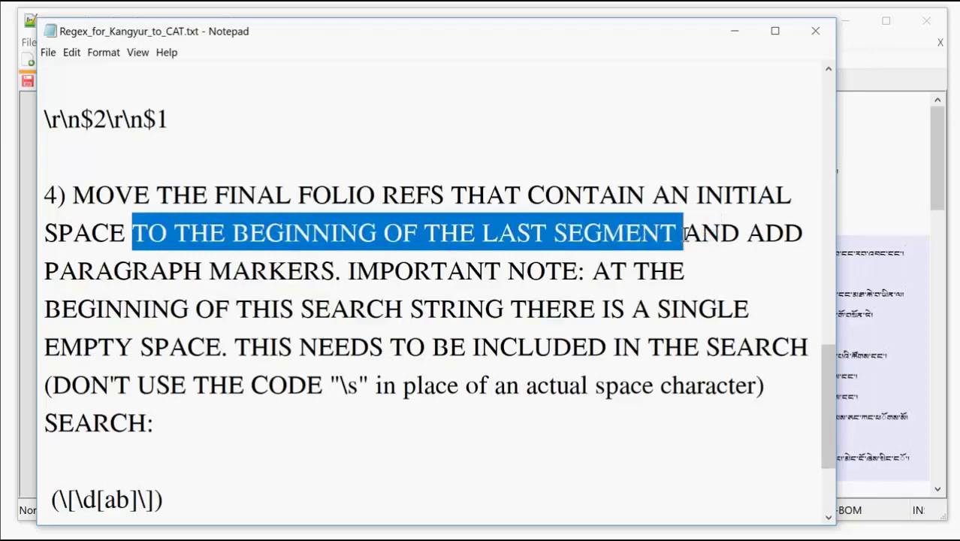
key(Delete)
key(Right)
key(Right)
key(Right)
key(Right)
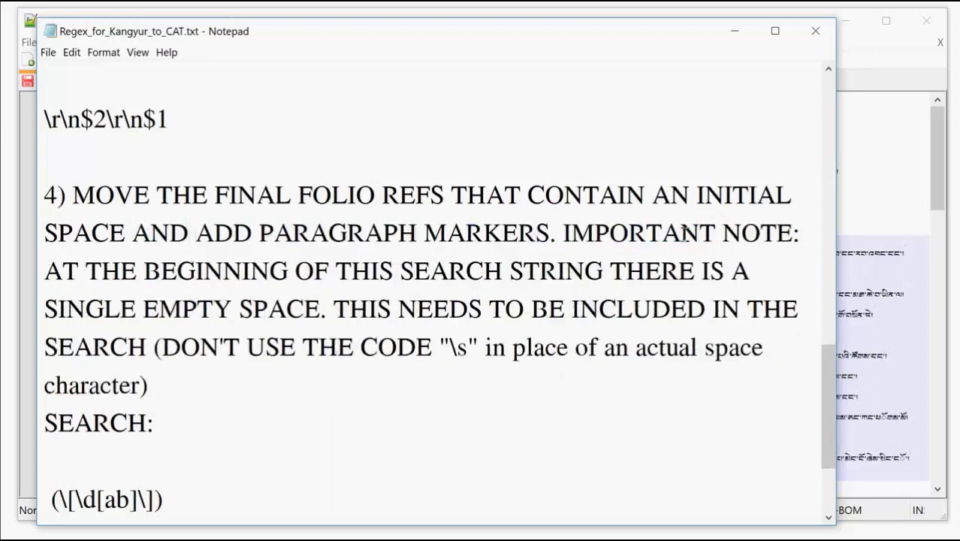
key(Left)
key(Left)
click(440, 219)
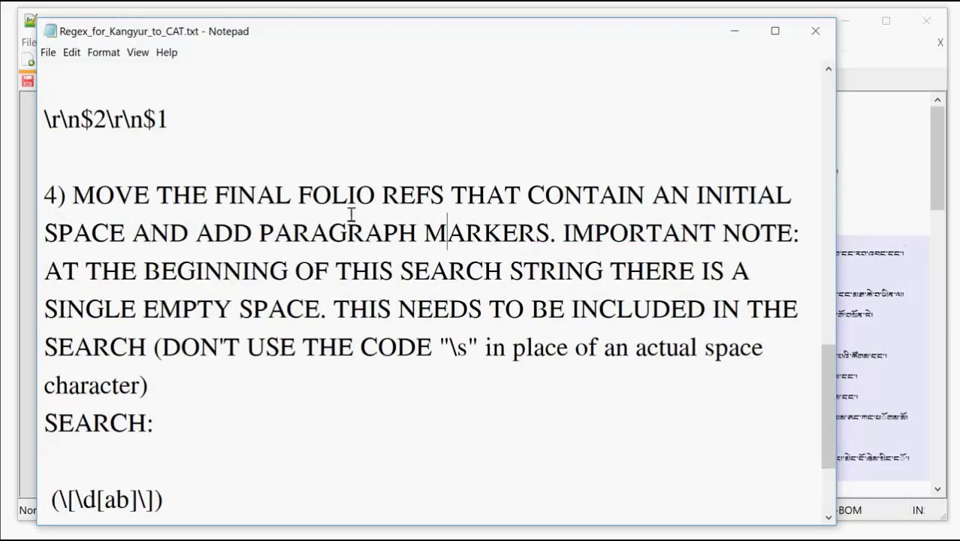
Examine item 4's important note about the leading space, its search string, and the warning against using "\s".
click(581, 228)
drag(564, 227, 802, 236)
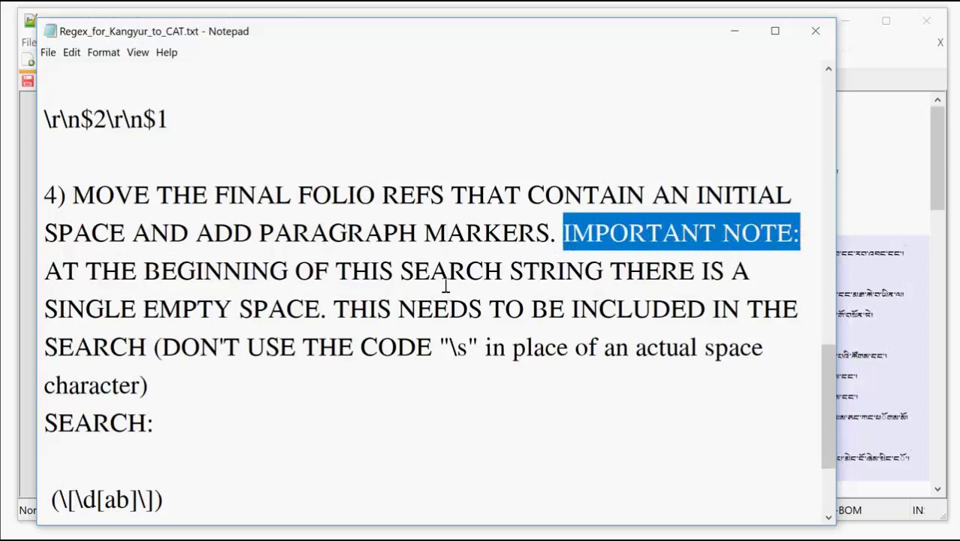
scroll(319, 274, down, 1)
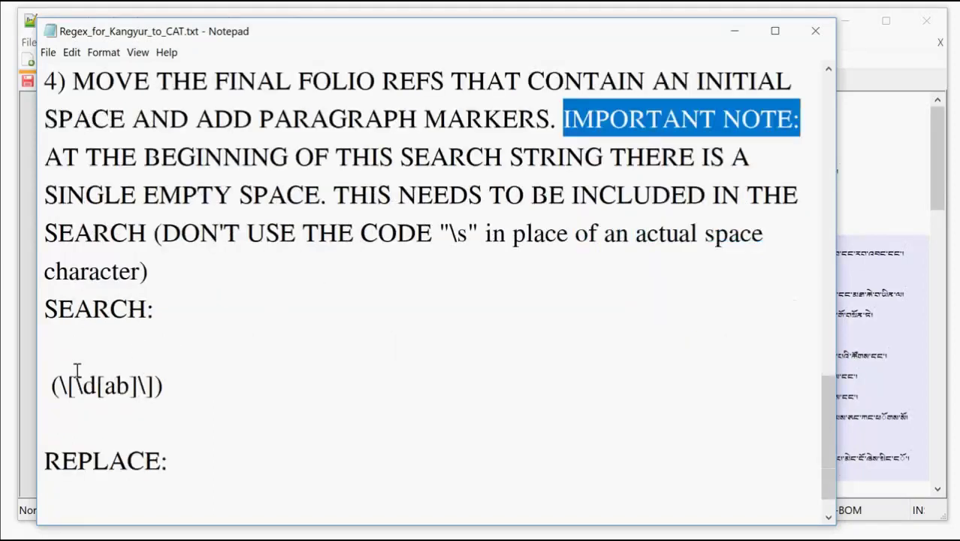
drag(43, 393, 176, 392)
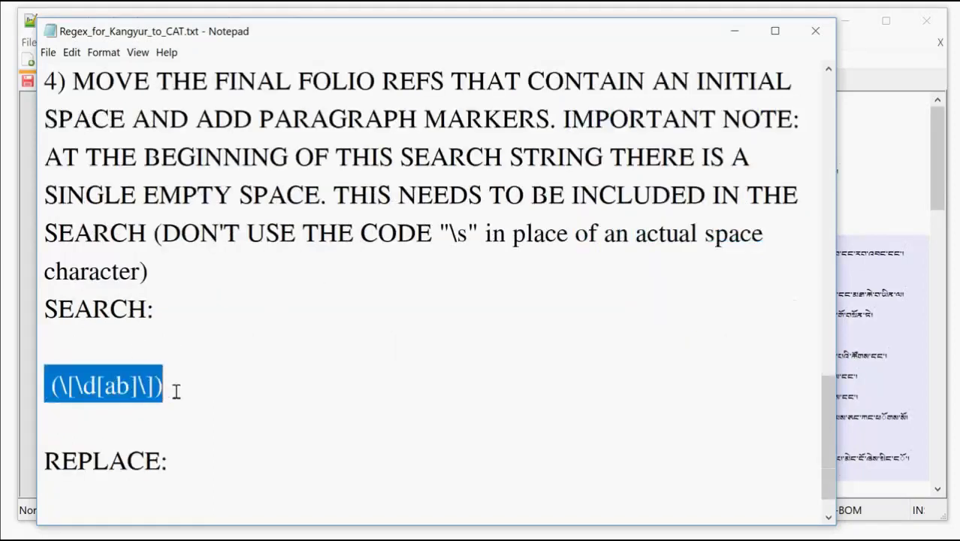
click(88, 385)
drag(47, 392, 52, 395)
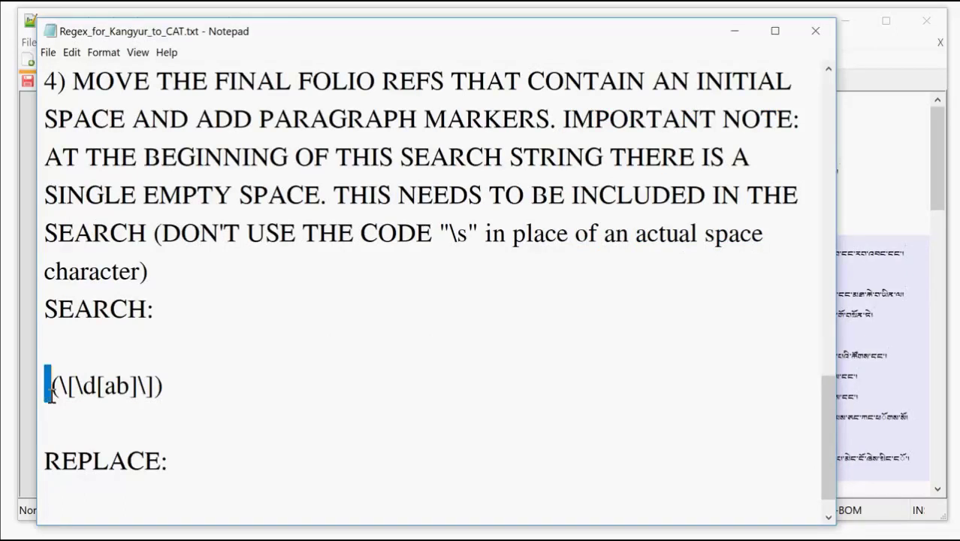
drag(47, 394, 170, 456)
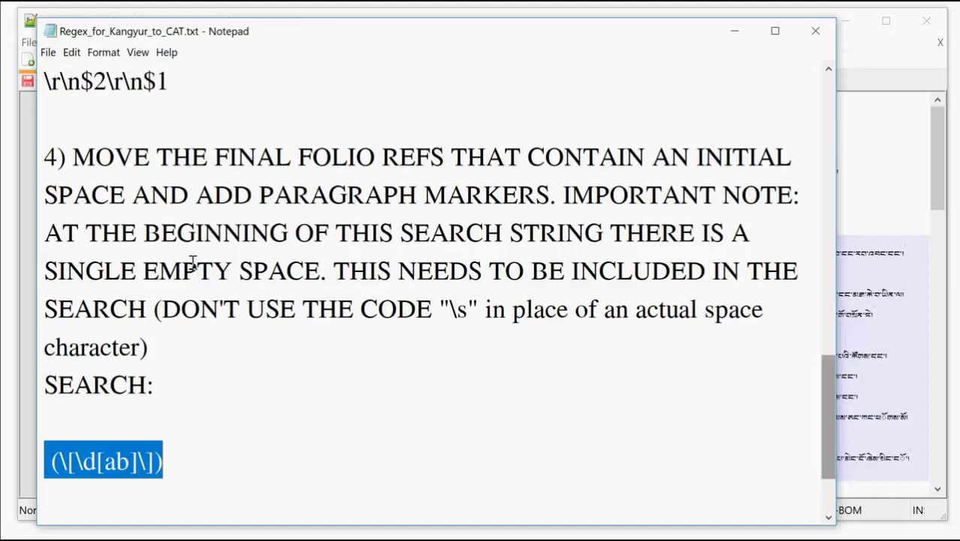
scroll(302, 326, down, 1)
click(218, 354)
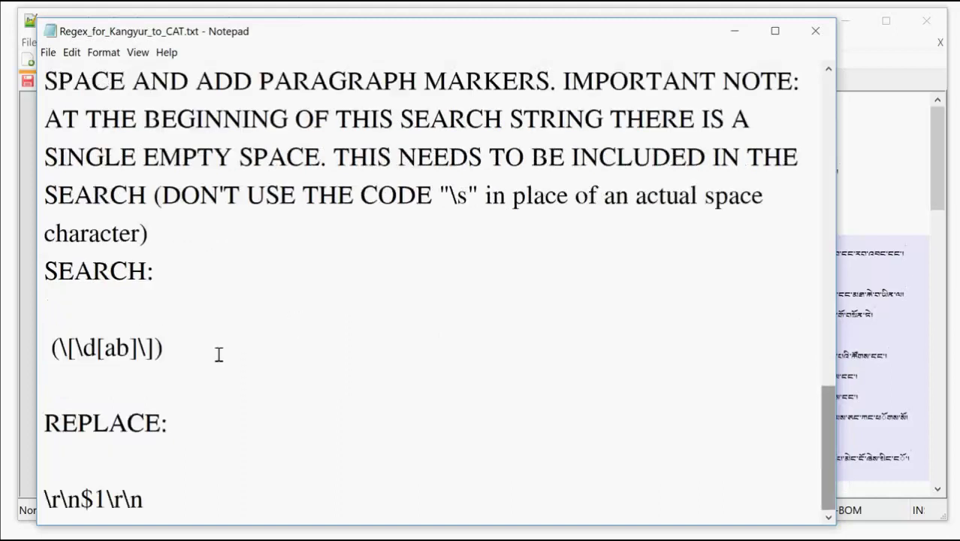
drag(46, 357, 95, 394)
scroll(55, 356, up, 1)
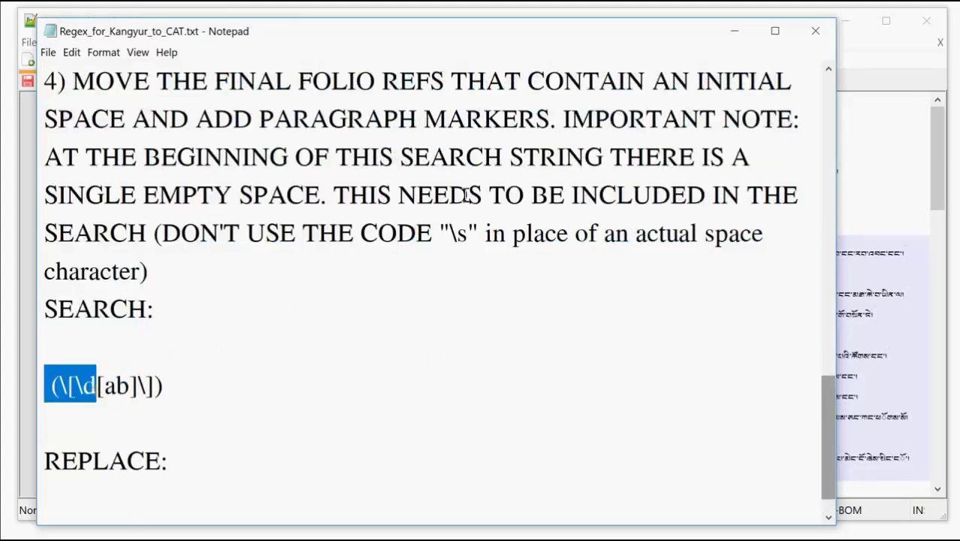
click(456, 234)
drag(444, 234, 440, 234)
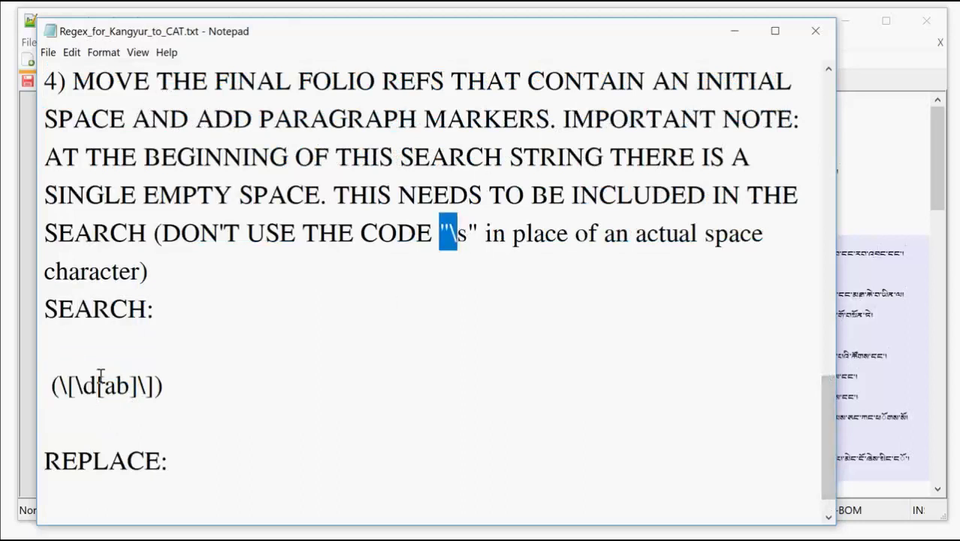
Copy item 4's search string (\[\d[ab]\]) with its leading space, and paste it as the search term for a replacement in Notepad++.
click(46, 386)
drag(46, 386, 167, 387)
key(ctrl+c)
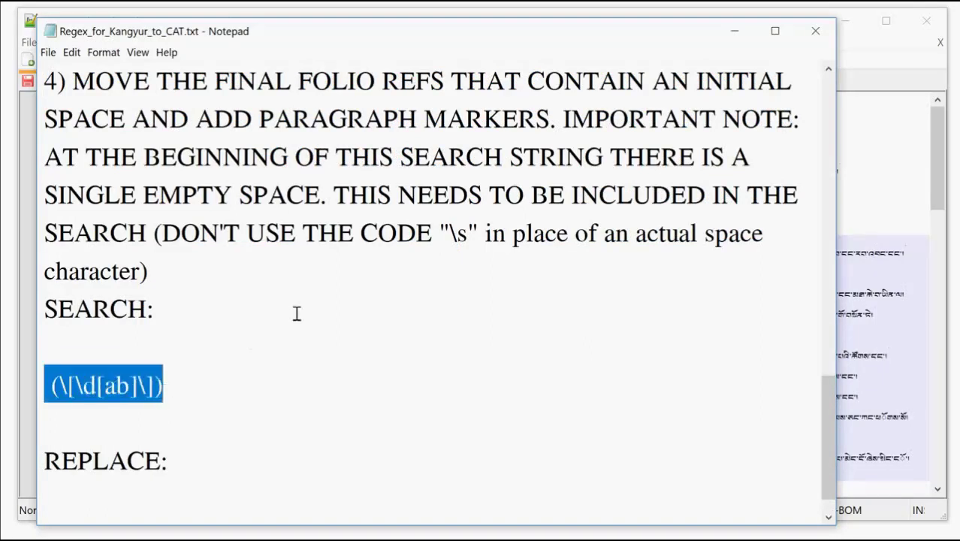
click(898, 145)
click(210, 136)
key(ctrl+f)
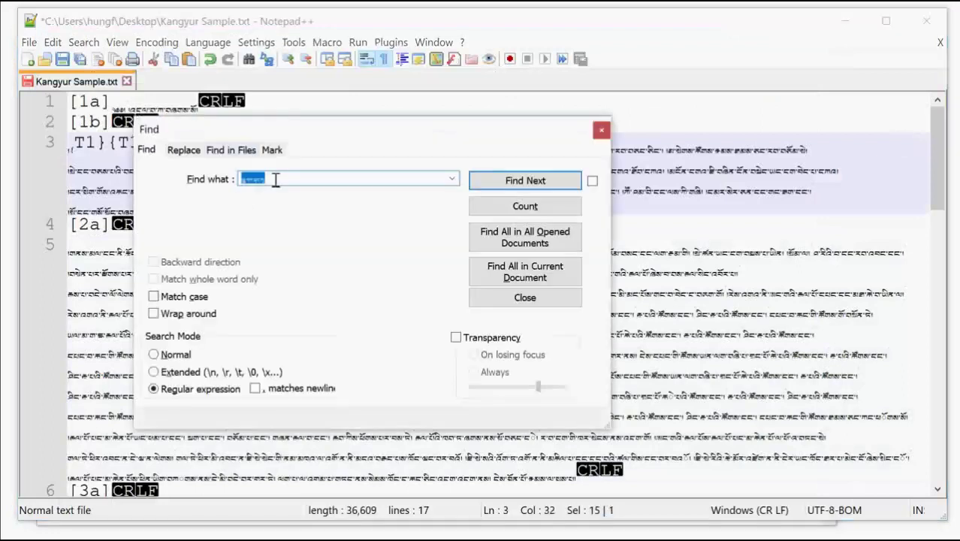
click(192, 151)
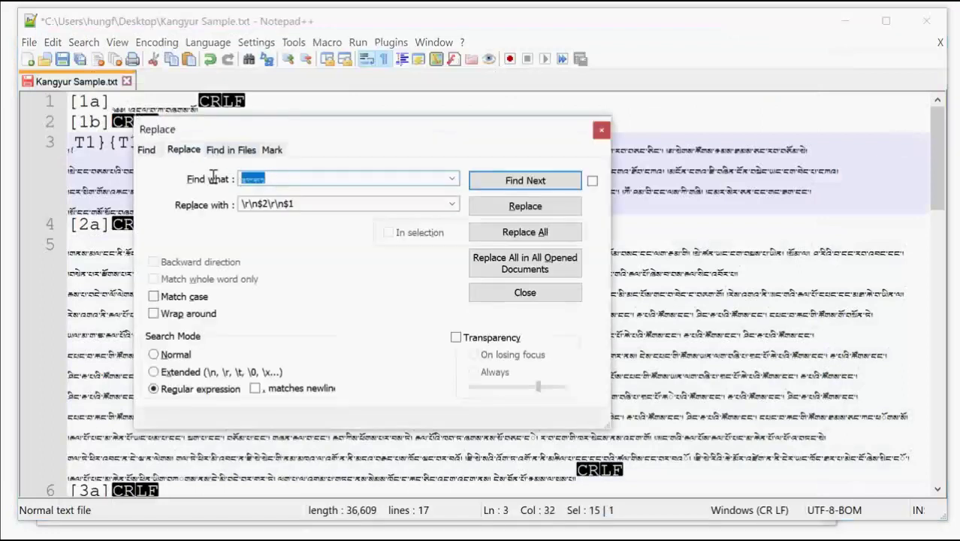
key(ctrl+v)
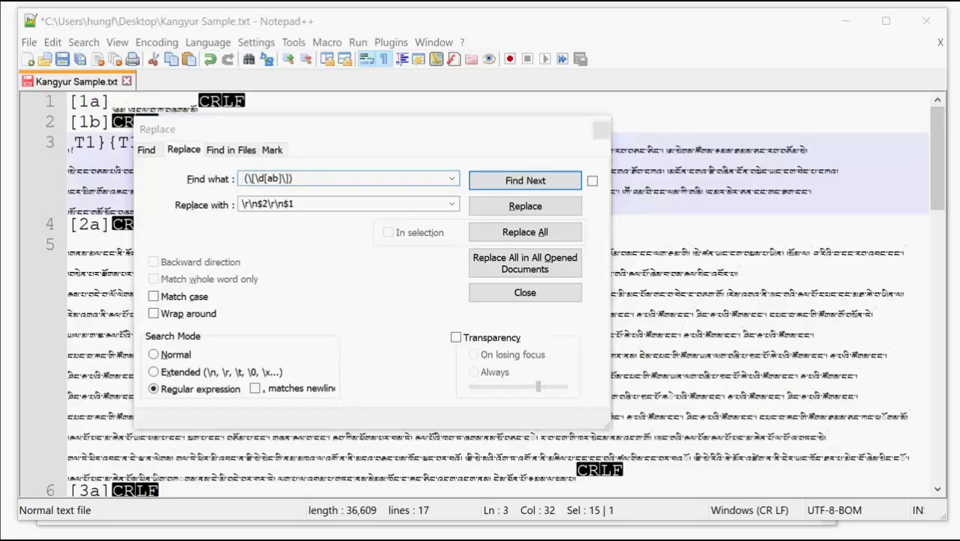
Copy the replacement string \r\n$1\r\n from the Notepad notes and set it as the replacement text in Notepad++.
key(alt+Tab)
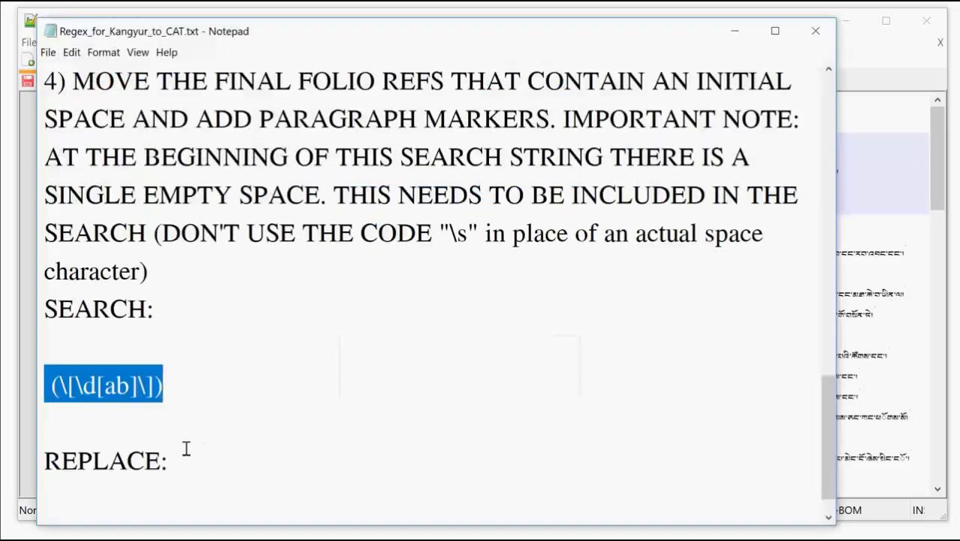
scroll(186, 445, down, 1)
drag(142, 499, 44, 76)
mouse_move(34, 501)
mouse_down()
mouse_move(92, 420)
mouse_move(128, 432)
mouse_move(163, 504)
mouse_move(47, 506)
mouse_up()
key(ctrl+c)
scroll(135, 447, down, 1)
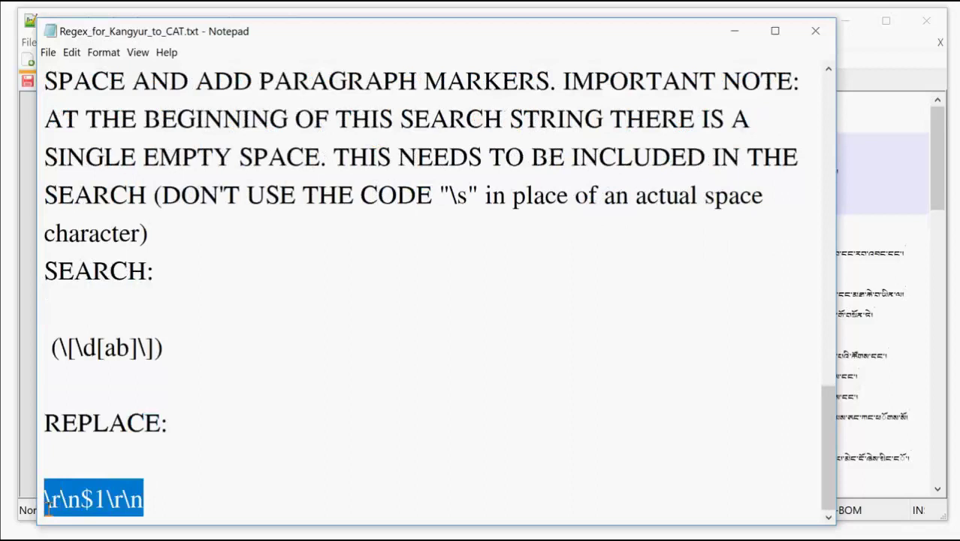
click(735, 31)
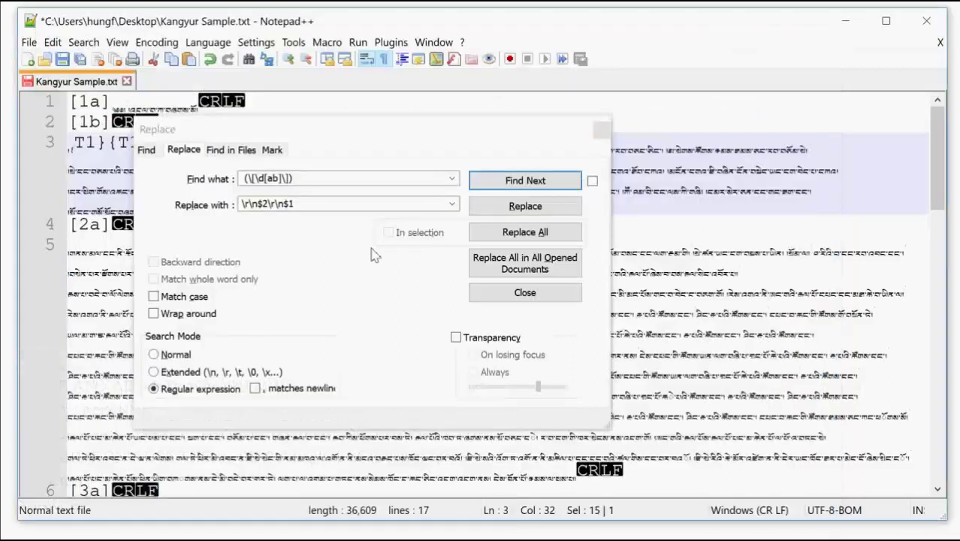
double_click(318, 204)
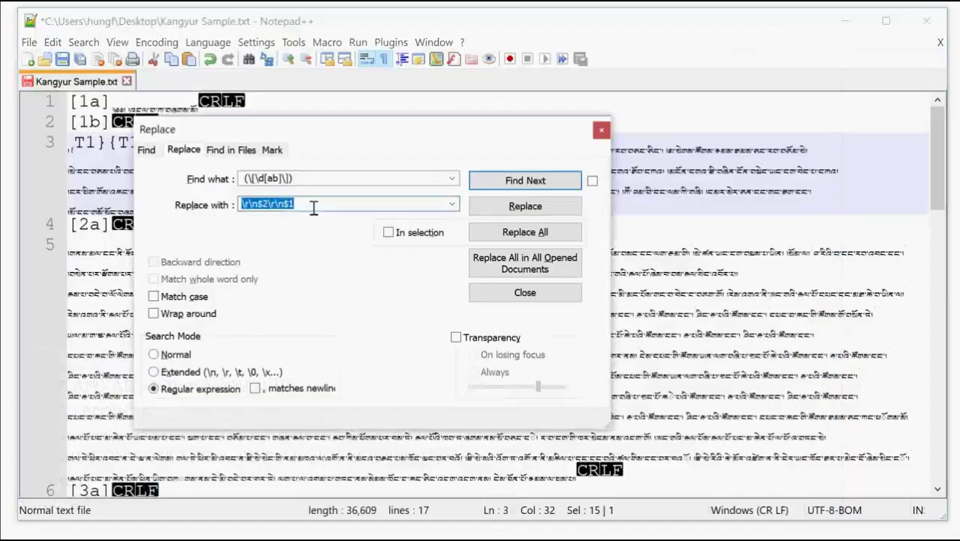
key(ctrl+v)
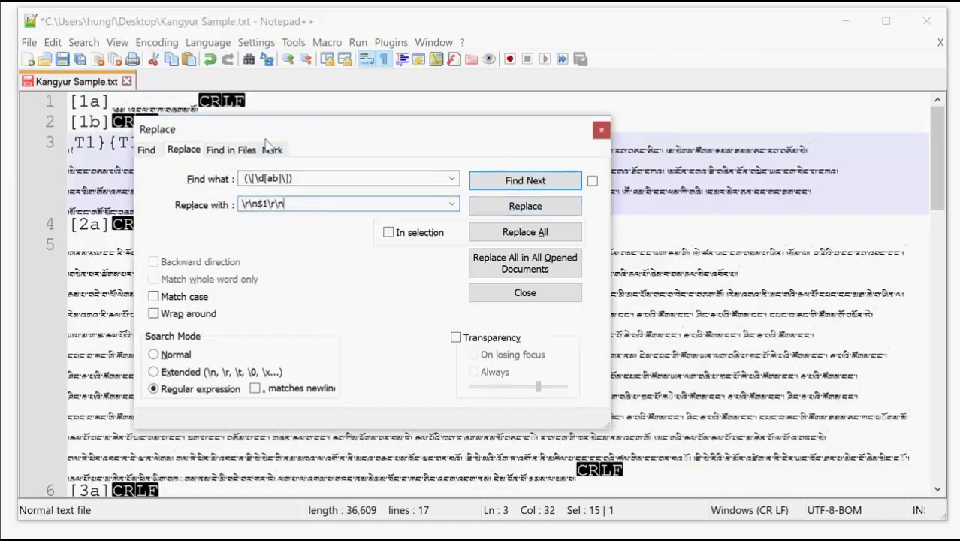
Find the next folio reference preceded by a space, replace all matches, and close the Replace dialog.
drag(300, 129, 286, 269)
click(522, 322)
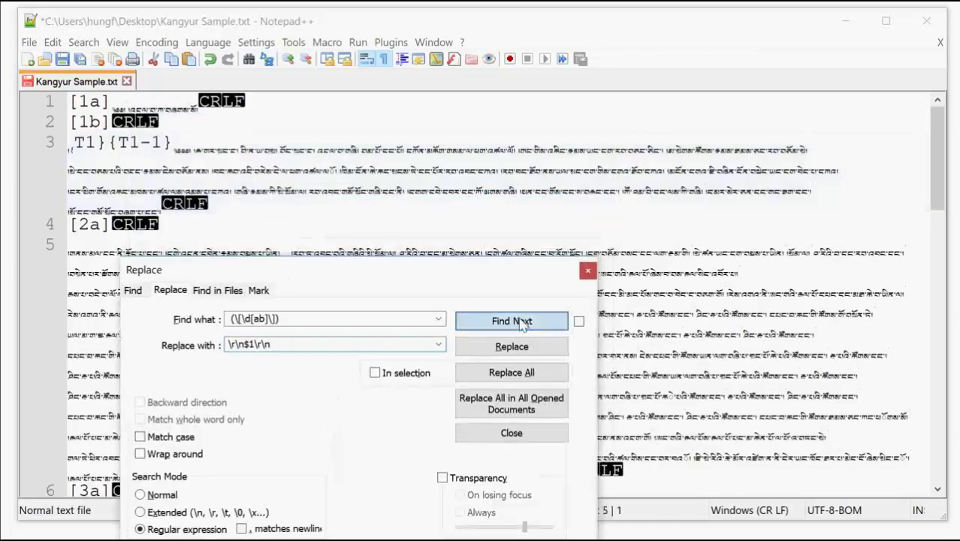
drag(421, 274, 548, 120)
click(657, 216)
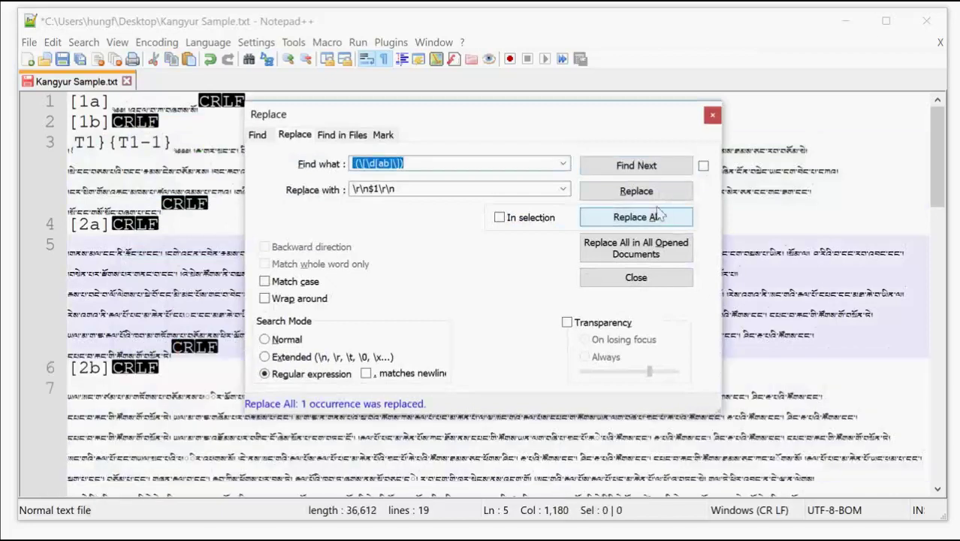
click(712, 115)
Check the folio references throughout the text, save Kangyur Sample.txt, and close Notepad++.
scroll(351, 242, down, 5)
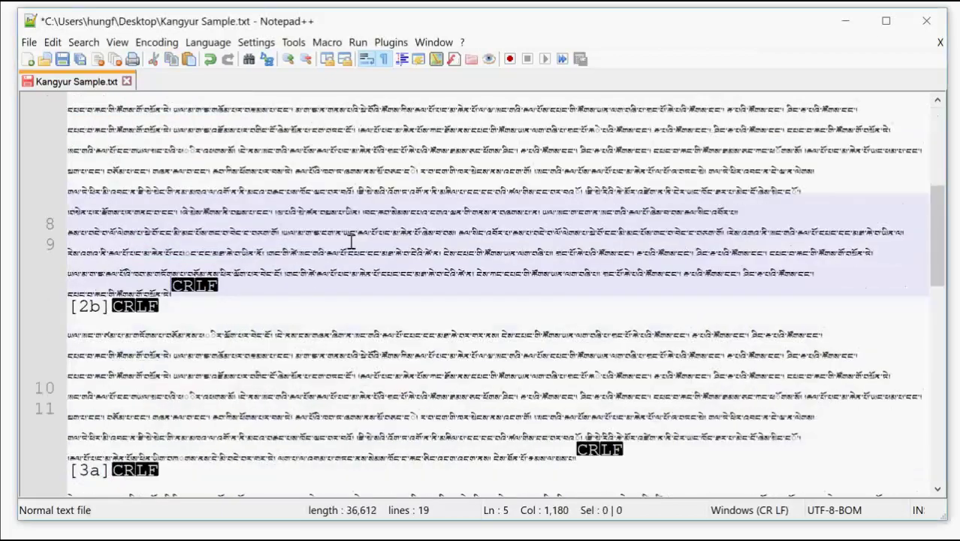
scroll(351, 242, down, 12)
scroll(350, 240, up, 8)
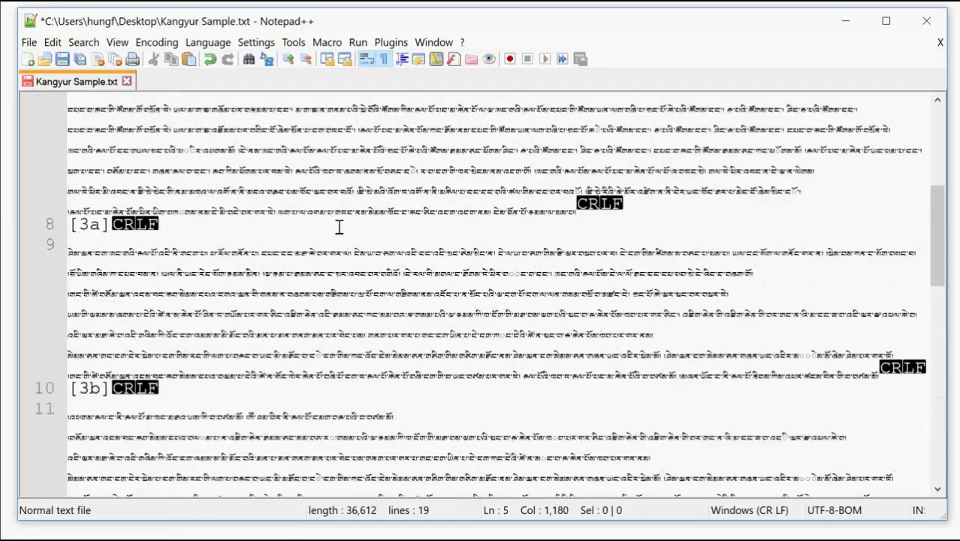
click(63, 60)
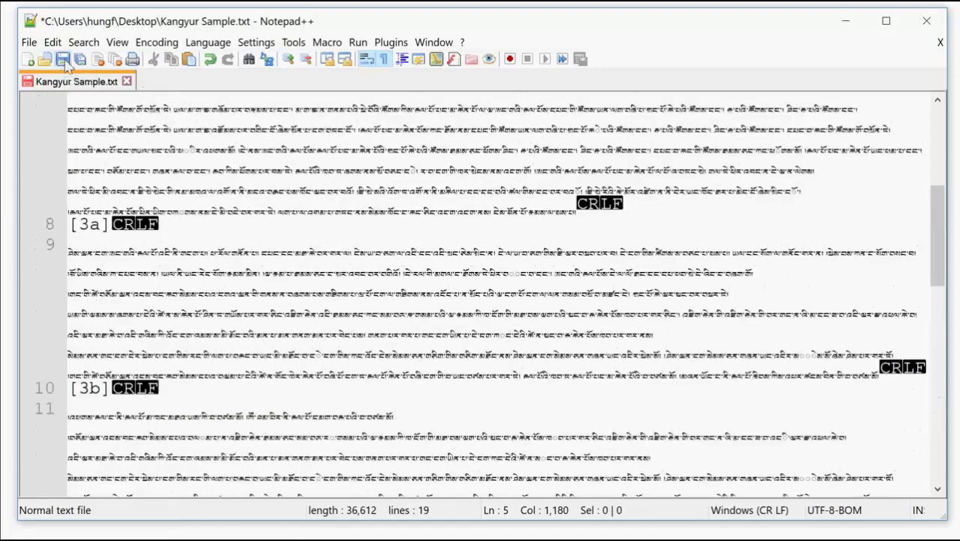
click(927, 21)
Open Kangyur Sample.txt from the desktop in Notepad and review the segmented text and its folio references.
double_click(552, 212)
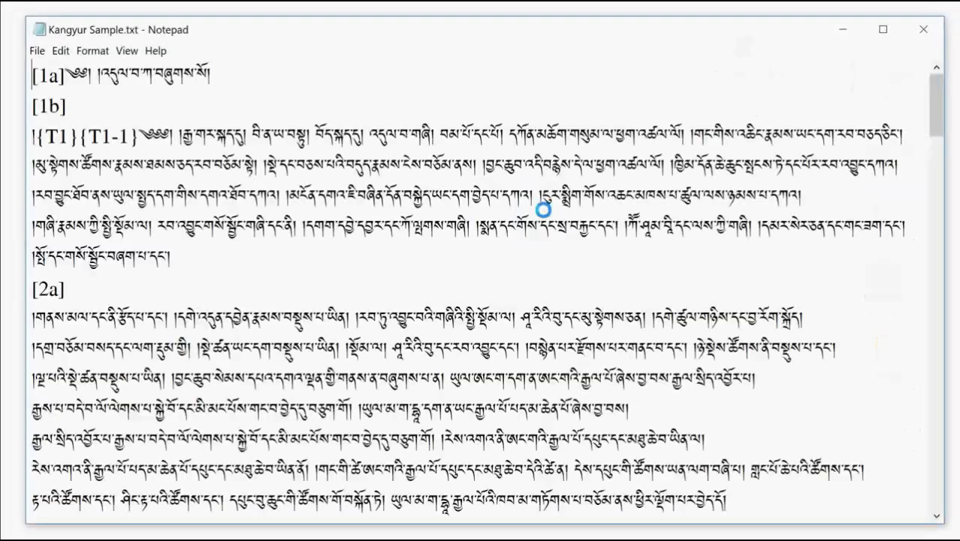
scroll(275, 210, down, 4)
scroll(274, 209, down, 15)
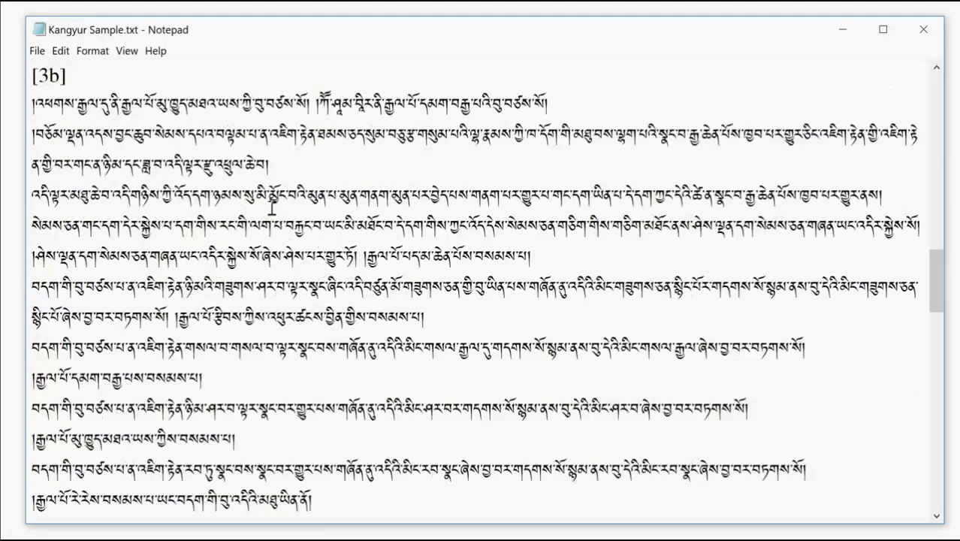
scroll(271, 204, up, 15)
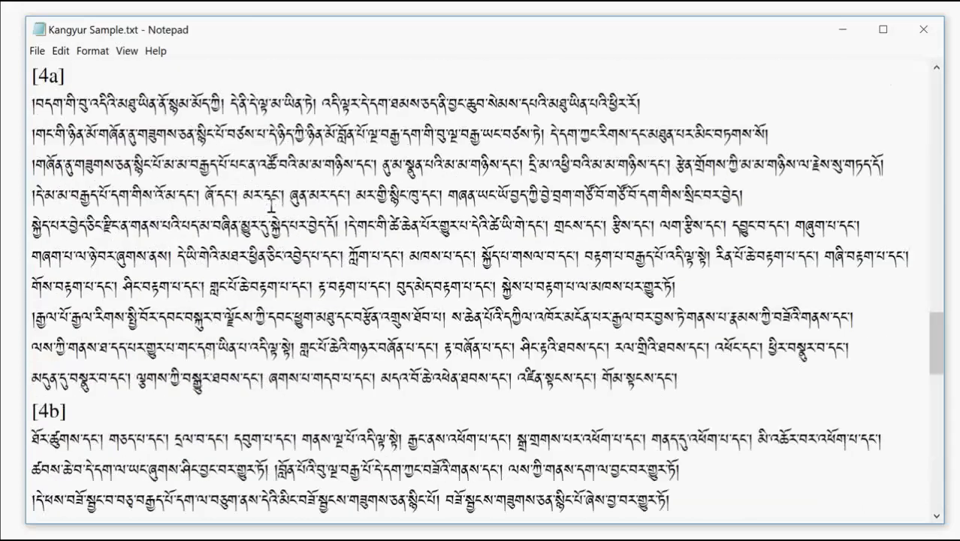
scroll(271, 204, up, 3)
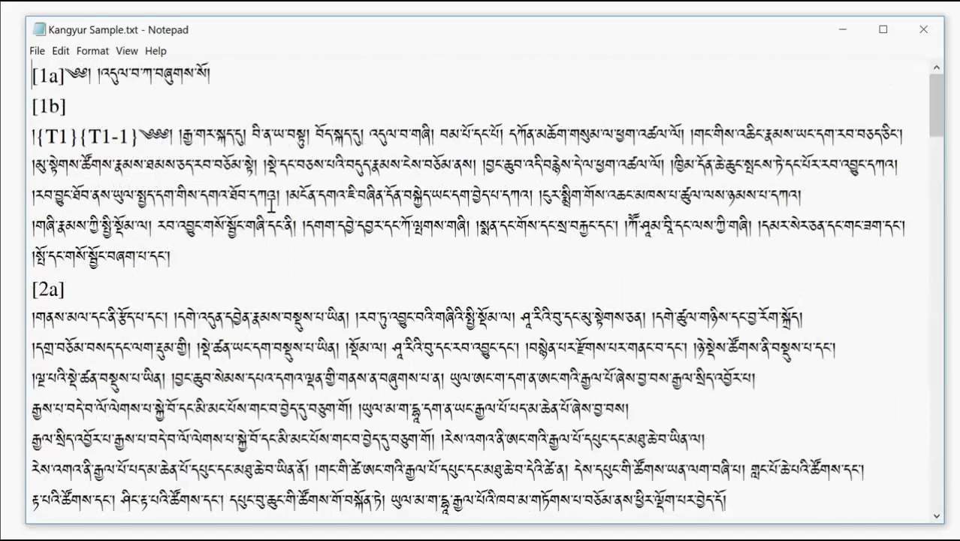
scroll(271, 205, down, 3)
scroll(271, 204, up, 3)
click(310, 279)
Delete the {T1}{T1-1} markers from the line below [1b] and start closing the file.
drag(38, 135, 142, 137)
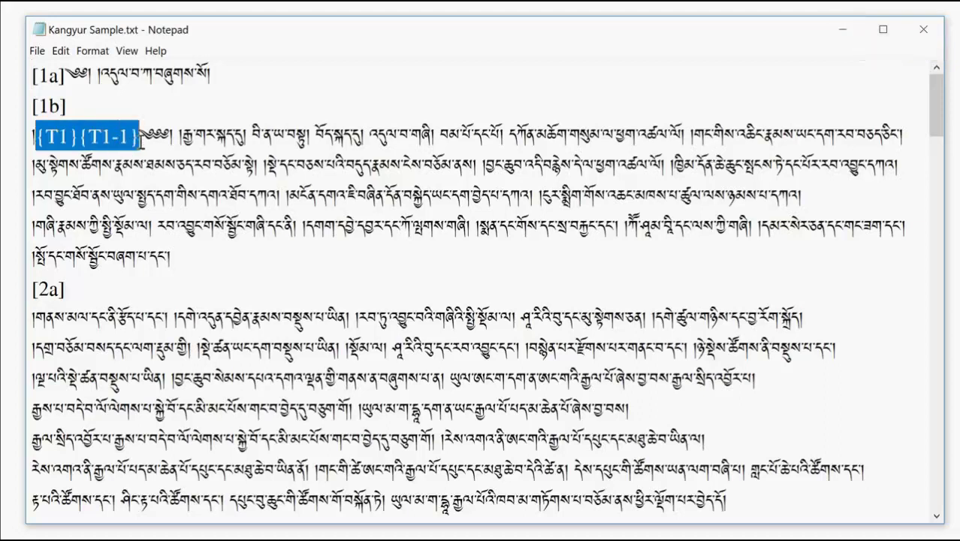
drag(142, 136, 43, 143)
key(Delete)
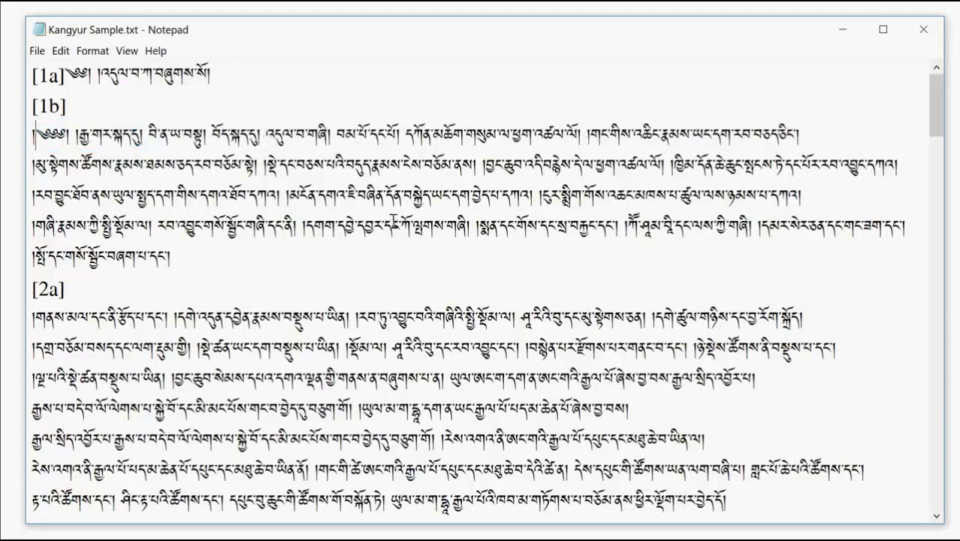
click(924, 29)
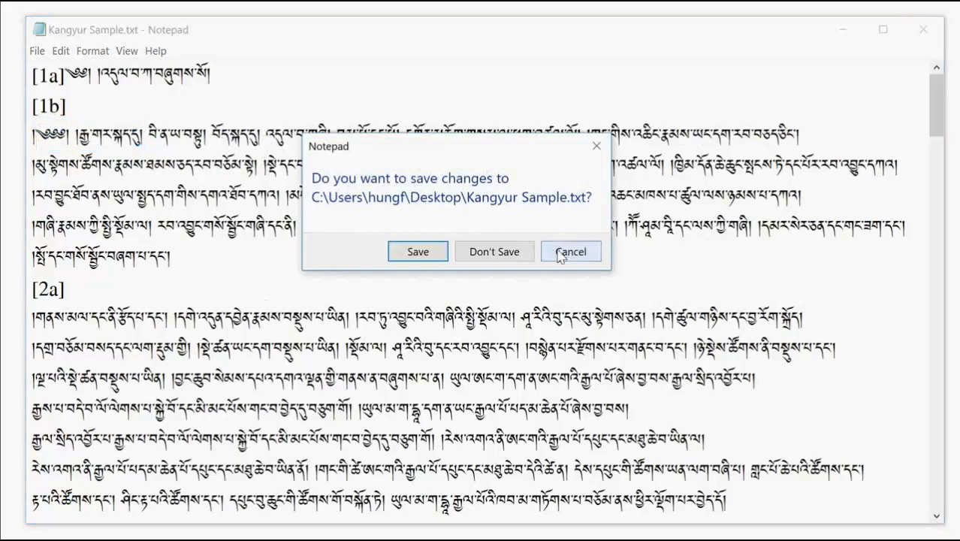